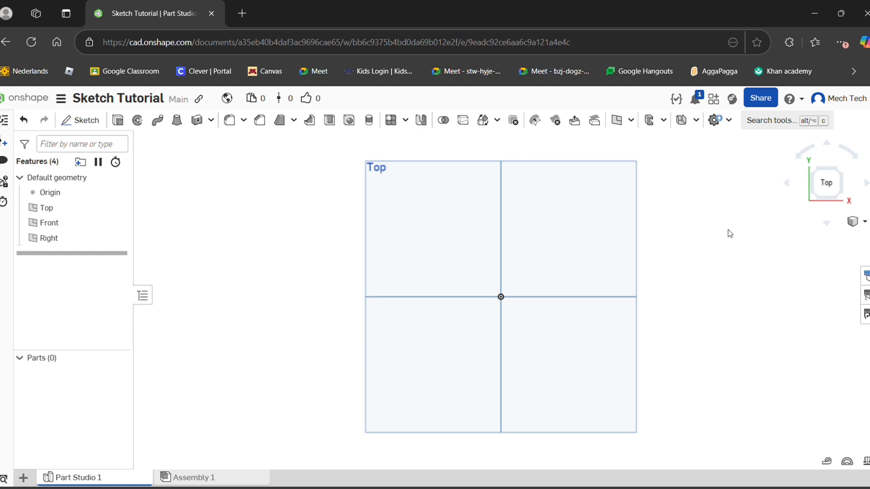
Start a new sketch on the Top plane
{"action": "scroll", "coordinate": [623, 258], "scroll_direction": "down", "scroll_amount": 3}
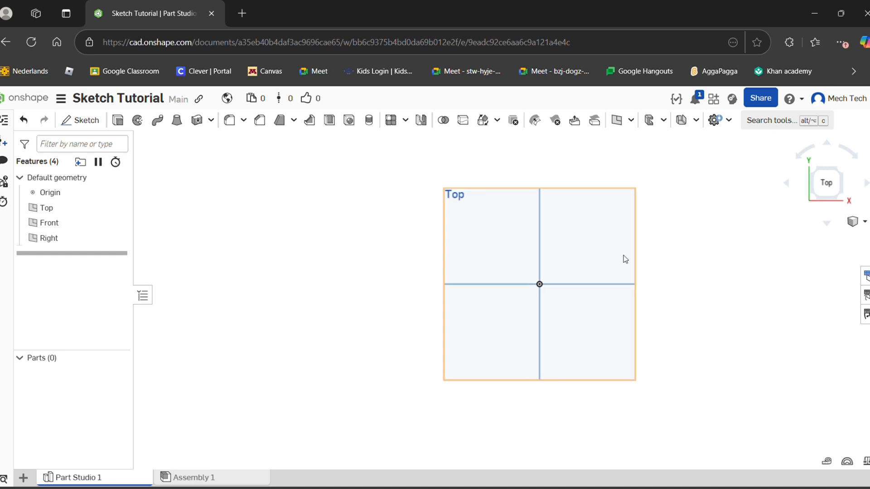
{"action": "scroll", "coordinate": [515, 308], "scroll_direction": "up", "scroll_amount": 3}
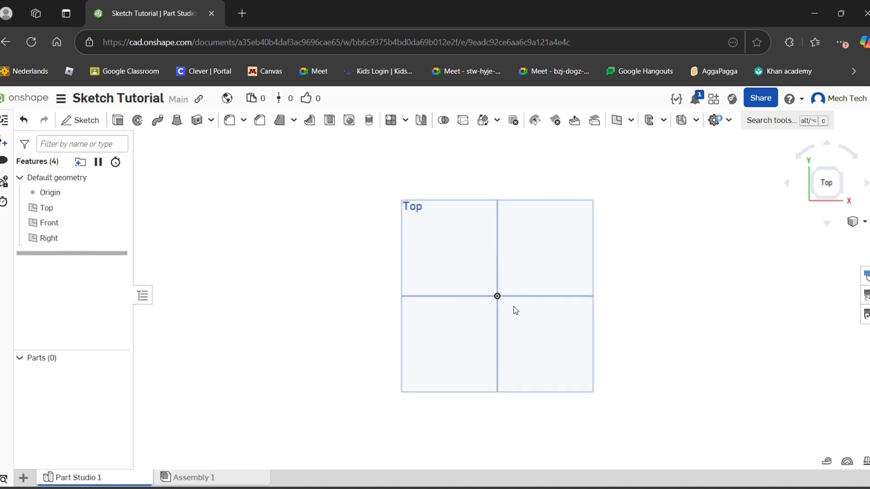
{"action": "left_click", "coordinate": [81, 120]}
{"action": "mouse_move", "coordinate": [299, 226]}
{"action": "right_mouse_down"}
{"action": "mouse_move", "coordinate": [355, 261]}
{"action": "mouse_move", "coordinate": [369, 256]}
{"action": "right_mouse_up"}
{"action": "left_click", "coordinate": [554, 238]}
{"action": "mouse_move", "coordinate": [557, 242]}
{"action": "right_mouse_down"}
{"action": "mouse_move", "coordinate": [445, 307]}
{"action": "mouse_move", "coordinate": [475, 301]}
{"action": "right_mouse_up"}
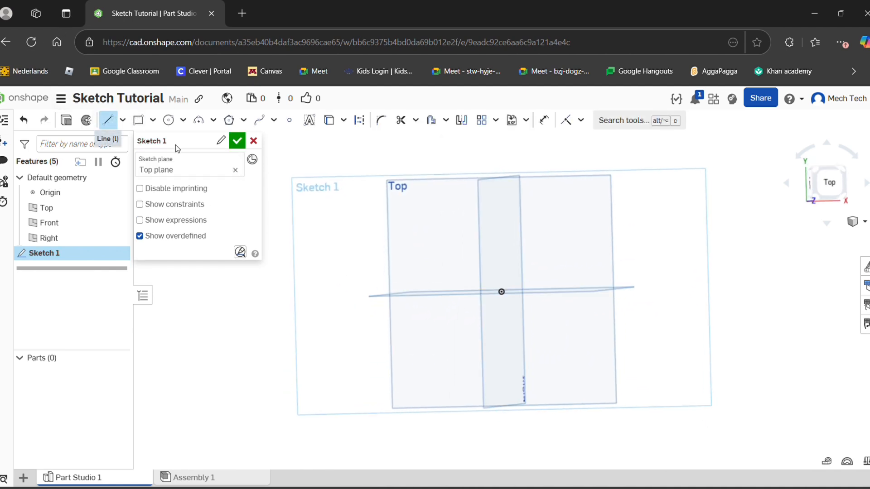
Draw a diagonal line about 82 mm long from the origin up into the Top plane's upper-right quadrant
{"action": "right_click_drag", "start_coordinate": [494, 294], "coordinate": [515, 309]}
{"action": "scroll", "coordinate": [530, 309], "scroll_direction": "up", "scroll_amount": 3}
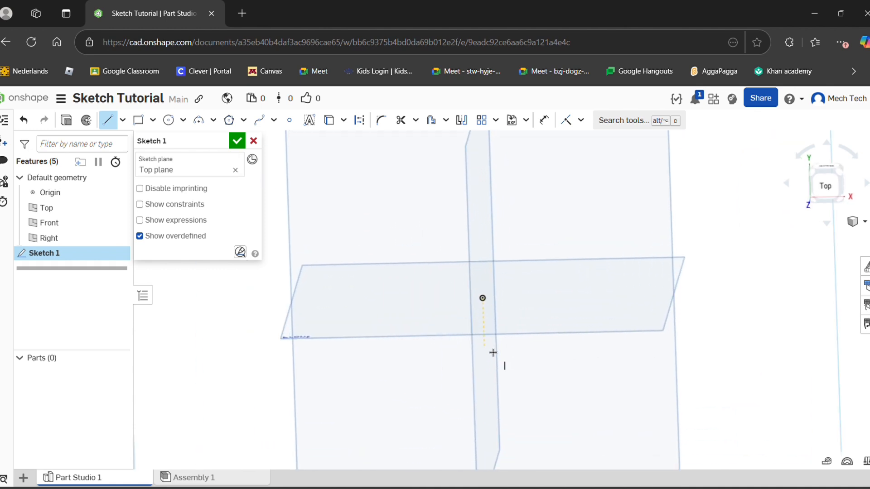
{"action": "right_click_drag", "start_coordinate": [493, 353], "coordinate": [521, 305]}
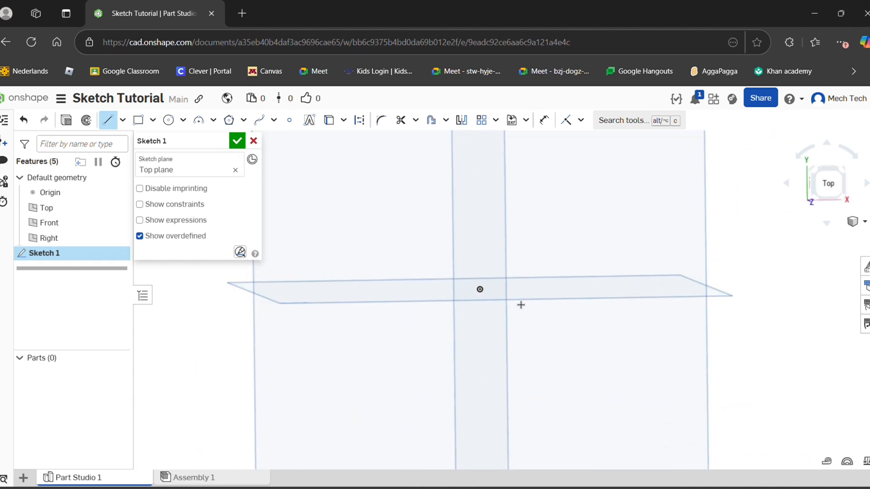
{"action": "left_click", "coordinate": [474, 296]}
{"action": "right_click_drag", "start_coordinate": [474, 296], "coordinate": [447, 307]}
{"action": "scroll", "coordinate": [526, 223], "scroll_direction": "down", "scroll_amount": 3}
{"action": "middle_click_drag", "start_coordinate": [524, 243], "coordinate": [458, 328]}
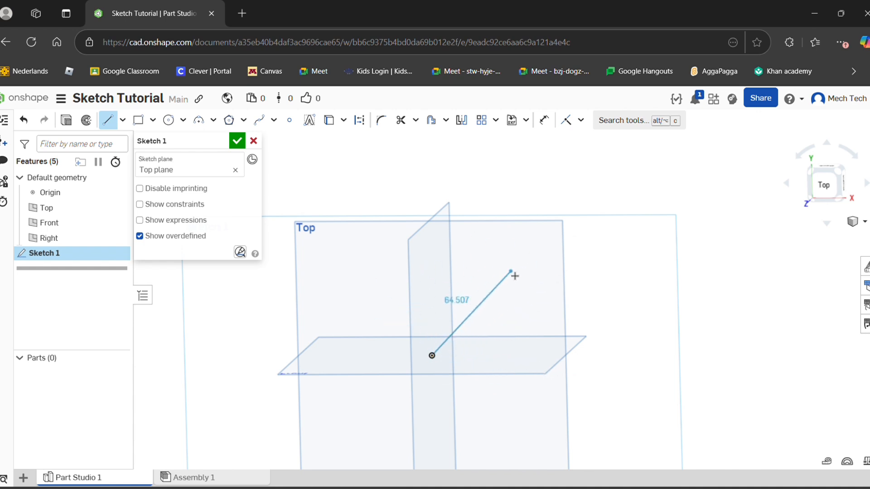
{"action": "left_click", "coordinate": [542, 262]}
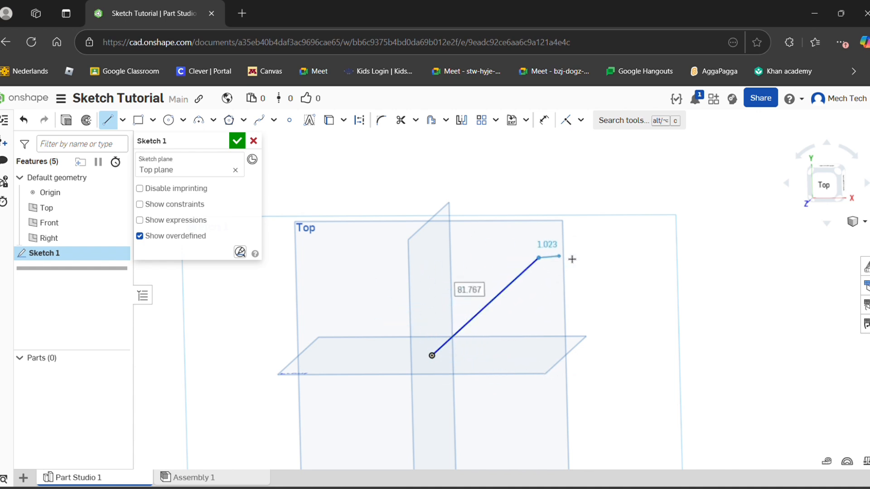
Dimension the diagonal line's length as 80 mm
{"action": "left_click", "coordinate": [544, 120]}
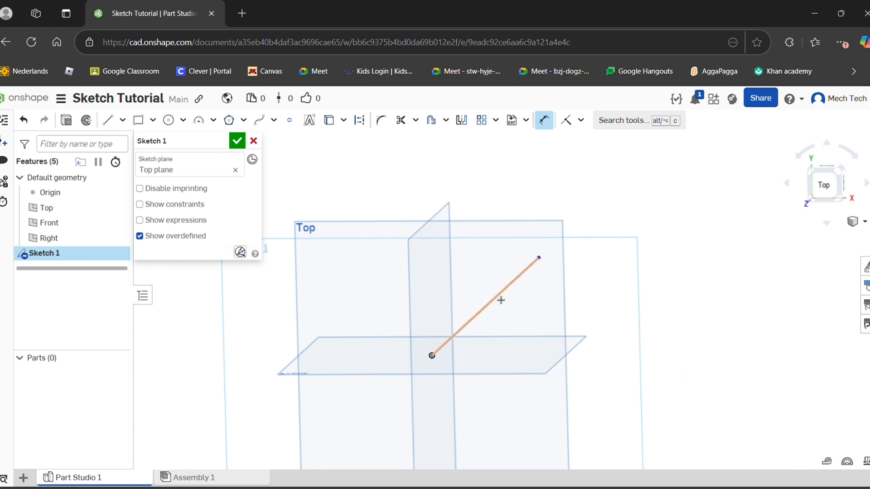
{"action": "left_click", "coordinate": [548, 122]}
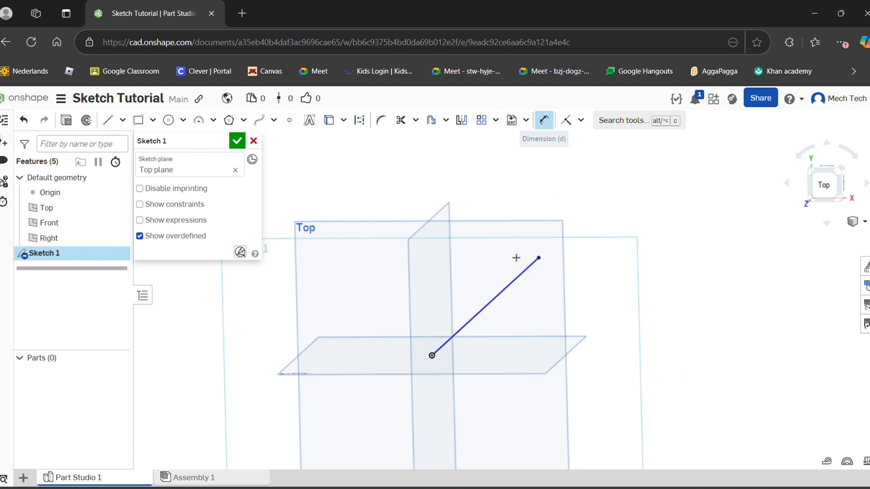
{"action": "left_click", "coordinate": [510, 291]}
{"action": "left_click", "coordinate": [494, 273]}
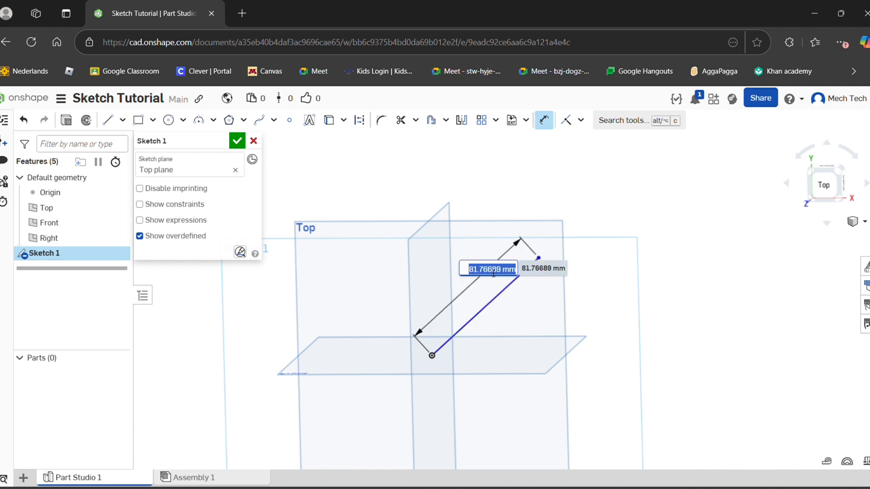
{"action": "key", "text": "Return"}
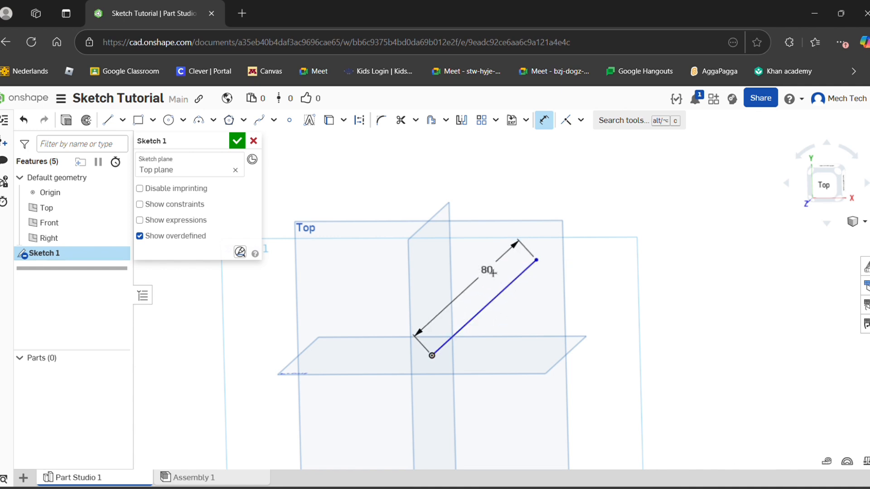
Dimension the angle between the diagonal line and the Front plane as 40°
{"action": "mouse_move", "coordinate": [516, 285]}
{"action": "right_mouse_down"}
{"action": "mouse_move", "coordinate": [461, 281]}
{"action": "mouse_move", "coordinate": [457, 298]}
{"action": "mouse_move", "coordinate": [439, 308]}
{"action": "mouse_move", "coordinate": [476, 261]}
{"action": "mouse_move", "coordinate": [467, 312]}
{"action": "right_mouse_up"}
{"action": "scroll", "coordinate": [456, 355], "scroll_direction": "up", "scroll_amount": 3}
{"action": "right_click_drag", "start_coordinate": [477, 361], "coordinate": [484, 362]}
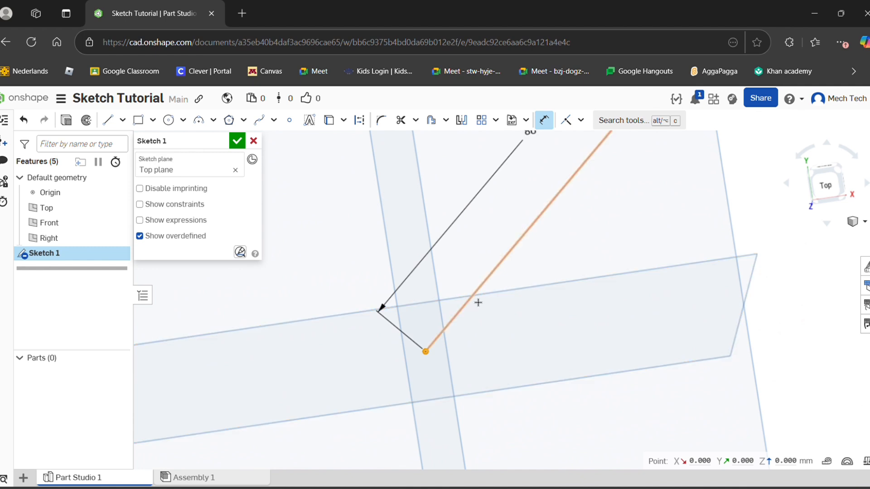
{"action": "right_click_drag", "start_coordinate": [430, 358], "coordinate": [515, 377]}
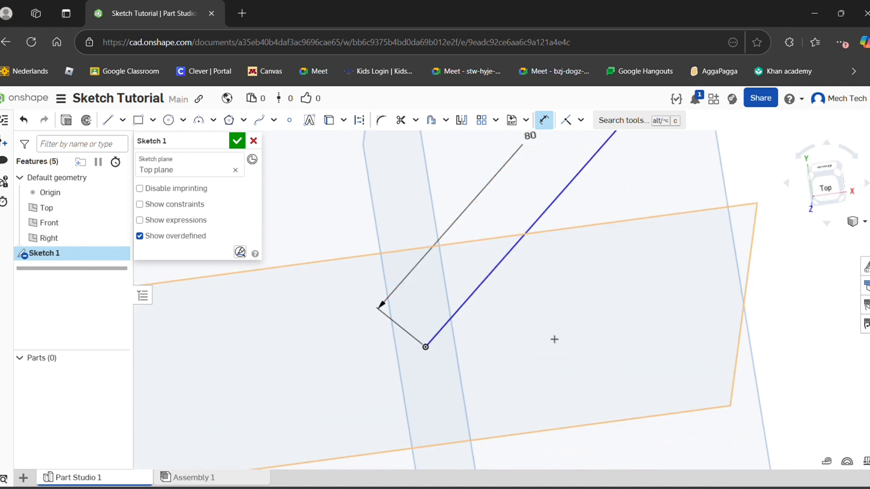
{"action": "scroll", "coordinate": [554, 353], "scroll_direction": "down", "scroll_amount": 5}
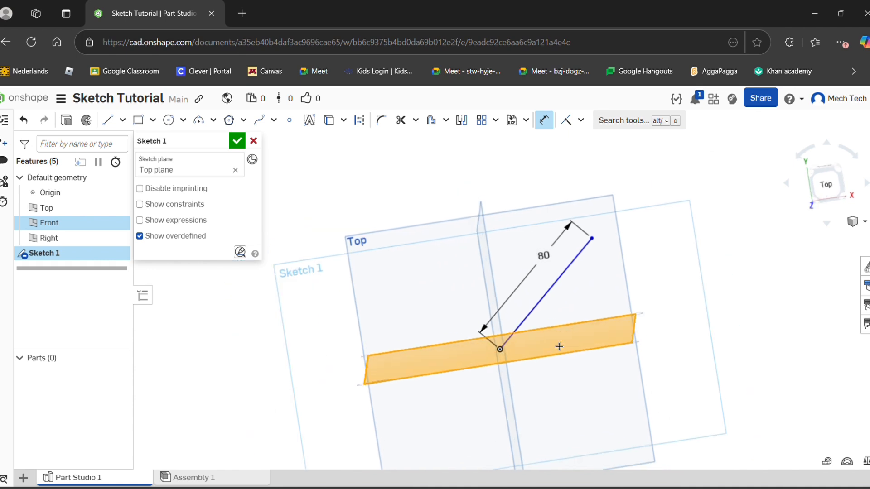
{"action": "left_click", "coordinate": [546, 302]}
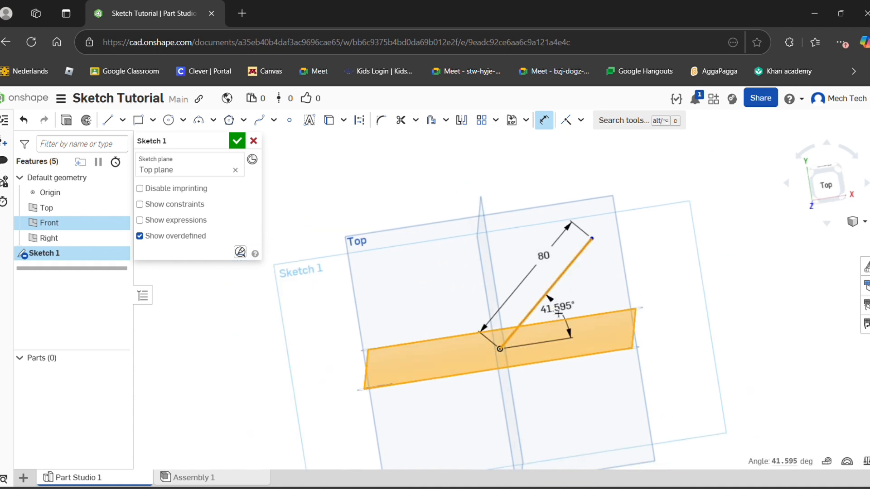
{"action": "left_click", "coordinate": [588, 294]}
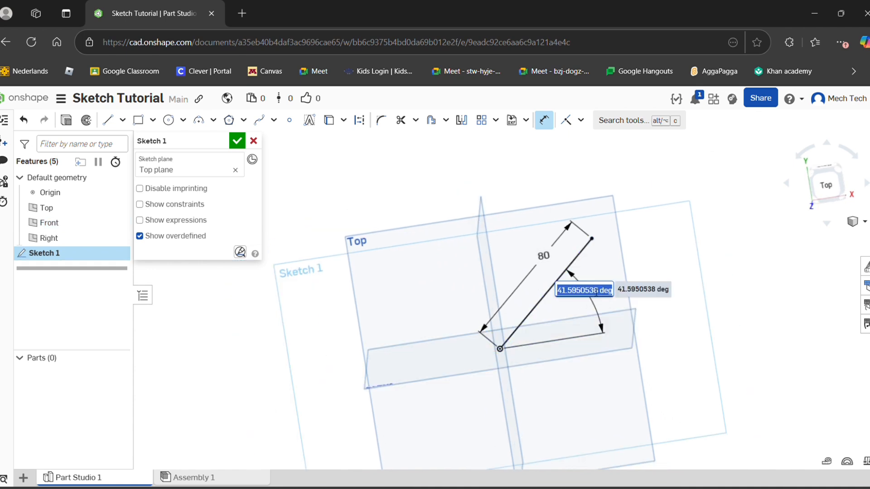
{"action": "type", "text": "40"}
{"action": "key", "text": "Return"}
{"action": "mouse_move", "coordinate": [534, 289]}
{"action": "right_mouse_down"}
{"action": "mouse_move", "coordinate": [559, 300]}
{"action": "mouse_move", "coordinate": [390, 266]}
{"action": "mouse_move", "coordinate": [404, 245]}
{"action": "mouse_move", "coordinate": [392, 256]}
{"action": "mouse_move", "coordinate": [397, 263]}
{"action": "right_mouse_up"}
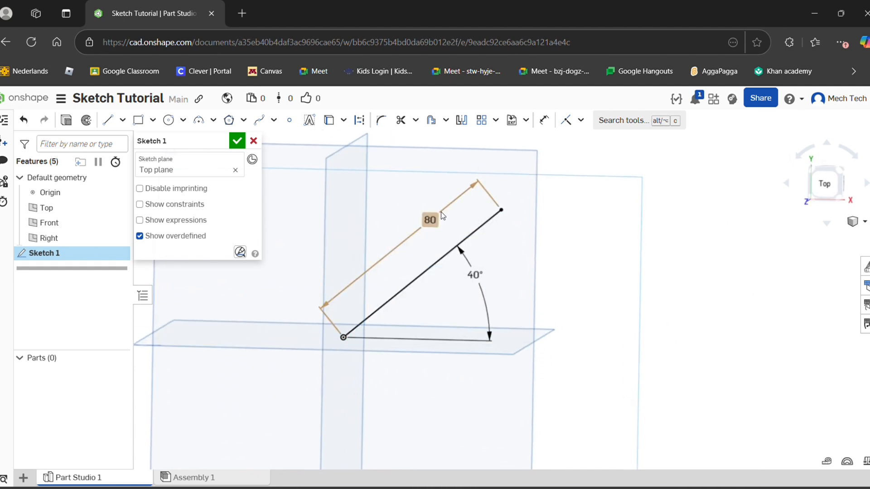
Undo the angle dimension, the length dimension and the diagonal line
{"action": "left_click", "coordinate": [23, 121]}
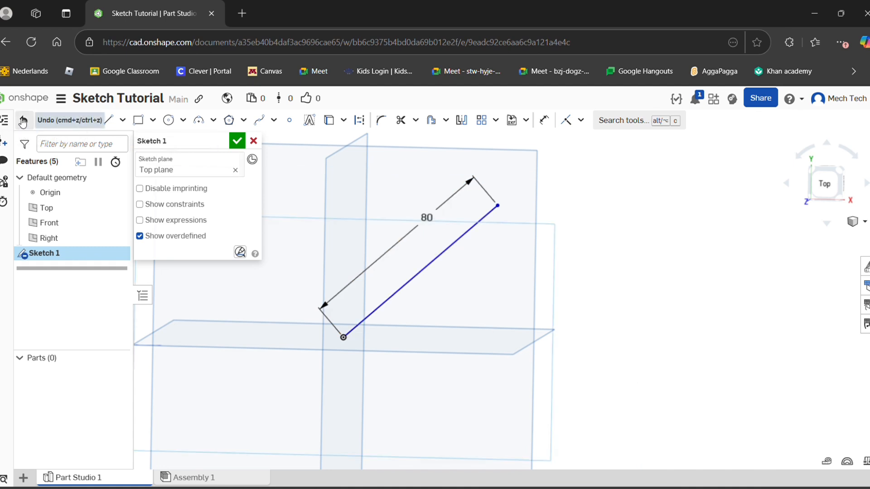
{"action": "left_click", "coordinate": [24, 121]}
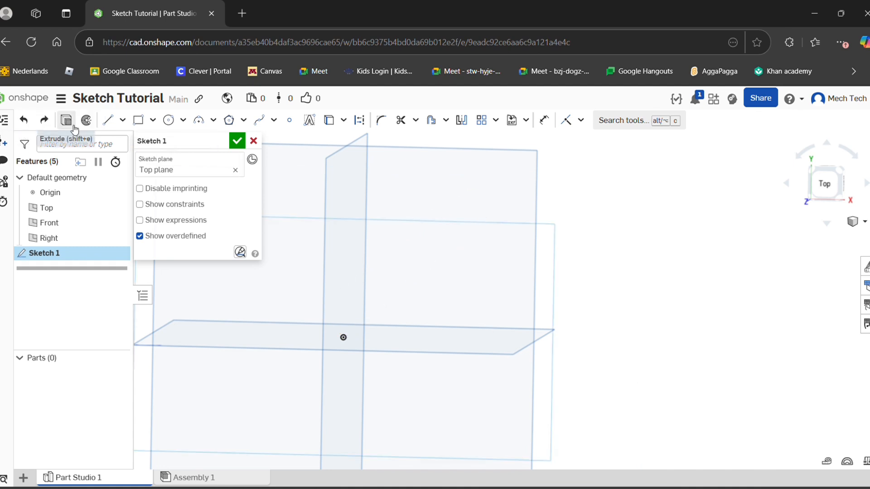
Draw a diagonal midpoint line about 145 mm long, centred on the origin
{"action": "left_click", "coordinate": [122, 120]}
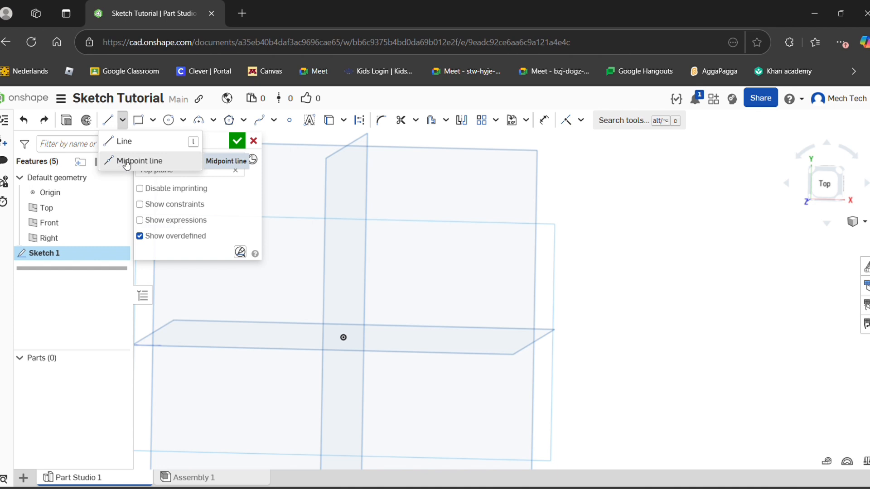
{"action": "left_click", "coordinate": [129, 162]}
{"action": "middle_click_drag", "start_coordinate": [384, 265], "coordinate": [423, 279]}
{"action": "right_click_drag", "start_coordinate": [423, 279], "coordinate": [450, 359]}
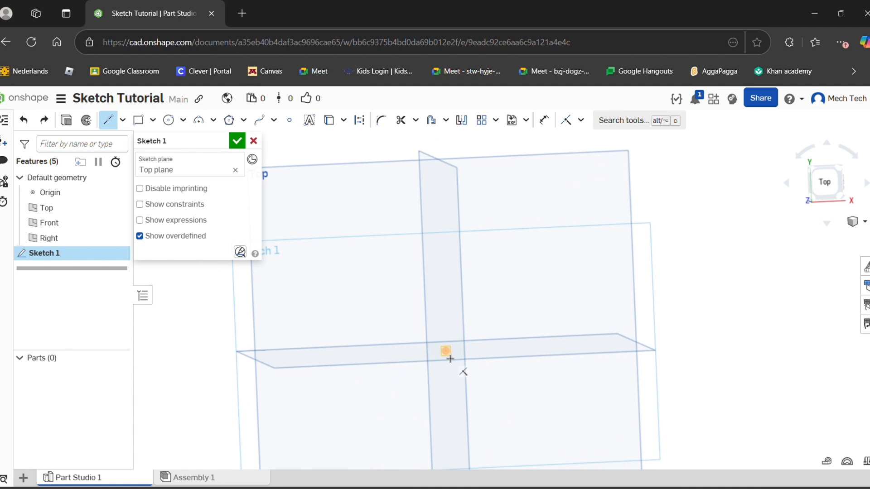
{"action": "left_click", "coordinate": [452, 346]}
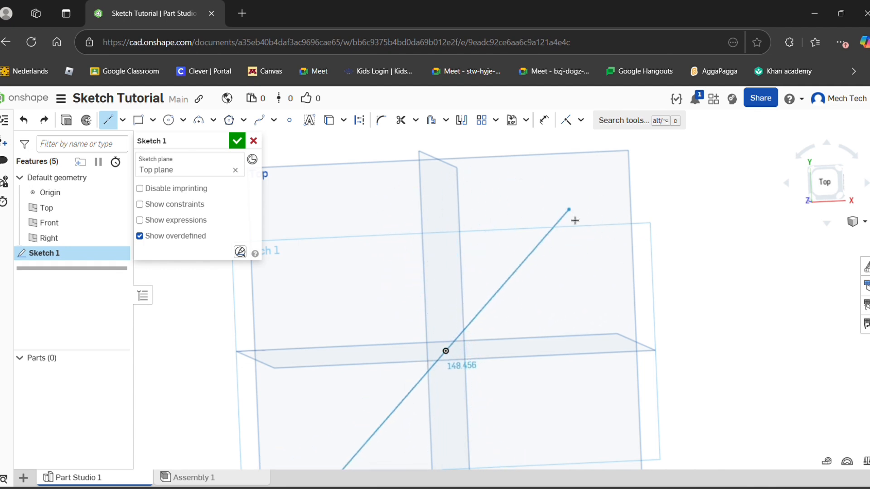
{"action": "scroll", "coordinate": [620, 181], "scroll_direction": "down", "scroll_amount": 5}
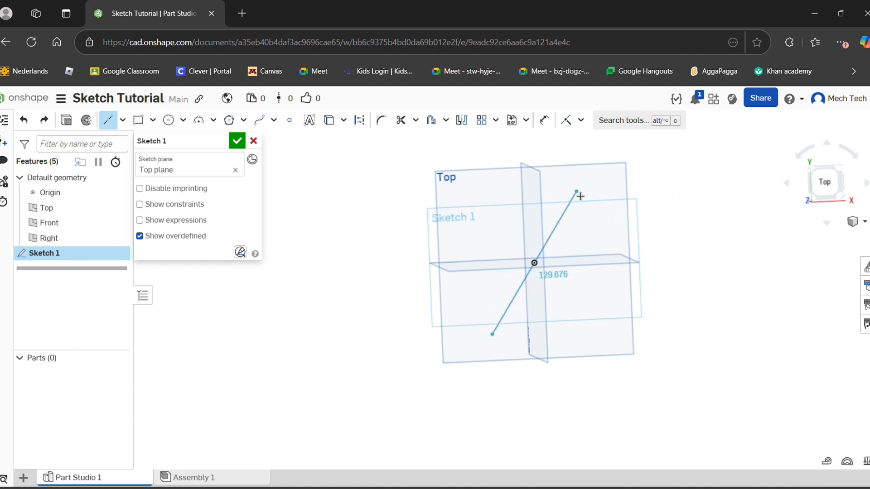
{"action": "left_click", "coordinate": [602, 200]}
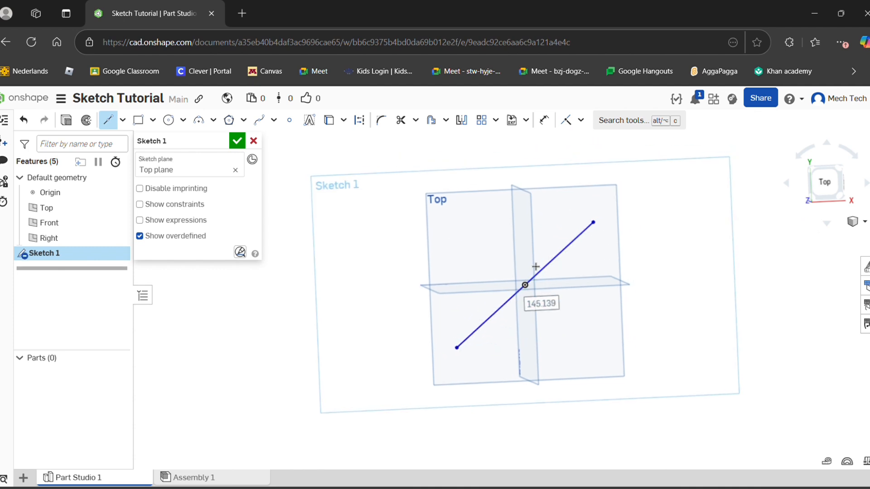
Dimension the midpoint line's full length as 140 mm
{"action": "left_click", "coordinate": [545, 123]}
{"action": "left_click", "coordinate": [553, 267]}
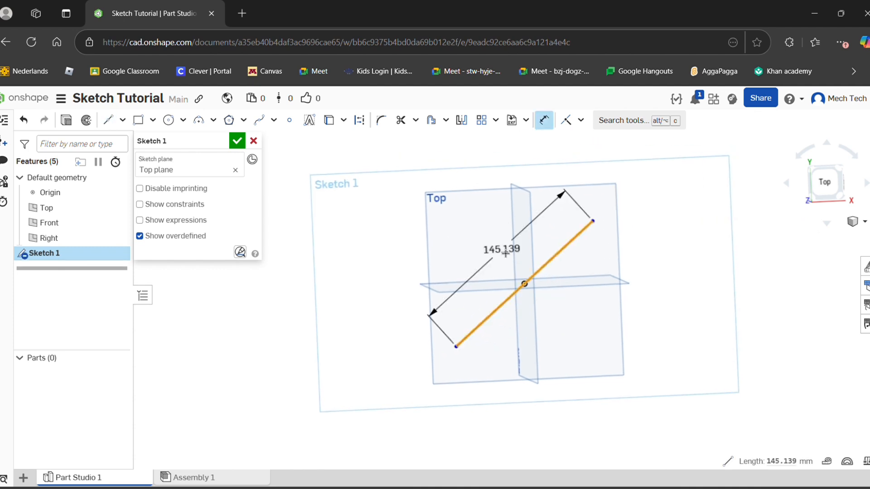
{"action": "left_click", "coordinate": [542, 247]}
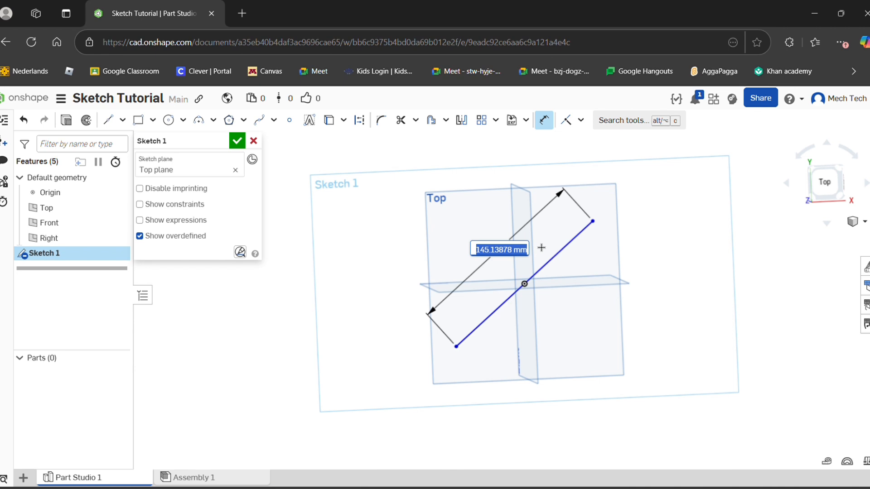
{"action": "mouse_move", "coordinate": [541, 247]}
{"action": "right_mouse_down"}
{"action": "mouse_move", "coordinate": [483, 303]}
{"action": "mouse_move", "coordinate": [453, 293]}
{"action": "mouse_move", "coordinate": [426, 308]}
{"action": "mouse_move", "coordinate": [470, 314]}
{"action": "right_mouse_up"}
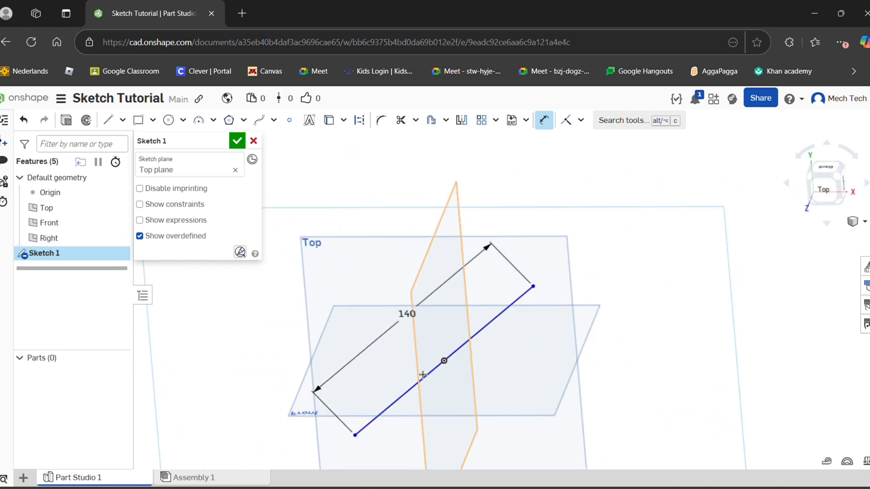
{"action": "scroll", "coordinate": [450, 355], "scroll_direction": "up", "scroll_amount": 2}
{"action": "left_click", "coordinate": [463, 345]}
{"action": "left_click", "coordinate": [519, 401]}
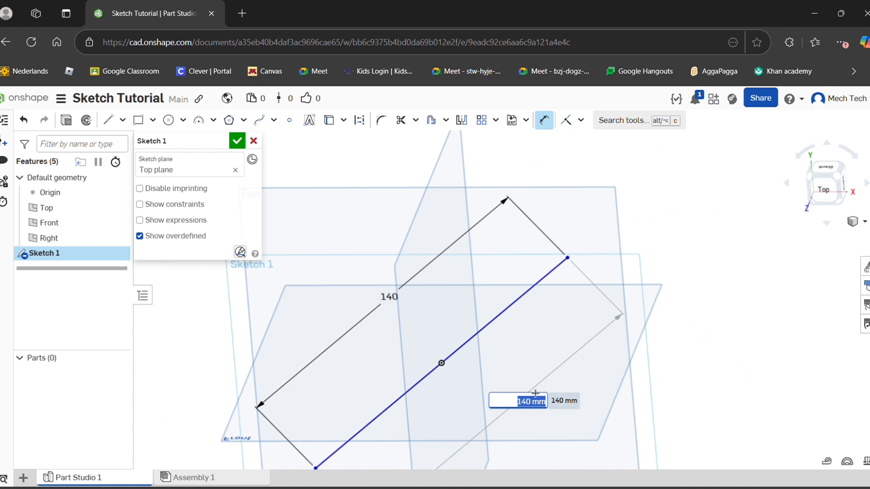
{"action": "key", "text": "Return"}
{"action": "key", "text": "Delete"}
{"action": "left_click", "coordinate": [544, 120]}
{"action": "right_click_drag", "start_coordinate": [501, 372], "coordinate": [536, 442]}
{"action": "left_click", "coordinate": [493, 314]}
{"action": "left_click", "coordinate": [542, 120]}
Dimension the angle between the midpoint line and the Front plane as 40°
{"action": "middle_click_drag", "start_coordinate": [453, 362], "coordinate": [436, 315]}
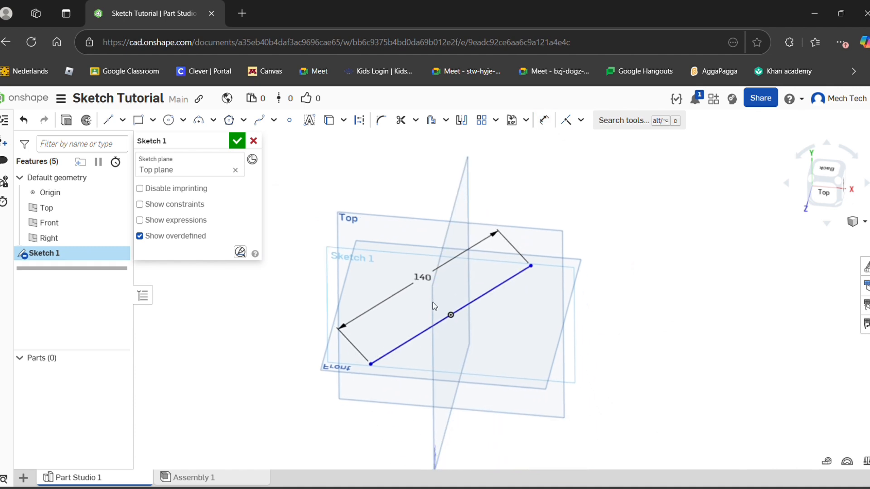
{"action": "scroll", "coordinate": [458, 277], "scroll_direction": "up", "scroll_amount": 4}
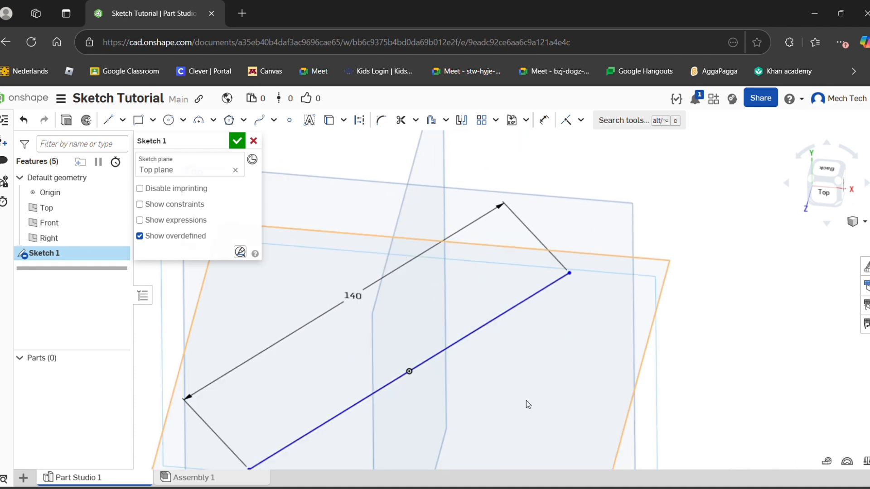
{"action": "left_click", "coordinate": [544, 120]}
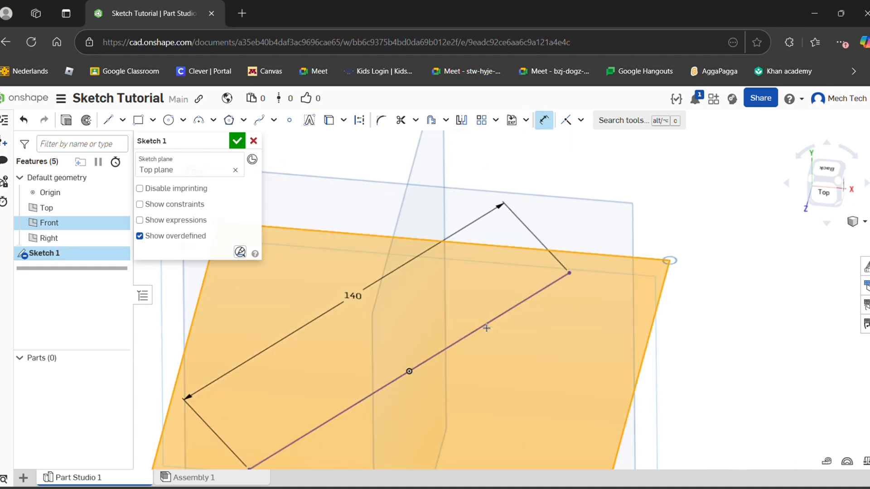
{"action": "left_click", "coordinate": [481, 335]}
{"action": "mouse_move", "coordinate": [482, 335]}
{"action": "right_mouse_down"}
{"action": "mouse_move", "coordinate": [519, 288]}
{"action": "mouse_move", "coordinate": [558, 321]}
{"action": "right_mouse_up"}
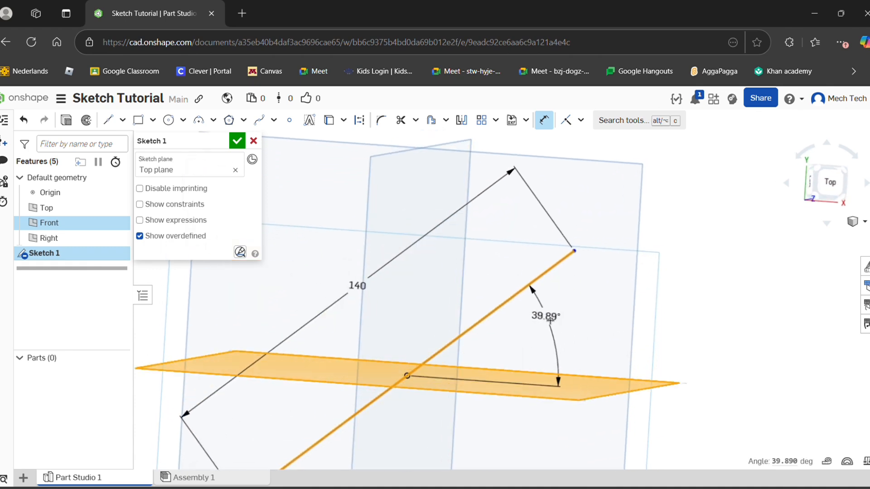
{"action": "left_click", "coordinate": [549, 319]}
{"action": "type", "text": "40"}
{"action": "key", "text": "Return"}
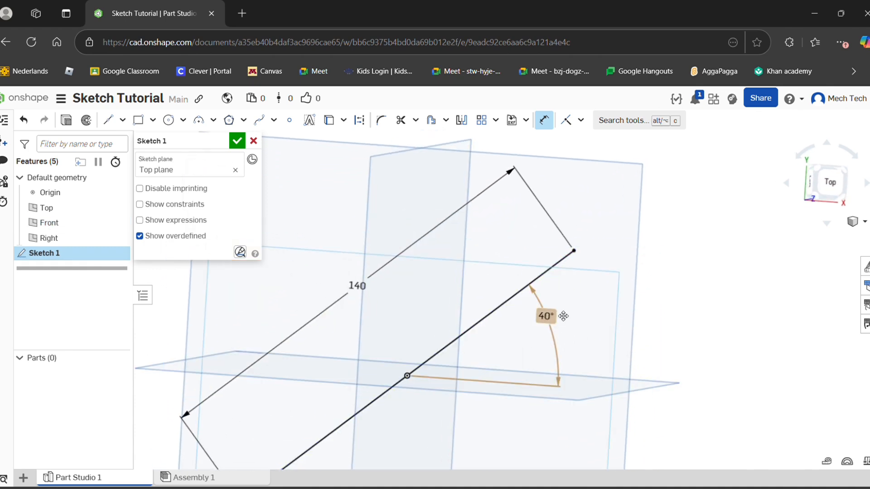
{"action": "scroll", "coordinate": [544, 297], "scroll_direction": "down", "scroll_amount": 3}
{"action": "mouse_move", "coordinate": [478, 311]}
{"action": "right_mouse_down"}
{"action": "mouse_move", "coordinate": [454, 305]}
{"action": "mouse_move", "coordinate": [472, 309]}
{"action": "right_mouse_up"}
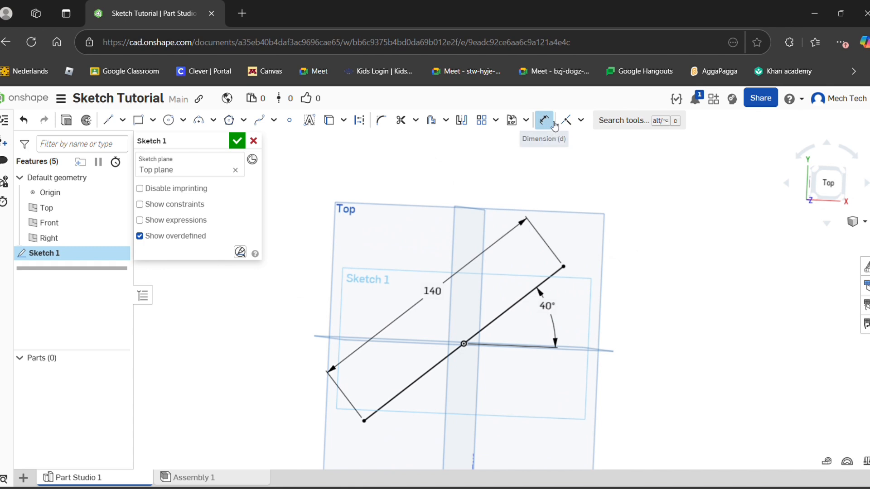
{"action": "left_click", "coordinate": [566, 120]}
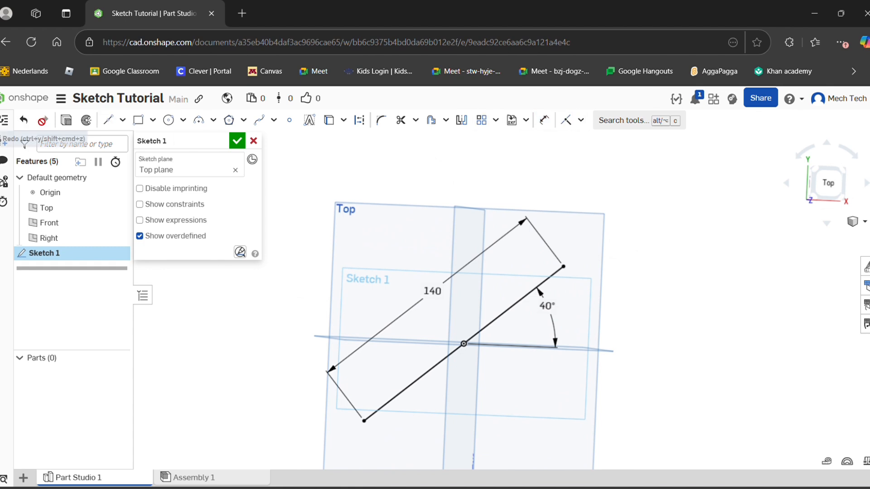
Undo the angle dimension, the length dimension and the midpoint line
{"action": "left_click", "coordinate": [25, 120]}
{"action": "left_click", "coordinate": [24, 121]}
{"action": "left_click", "coordinate": [25, 120]}
{"action": "left_click", "coordinate": [24, 121]}
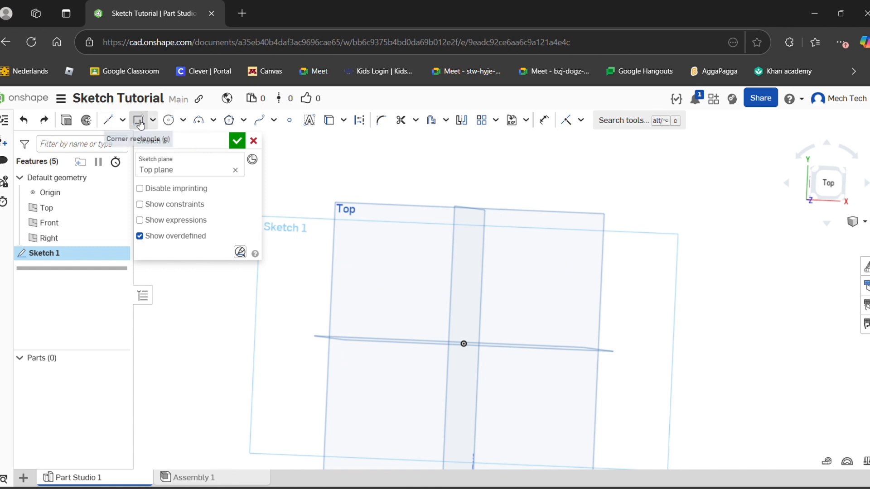
{"action": "mouse_move", "coordinate": [474, 338]}
{"action": "right_mouse_down"}
{"action": "mouse_move", "coordinate": [442, 307]}
{"action": "mouse_move", "coordinate": [444, 330]}
{"action": "mouse_move", "coordinate": [462, 333]}
{"action": "mouse_move", "coordinate": [432, 336]}
{"action": "mouse_move", "coordinate": [480, 335]}
{"action": "right_mouse_up"}
{"action": "scroll", "coordinate": [473, 342], "scroll_direction": "up", "scroll_amount": 5}
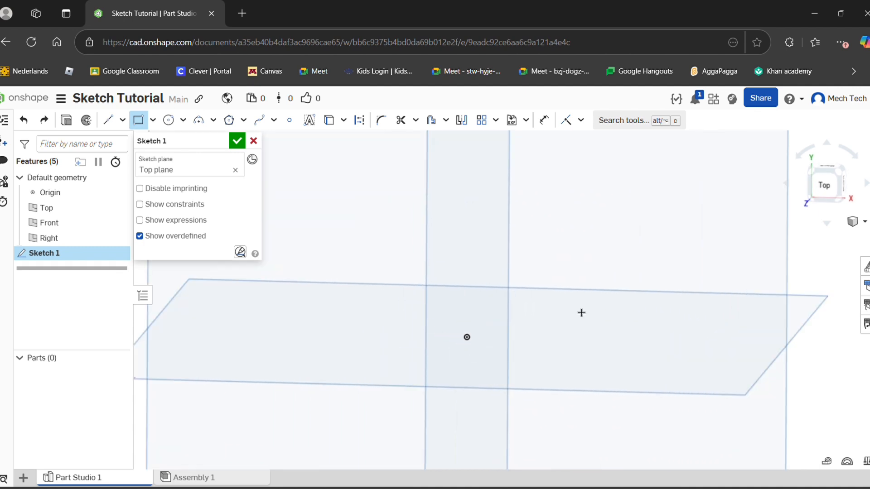
{"action": "middle_click_drag", "start_coordinate": [501, 305], "coordinate": [395, 347]}
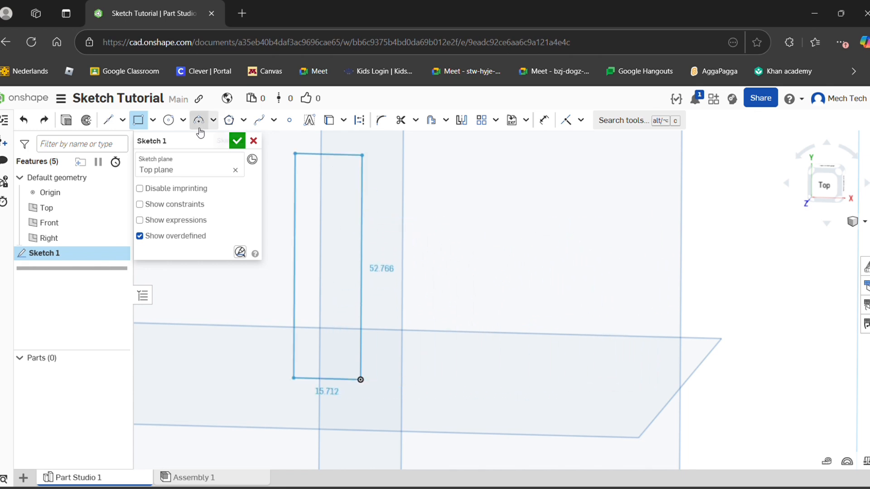
{"action": "left_click", "coordinate": [139, 123]}
{"action": "left_click", "coordinate": [140, 125]}
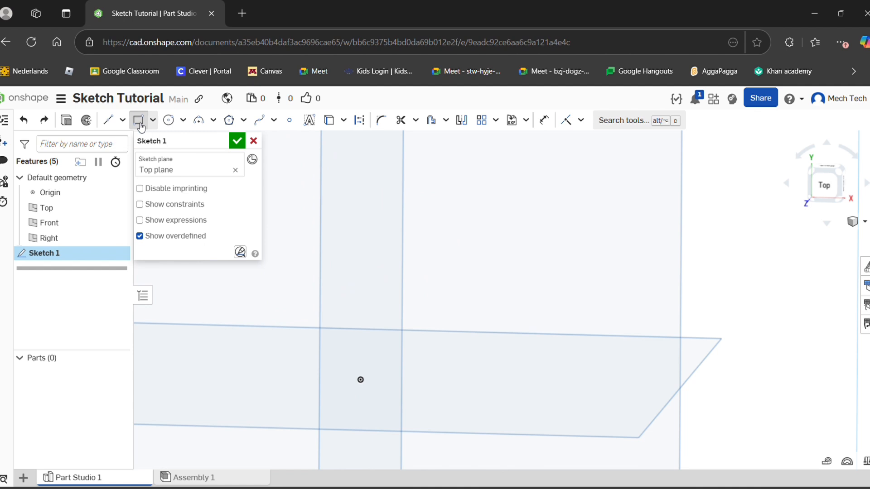
Draw a corner rectangle about 44 mm wide, above and to the right of the origin
{"action": "scroll", "coordinate": [385, 333], "scroll_direction": "down", "scroll_amount": 2}
{"action": "mouse_move", "coordinate": [390, 333]}
{"action": "right_mouse_down"}
{"action": "mouse_move", "coordinate": [314, 332]}
{"action": "mouse_move", "coordinate": [320, 349]}
{"action": "mouse_move", "coordinate": [307, 351]}
{"action": "mouse_move", "coordinate": [314, 347]}
{"action": "mouse_move", "coordinate": [290, 390]}
{"action": "mouse_move", "coordinate": [375, 347]}
{"action": "mouse_move", "coordinate": [423, 346]}
{"action": "mouse_move", "coordinate": [412, 341]}
{"action": "right_mouse_up"}
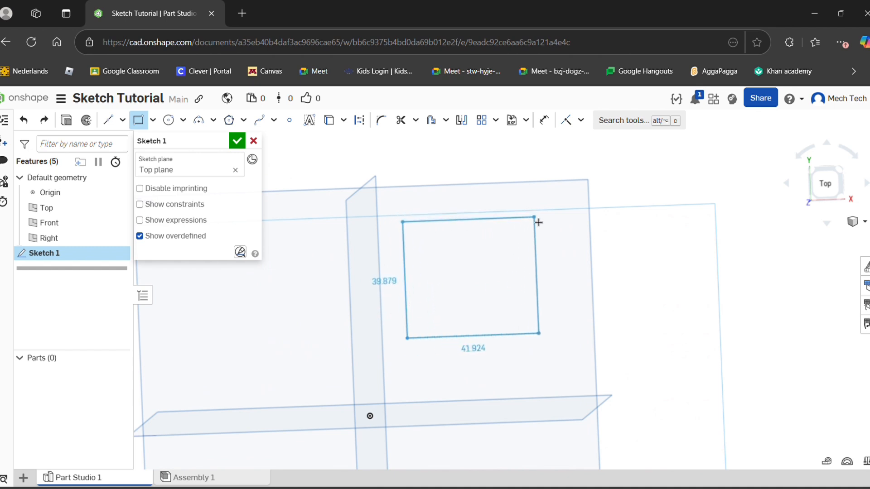
{"action": "left_click", "coordinate": [535, 219]}
Dimension the rectangle's lower edge as 40 mm
{"action": "left_click", "coordinate": [544, 120]}
{"action": "left_click", "coordinate": [493, 341]}
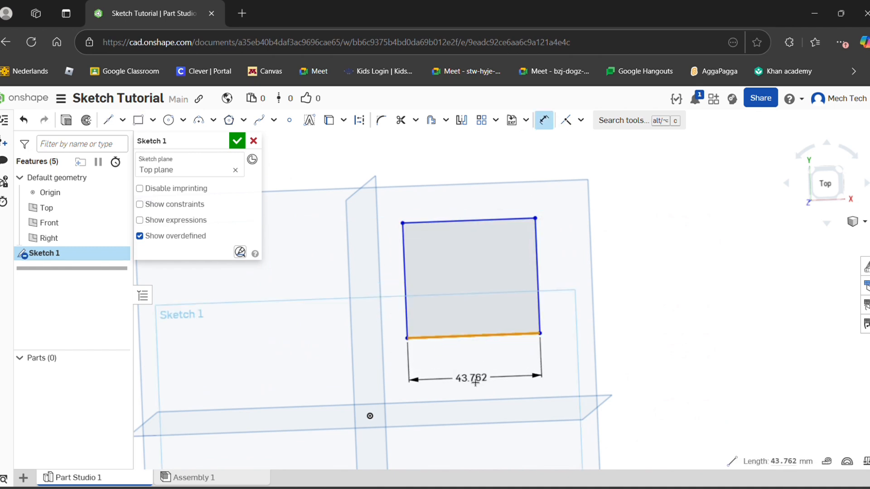
{"action": "left_click", "coordinate": [474, 382]}
{"action": "type", "text": "40"}
{"action": "key", "text": "Return"}
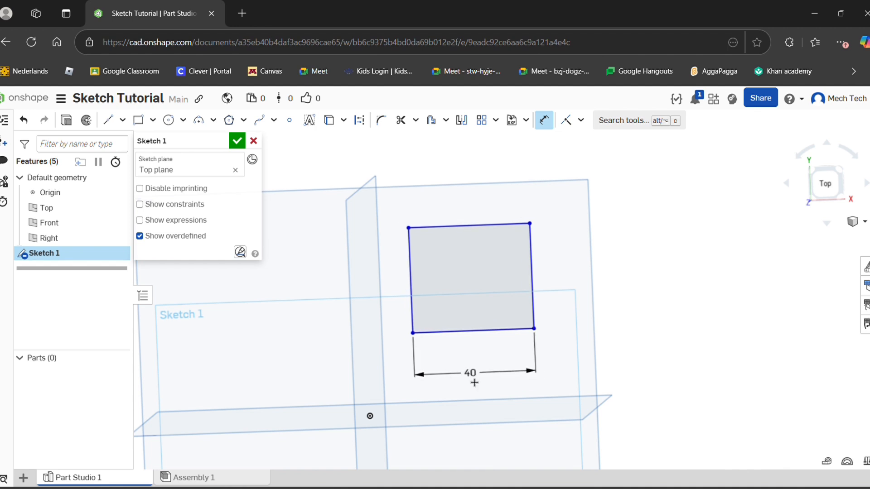
Dimension the rectangle's left edge as 60 mm
{"action": "left_click", "coordinate": [416, 287]}
{"action": "left_click", "coordinate": [386, 291]}
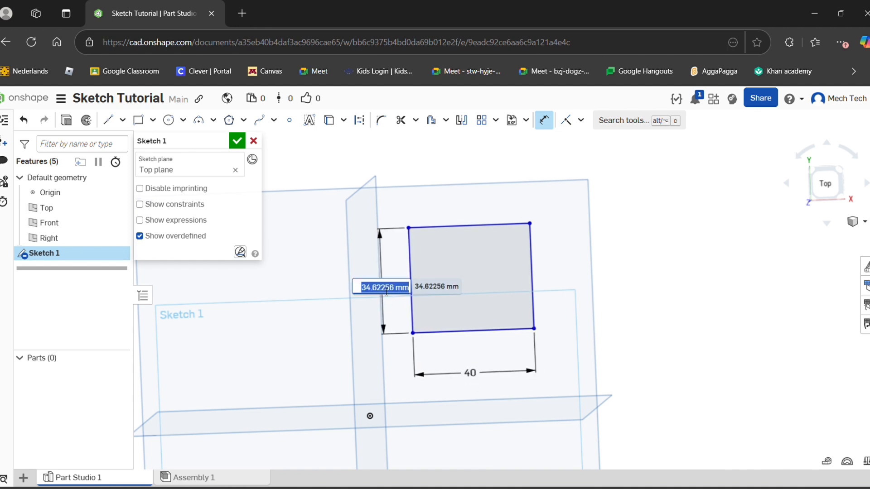
{"action": "type", "text": "60"}
{"action": "key", "text": "Return"}
Dimension the vertical distance between the origin and the rectangle's lower edge as 20 mm
{"action": "scroll", "coordinate": [467, 283], "scroll_direction": "down", "scroll_amount": 3}
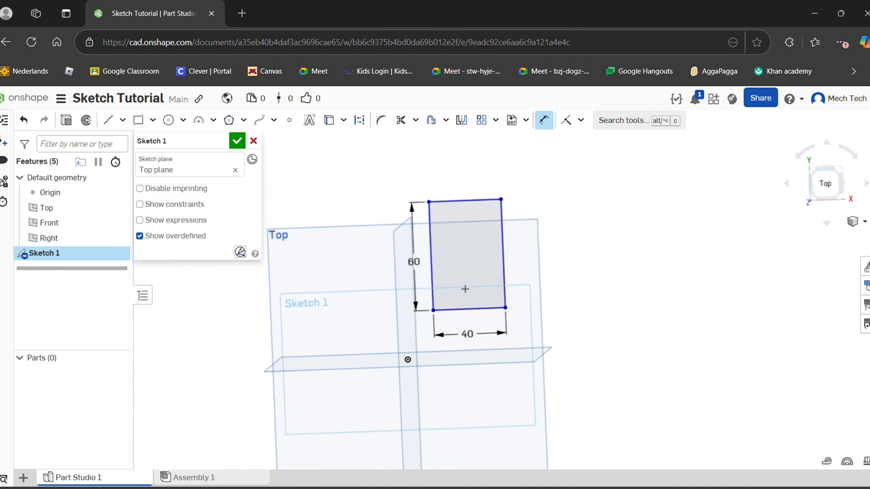
{"action": "middle_click_drag", "start_coordinate": [468, 285], "coordinate": [427, 316]}
{"action": "mouse_move", "coordinate": [367, 374]}
{"action": "right_mouse_down"}
{"action": "mouse_move", "coordinate": [361, 342]}
{"action": "mouse_move", "coordinate": [355, 357]}
{"action": "right_mouse_up"}
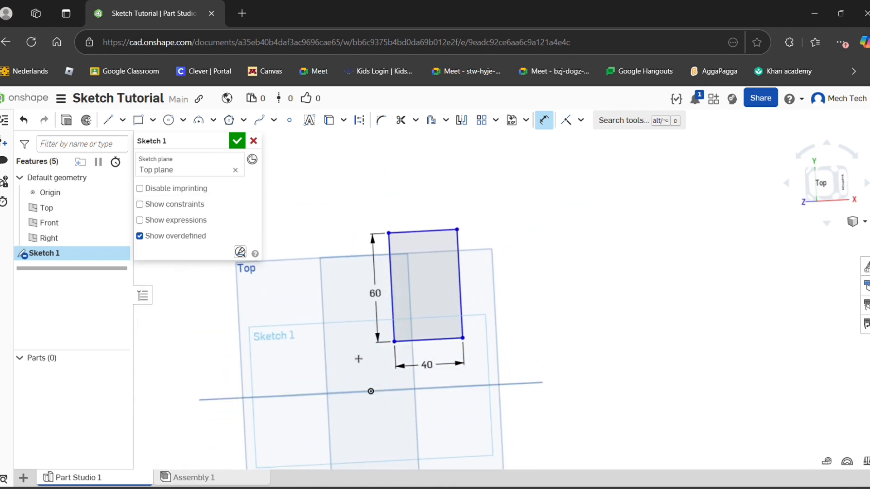
{"action": "scroll", "coordinate": [400, 383], "scroll_direction": "up", "scroll_amount": 5}
{"action": "mouse_move", "coordinate": [414, 385]}
{"action": "right_mouse_down"}
{"action": "mouse_move", "coordinate": [361, 384]}
{"action": "mouse_move", "coordinate": [353, 371]}
{"action": "mouse_move", "coordinate": [384, 387]}
{"action": "mouse_move", "coordinate": [368, 388]}
{"action": "mouse_move", "coordinate": [371, 381]}
{"action": "right_mouse_up"}
{"action": "scroll", "coordinate": [368, 387], "scroll_direction": "down", "scroll_amount": 2}
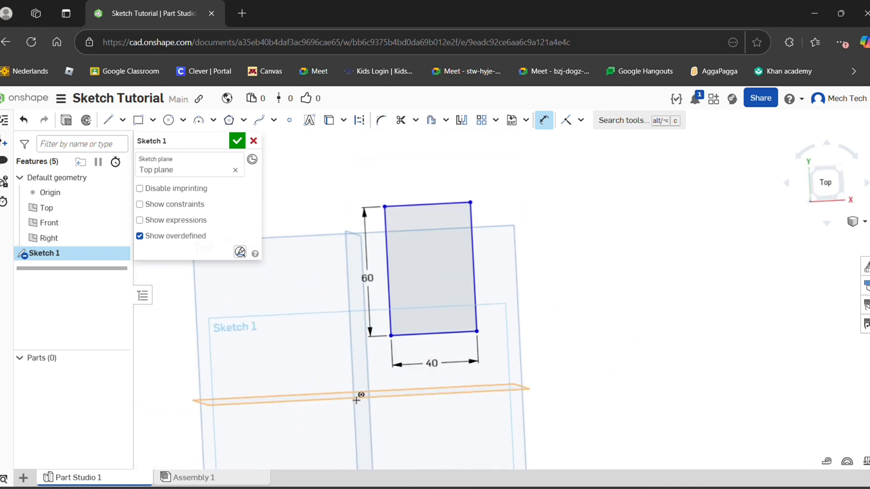
{"action": "scroll", "coordinate": [370, 395], "scroll_direction": "up", "scroll_amount": 2}
{"action": "left_click", "coordinate": [421, 315]}
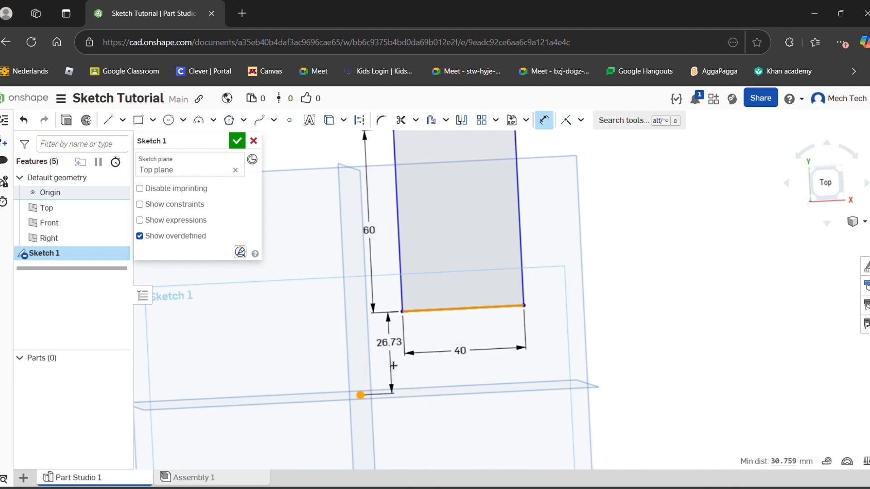
{"action": "left_click", "coordinate": [390, 350]}
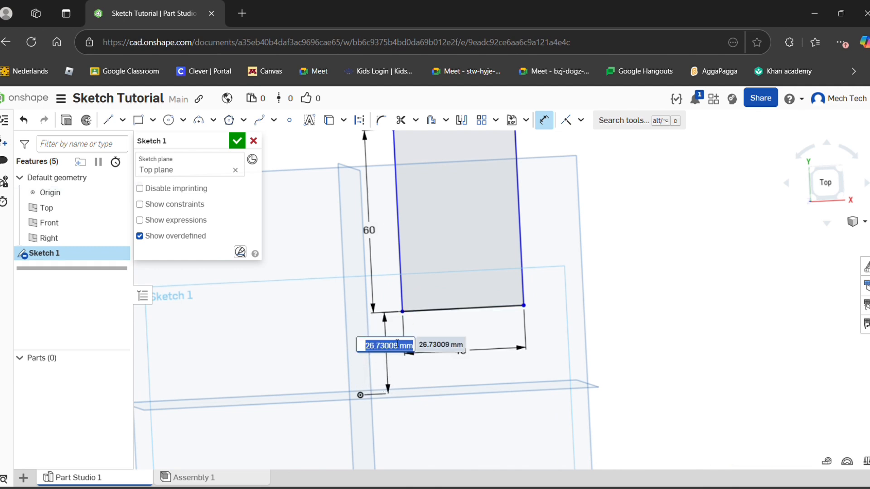
{"action": "type", "text": "20"}
{"action": "key", "text": "Return"}
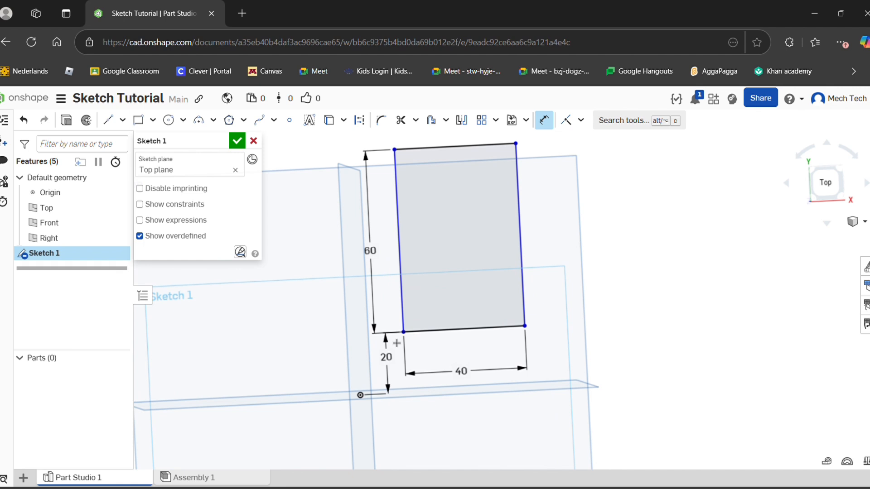
Dimension the horizontal distance between the origin and the rectangle's left edge as 20 mm
{"action": "right_click_drag", "start_coordinate": [383, 363], "coordinate": [371, 365]}
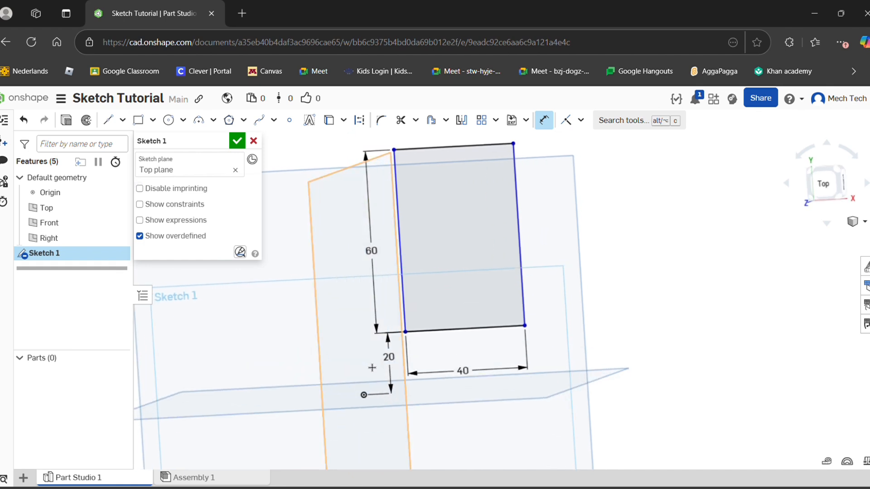
{"action": "left_click", "coordinate": [365, 396]}
{"action": "left_click", "coordinate": [406, 304]}
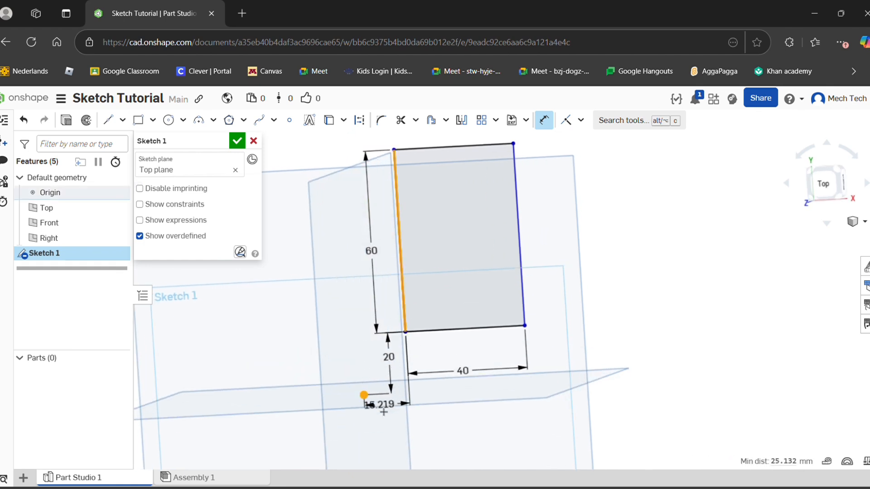
{"action": "left_click", "coordinate": [398, 421]}
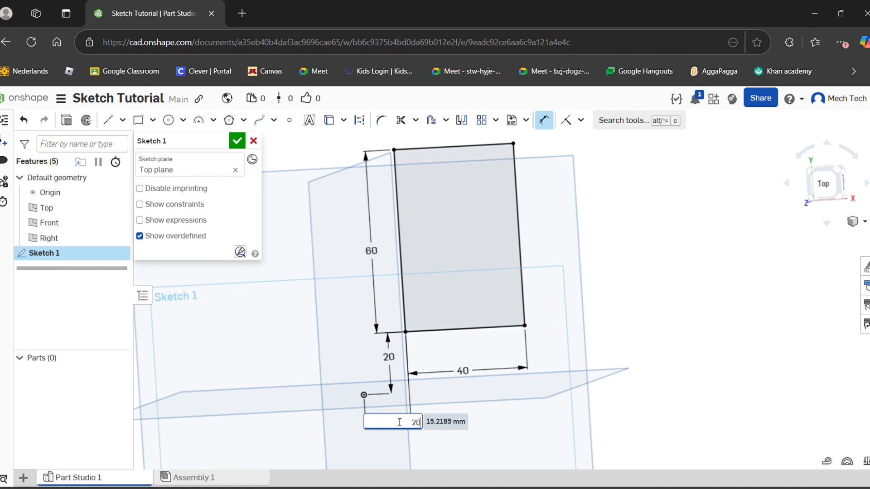
{"action": "type", "text": "20"}
{"action": "key", "text": "Return"}
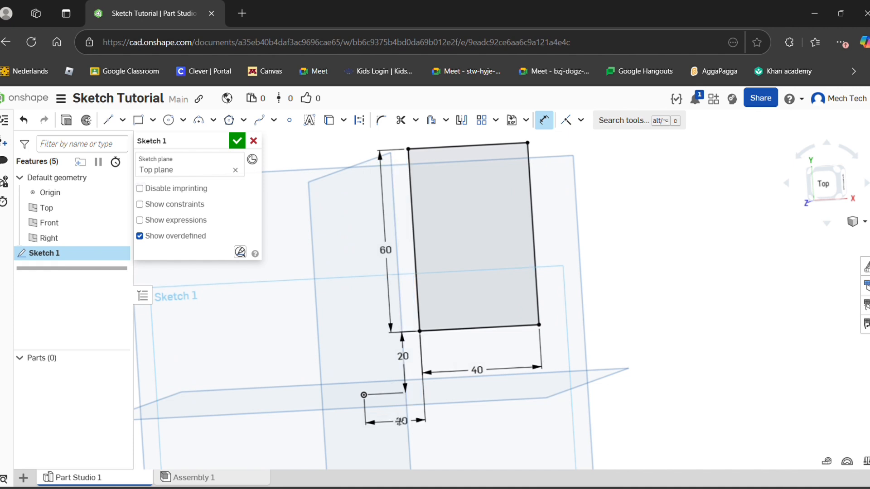
{"action": "right_click_drag", "start_coordinate": [455, 306], "coordinate": [454, 303]}
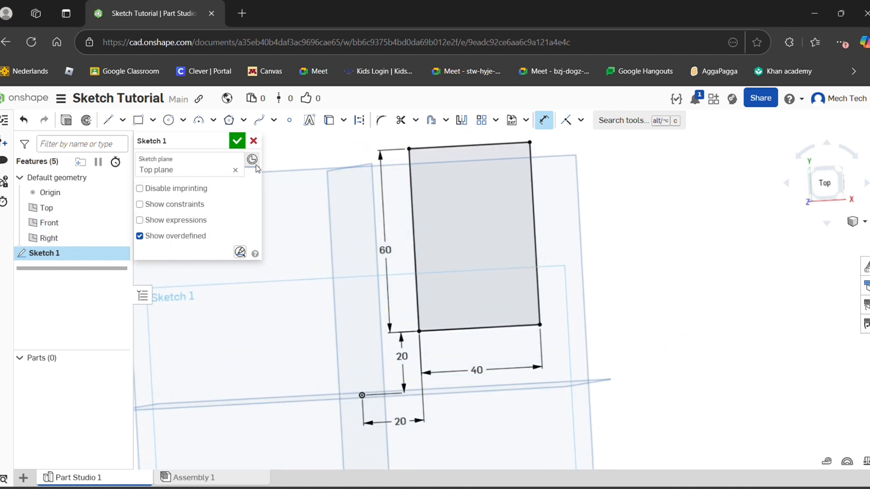
Undo the corner rectangle with all its dimensions and choose the Top plane again as the sketch plane
{"action": "left_click", "coordinate": [30, 125]}
{"action": "left_click", "coordinate": [31, 126]}
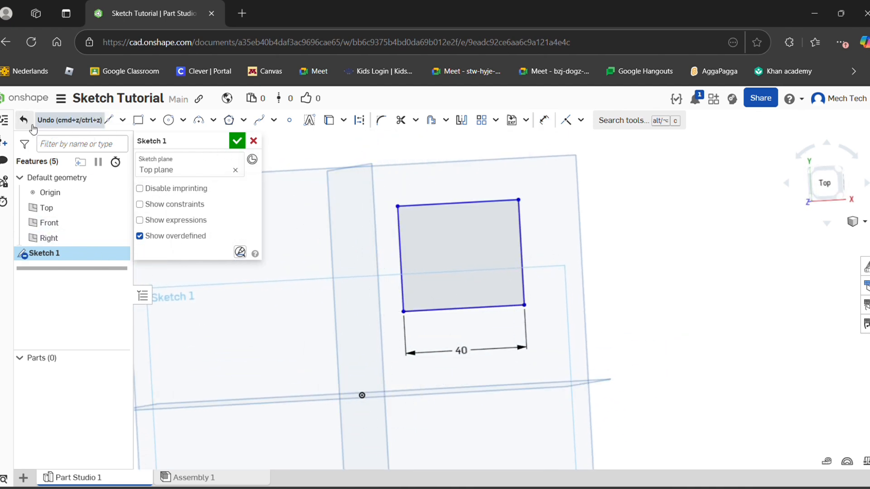
{"action": "left_click", "coordinate": [31, 126]}
{"action": "left_click", "coordinate": [32, 126]}
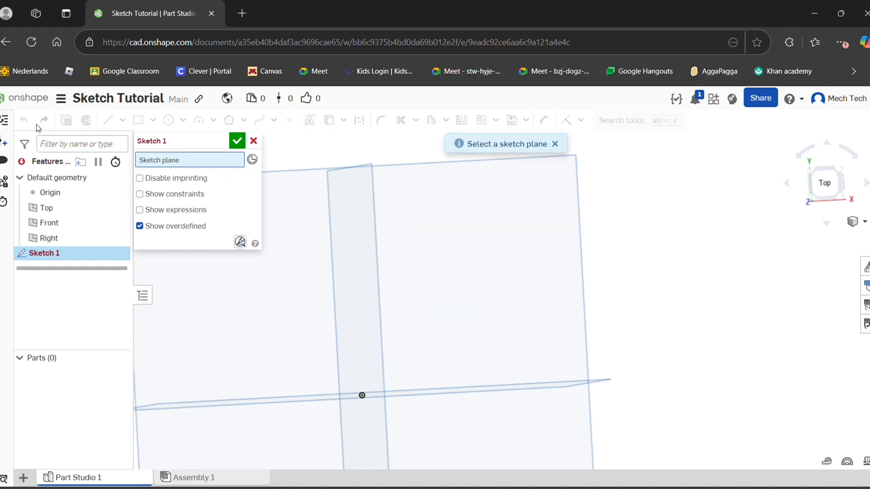
{"action": "left_click", "coordinate": [505, 258]}
{"action": "scroll", "coordinate": [458, 267], "scroll_direction": "down", "scroll_amount": 5}
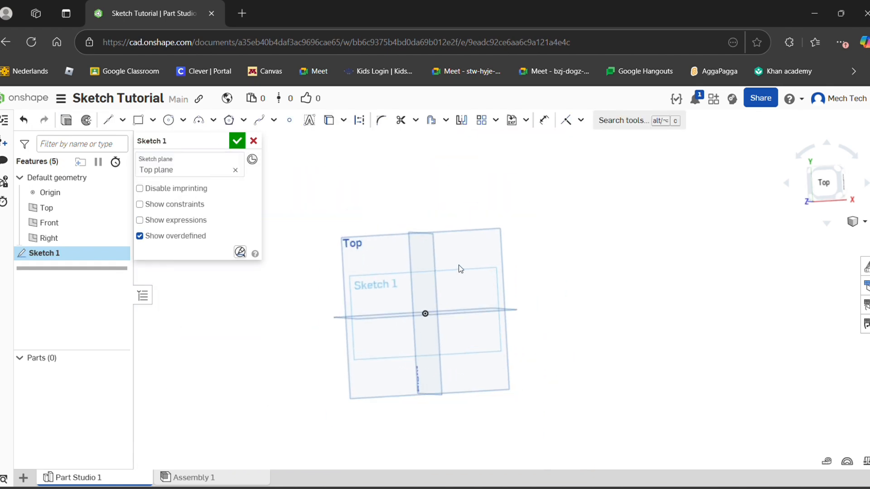
{"action": "left_click", "coordinate": [153, 120]}
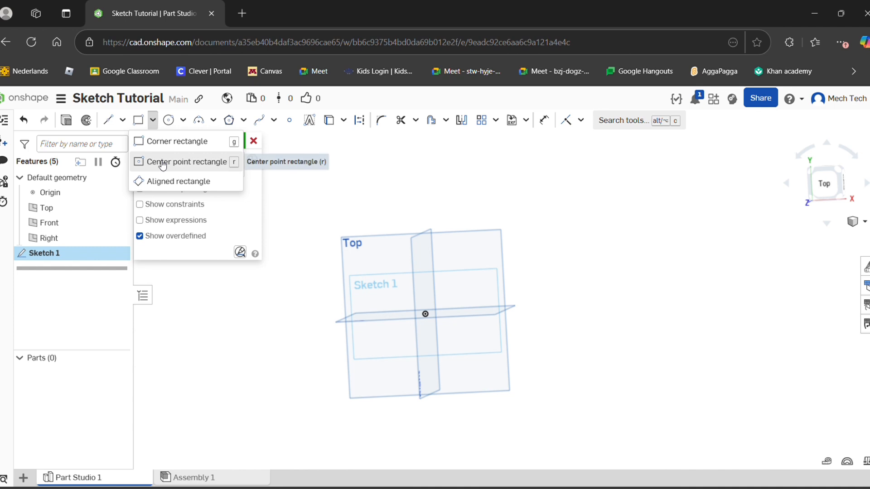
{"action": "left_click", "coordinate": [163, 163]}
{"action": "scroll", "coordinate": [417, 307], "scroll_direction": "up", "scroll_amount": 5}
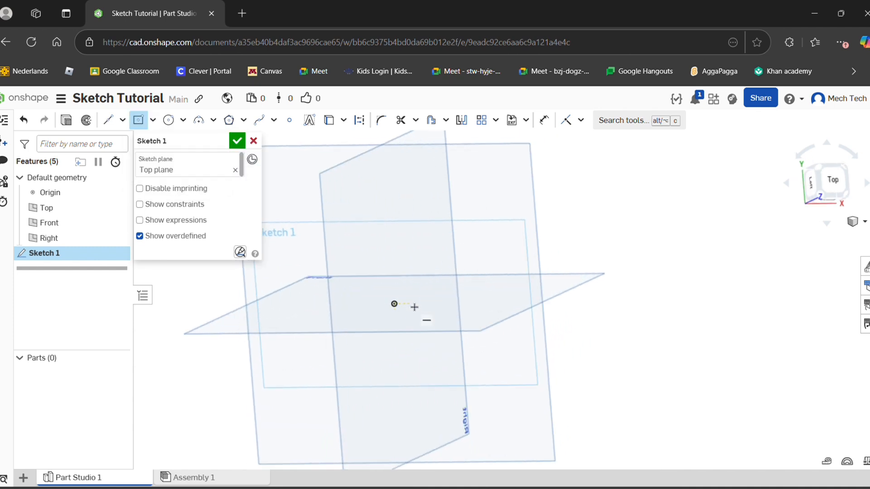
{"action": "key", "text": "n"}
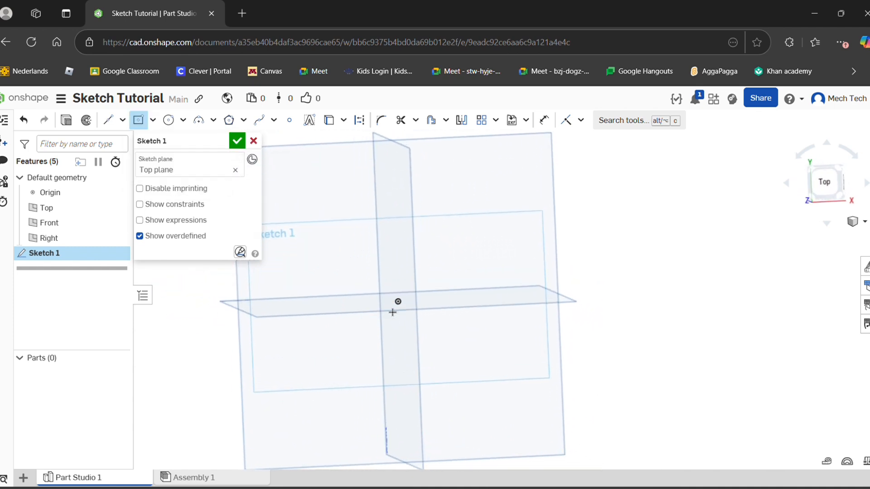
{"action": "scroll", "coordinate": [395, 305], "scroll_direction": "up", "scroll_amount": 3}
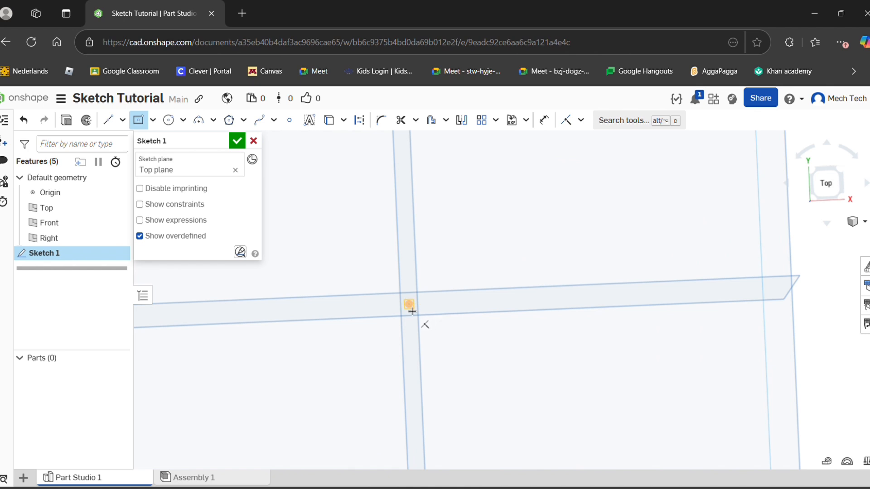
{"action": "left_click", "coordinate": [410, 310]}
{"action": "scroll", "coordinate": [412, 311], "scroll_direction": "down", "scroll_amount": 3}
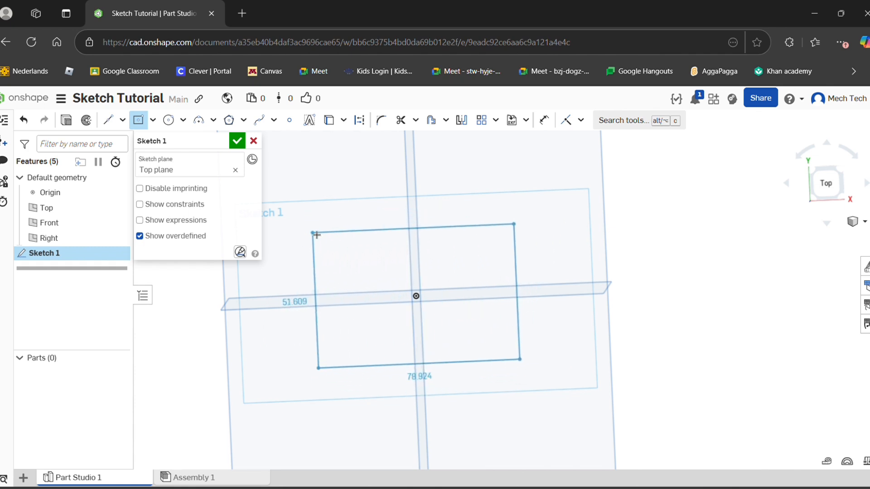
Draw a center point rectangle about 50 mm wide and 38 mm high, centred above and to the right of the origin
{"action": "left_click", "coordinate": [139, 122]}
{"action": "mouse_move", "coordinate": [487, 297]}
{"action": "right_mouse_down"}
{"action": "mouse_move", "coordinate": [439, 301]}
{"action": "mouse_move", "coordinate": [472, 304]}
{"action": "mouse_move", "coordinate": [512, 248]}
{"action": "right_mouse_up"}
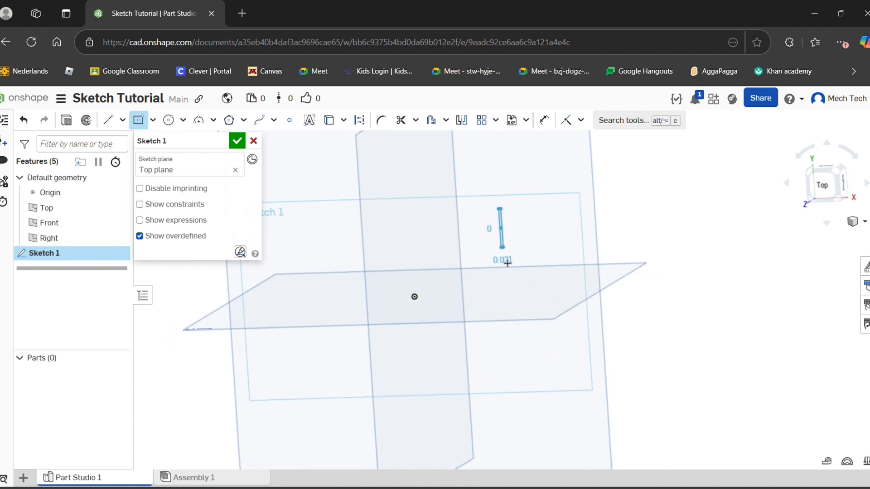
{"action": "left_click", "coordinate": [565, 275]}
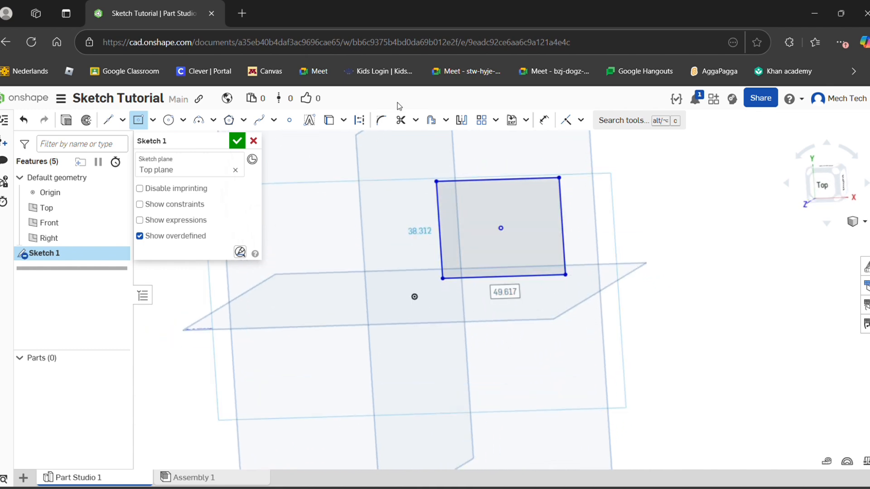
Dimension the center point rectangle's upper edge as 40 mm
{"action": "left_click", "coordinate": [544, 120]}
{"action": "middle_click_drag", "start_coordinate": [511, 196], "coordinate": [445, 294]}
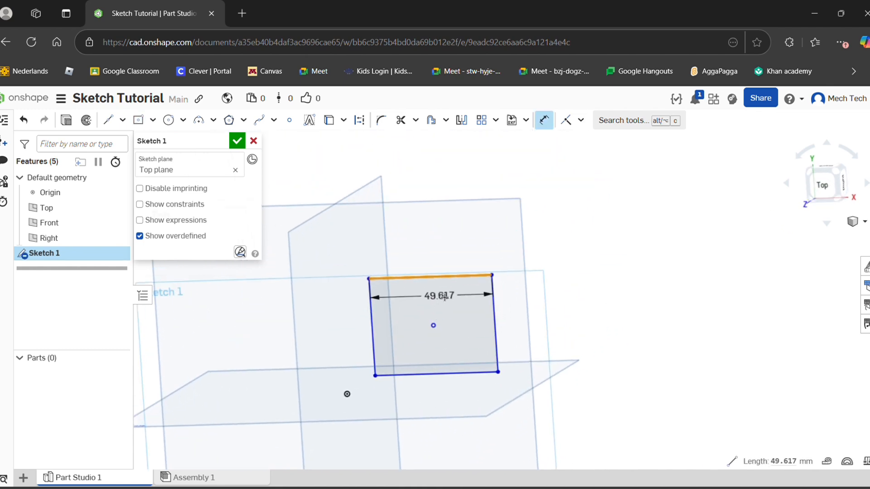
{"action": "left_click", "coordinate": [438, 240]}
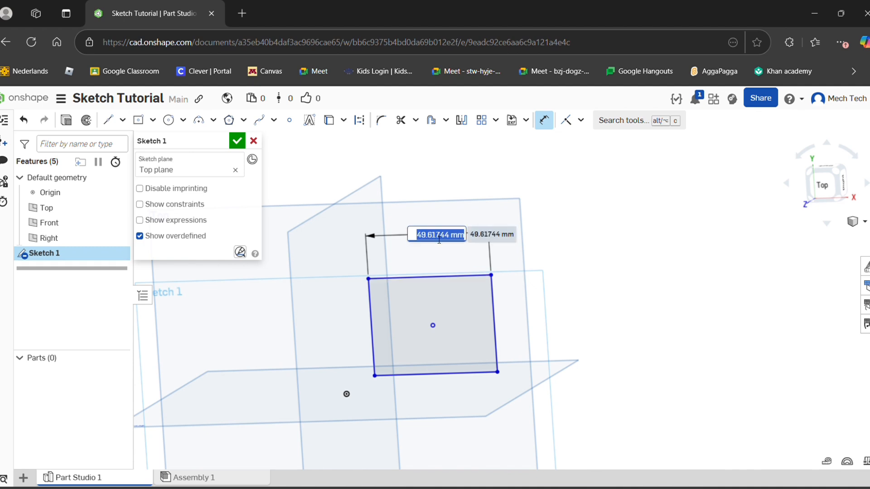
{"action": "type", "text": "40"}
{"action": "key", "text": "Return"}
Dimension the center point rectangle's right edge as 20 mm
{"action": "left_click", "coordinate": [483, 320]}
{"action": "left_click", "coordinate": [515, 314]}
{"action": "type", "text": "20"}
{"action": "key", "text": "Return"}
Dimension the horizontal distance between the origin and the rectangle's center point as 40 mm
{"action": "mouse_move", "coordinate": [442, 344]}
{"action": "right_mouse_down"}
{"action": "mouse_move", "coordinate": [456, 351]}
{"action": "mouse_move", "coordinate": [336, 407]}
{"action": "right_mouse_up"}
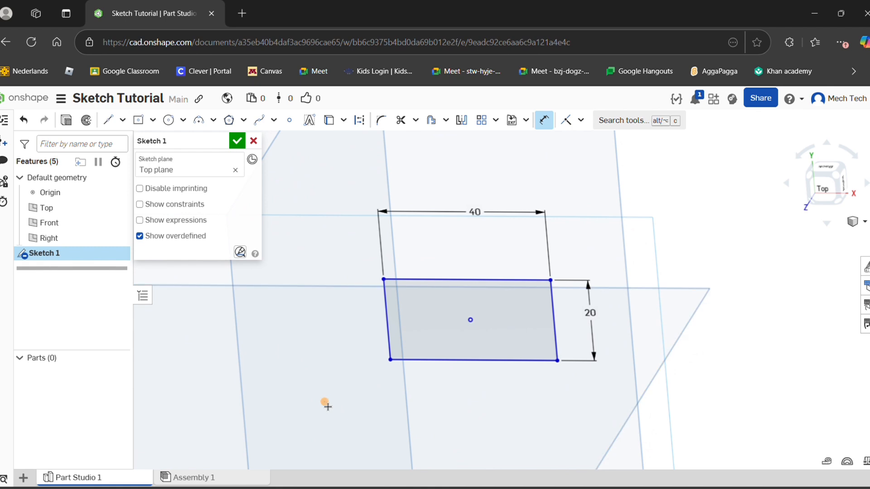
{"action": "left_click", "coordinate": [471, 323]}
{"action": "scroll", "coordinate": [444, 334], "scroll_direction": "down", "scroll_amount": 3}
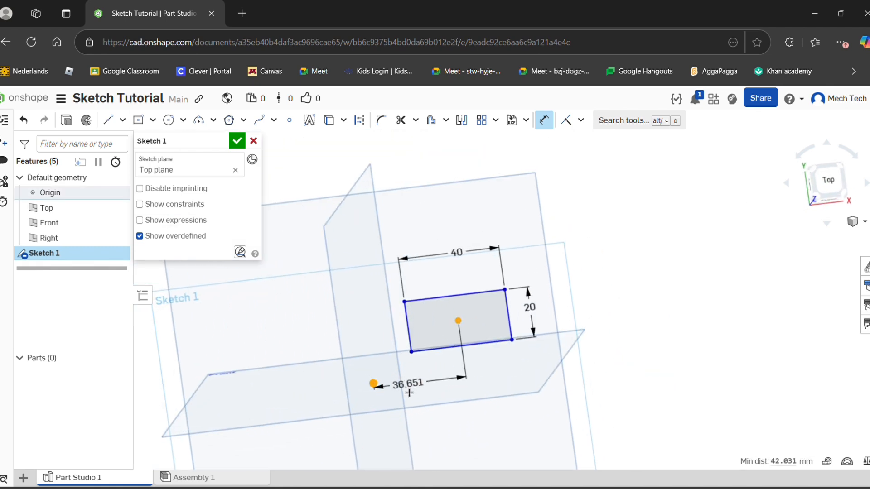
{"action": "left_click", "coordinate": [419, 409]}
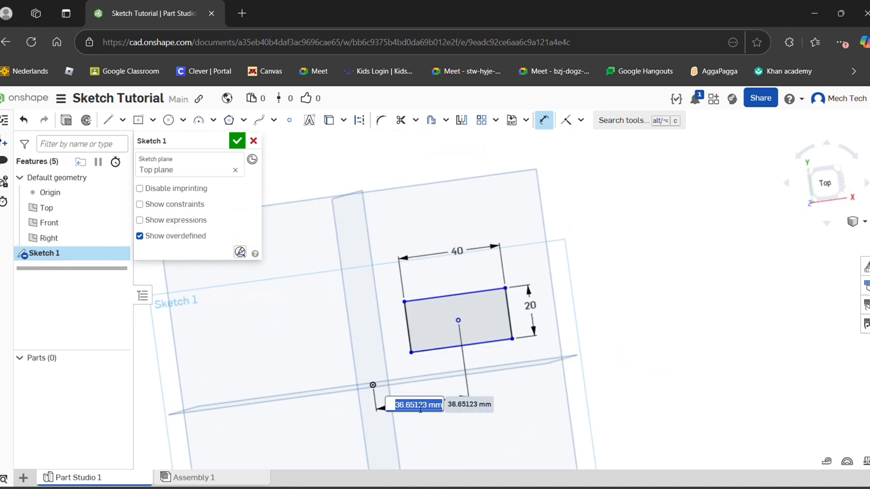
{"action": "type", "text": "40"}
{"action": "key", "text": "Return"}
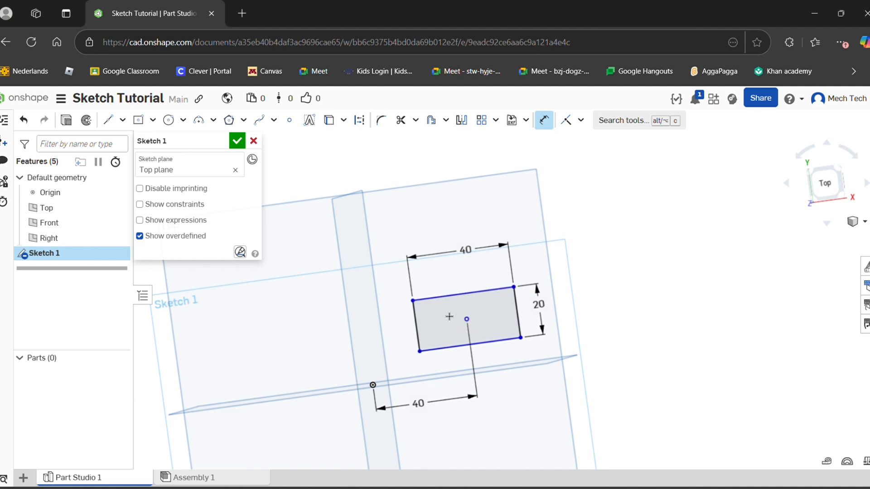
Dimension the vertical distance between the origin and the rectangle's center point as 30 mm
{"action": "left_click", "coordinate": [471, 321]}
{"action": "left_click", "coordinate": [372, 385]}
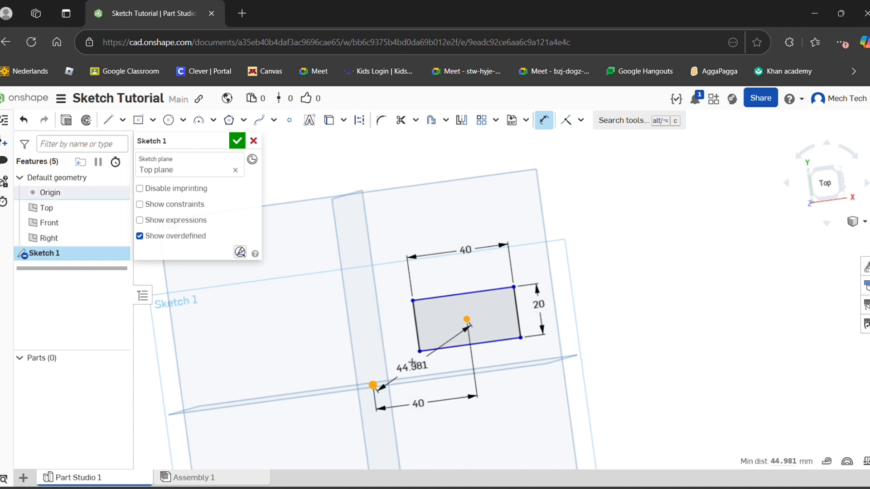
{"action": "left_click", "coordinate": [345, 360]}
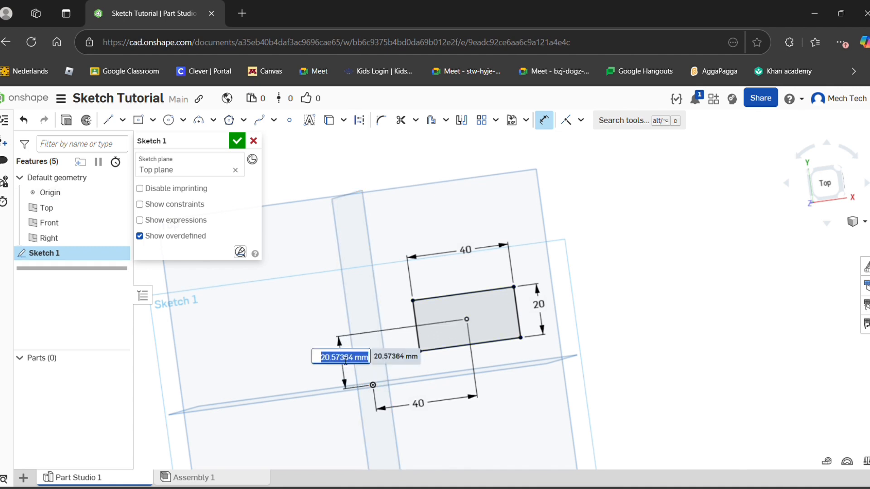
{"action": "type", "text": "30"}
{"action": "key", "text": "Return"}
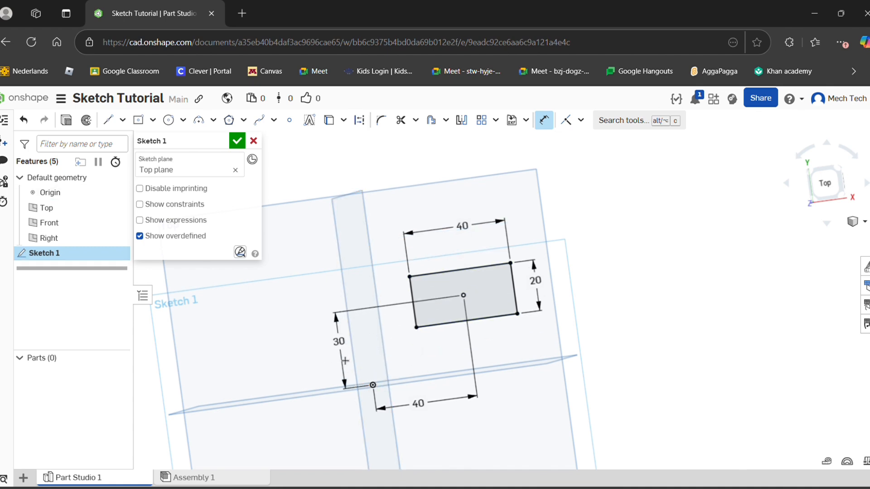
{"action": "left_click", "coordinate": [543, 120]}
Undo the center point rectangle together with all of its dimensions
{"action": "left_click", "coordinate": [24, 127]}
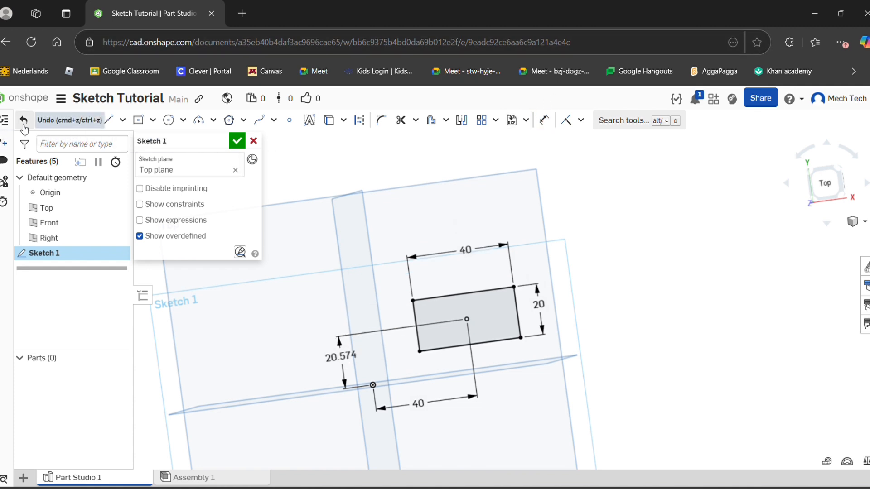
{"action": "left_click", "coordinate": [24, 127]}
{"action": "left_click", "coordinate": [24, 127]}
{"action": "left_click", "coordinate": [24, 126]}
{"action": "left_click", "coordinate": [24, 127]}
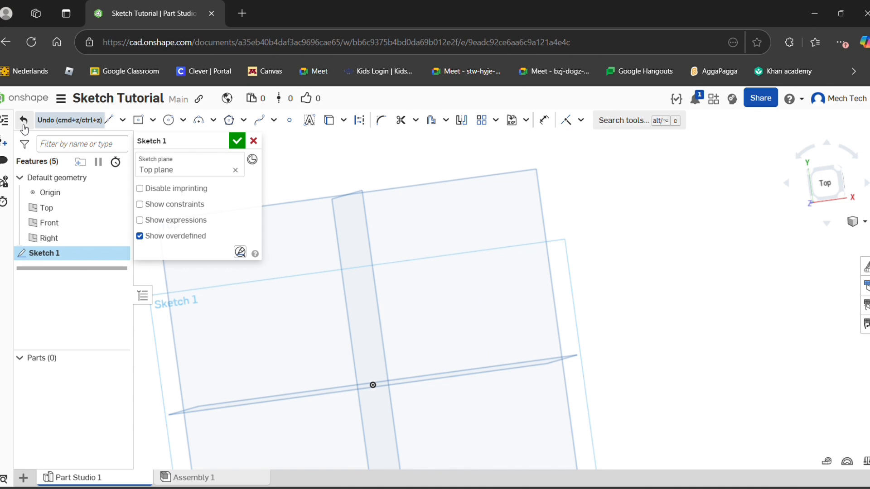
Draw a tilted aligned rectangle about 41 mm long and 35 mm wide, above and to the right of the origin
{"action": "left_click", "coordinate": [153, 120]}
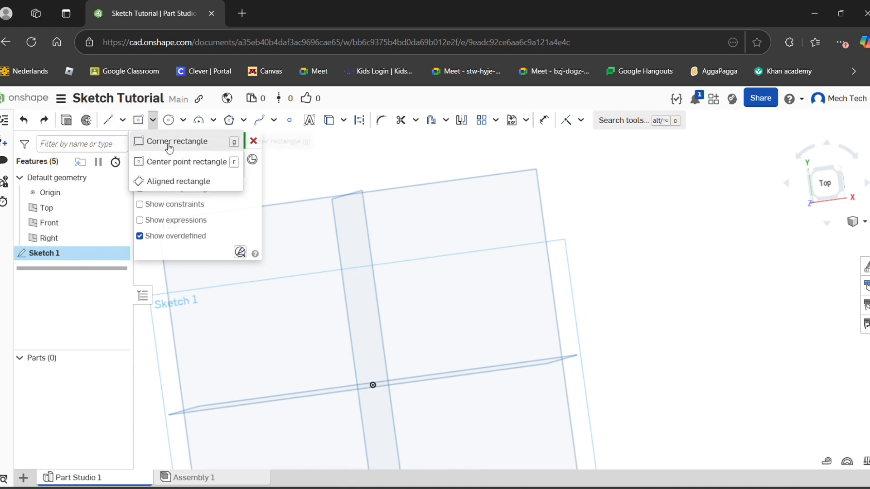
{"action": "left_click", "coordinate": [172, 179]}
{"action": "mouse_move", "coordinate": [259, 219]}
{"action": "right_mouse_down"}
{"action": "mouse_move", "coordinate": [350, 355]}
{"action": "mouse_move", "coordinate": [359, 346]}
{"action": "mouse_move", "coordinate": [360, 370]}
{"action": "right_mouse_up"}
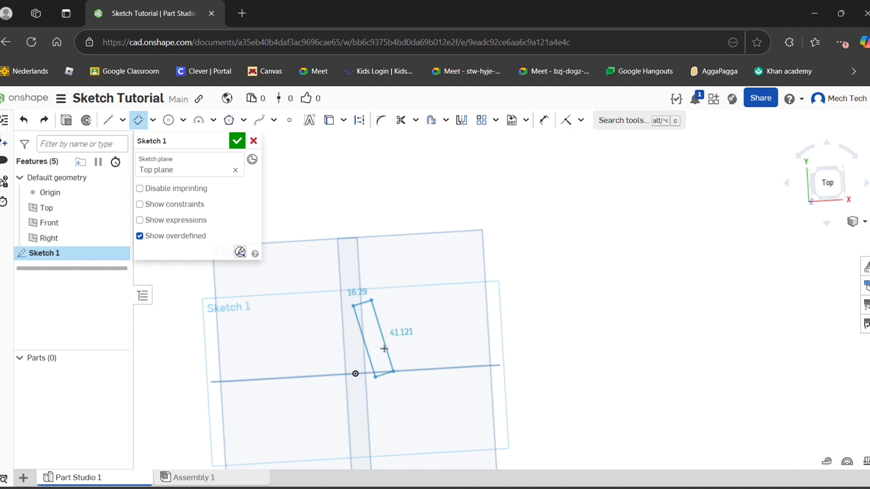
{"action": "left_click", "coordinate": [440, 309]}
{"action": "scroll", "coordinate": [353, 349], "scroll_direction": "up", "scroll_amount": 3}
{"action": "scroll", "coordinate": [326, 337], "scroll_direction": "up", "scroll_amount": 2}
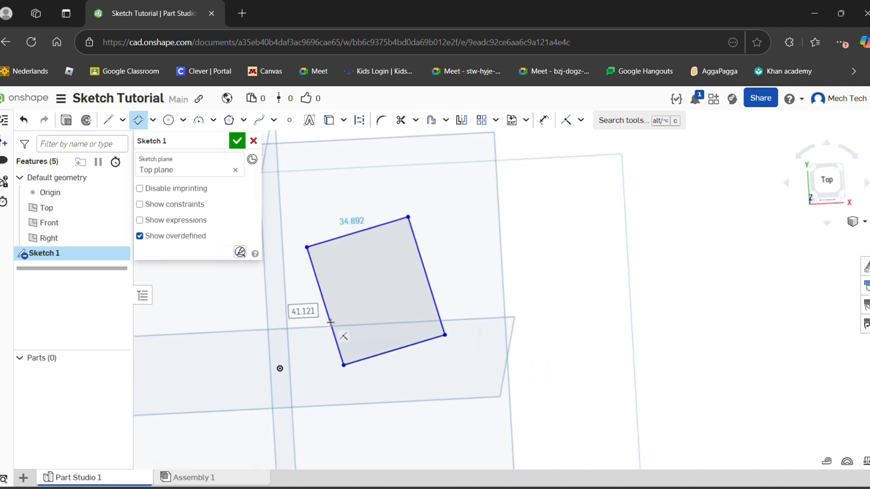
Dimension the aligned rectangle's long right edge as 40 mm
{"action": "left_click", "coordinate": [543, 121]}
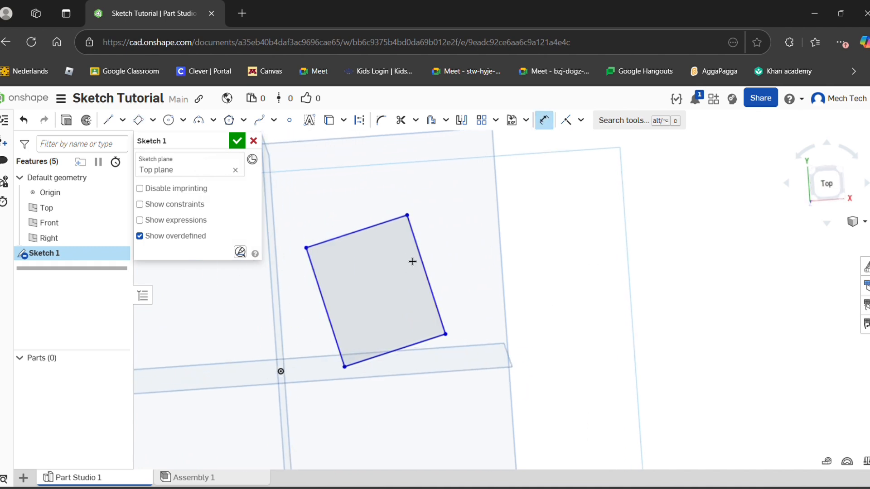
{"action": "left_click", "coordinate": [436, 251]}
{"action": "left_click", "coordinate": [464, 236]}
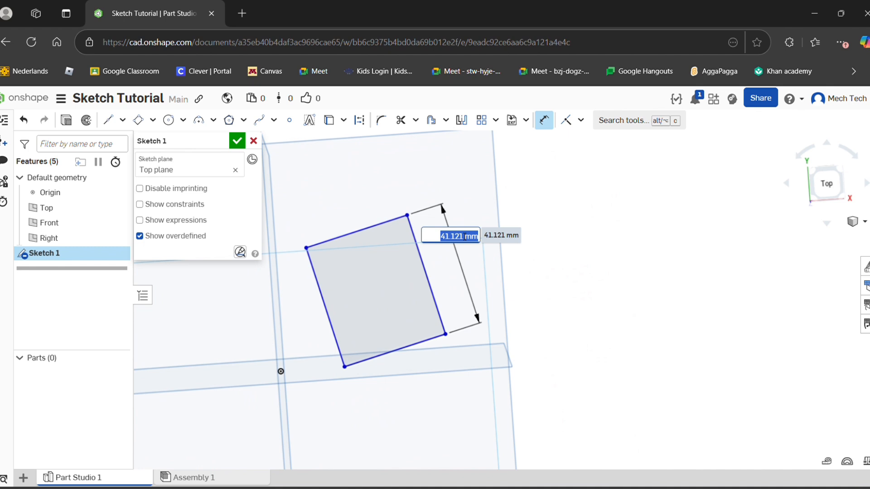
{"action": "type", "text": "40"}
{"action": "key", "text": "Return"}
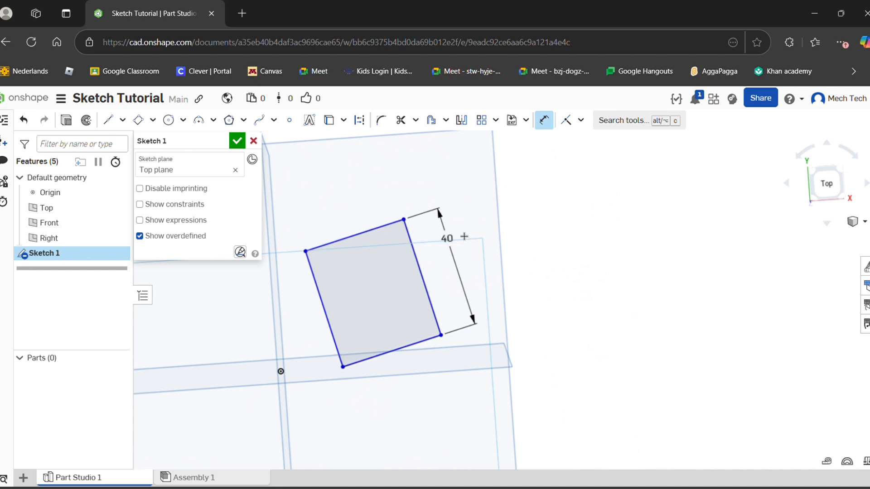
Dimension the aligned rectangle's upper edge as 20 mm
{"action": "left_click", "coordinate": [372, 229]}
{"action": "left_click", "coordinate": [364, 213]}
{"action": "type", "text": "20"}
{"action": "key", "text": "Return"}
Dimension the angle between the rectangle's lower edge and the Front plane as 0 degrees
{"action": "mouse_move", "coordinate": [385, 323]}
{"action": "right_mouse_down"}
{"action": "mouse_move", "coordinate": [307, 285]}
{"action": "mouse_move", "coordinate": [293, 302]}
{"action": "mouse_move", "coordinate": [315, 299]}
{"action": "mouse_move", "coordinate": [306, 305]}
{"action": "mouse_move", "coordinate": [310, 330]}
{"action": "mouse_move", "coordinate": [452, 324]}
{"action": "mouse_move", "coordinate": [369, 353]}
{"action": "mouse_move", "coordinate": [337, 292]}
{"action": "mouse_move", "coordinate": [374, 293]}
{"action": "mouse_move", "coordinate": [316, 305]}
{"action": "mouse_move", "coordinate": [378, 315]}
{"action": "mouse_move", "coordinate": [359, 324]}
{"action": "mouse_move", "coordinate": [399, 314]}
{"action": "mouse_move", "coordinate": [355, 305]}
{"action": "mouse_move", "coordinate": [352, 291]}
{"action": "mouse_move", "coordinate": [399, 307]}
{"action": "right_mouse_up"}
{"action": "key", "text": "n"}
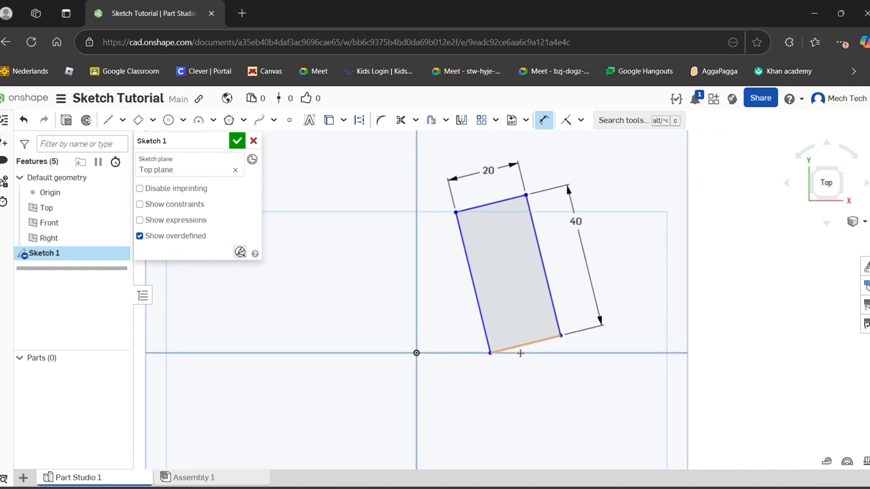
{"action": "left_click", "coordinate": [522, 351]}
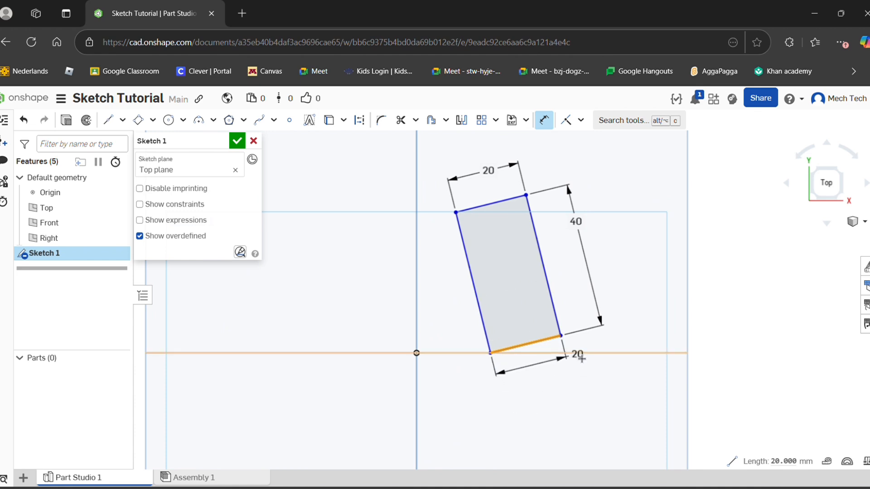
{"action": "left_click", "coordinate": [581, 356]}
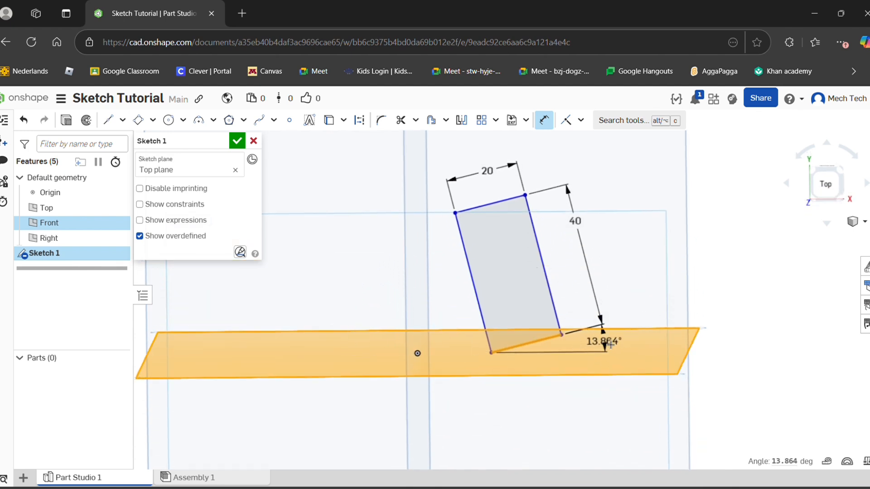
{"action": "left_click", "coordinate": [609, 345]}
{"action": "type", "text": "0"}
{"action": "key", "text": "Return"}
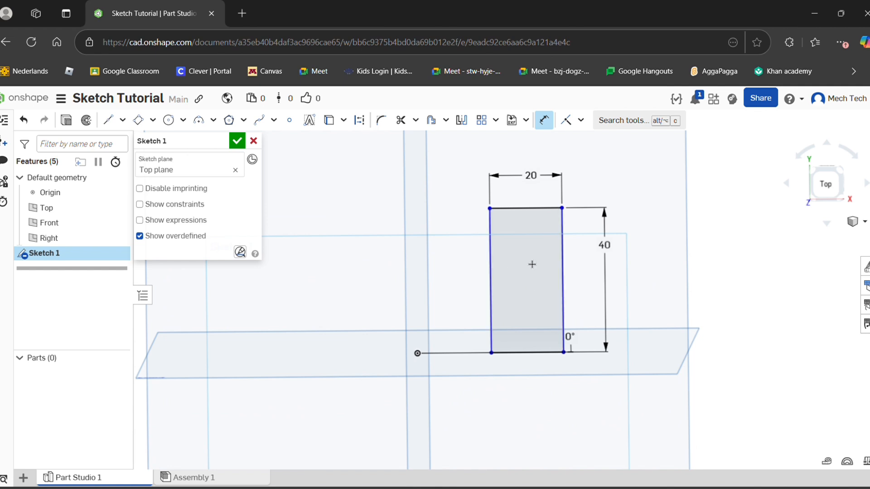
Dimension the horizontal distance between the origin and the rectangle's left edge as 10 mm
{"action": "right_click_drag", "start_coordinate": [483, 316], "coordinate": [432, 313]}
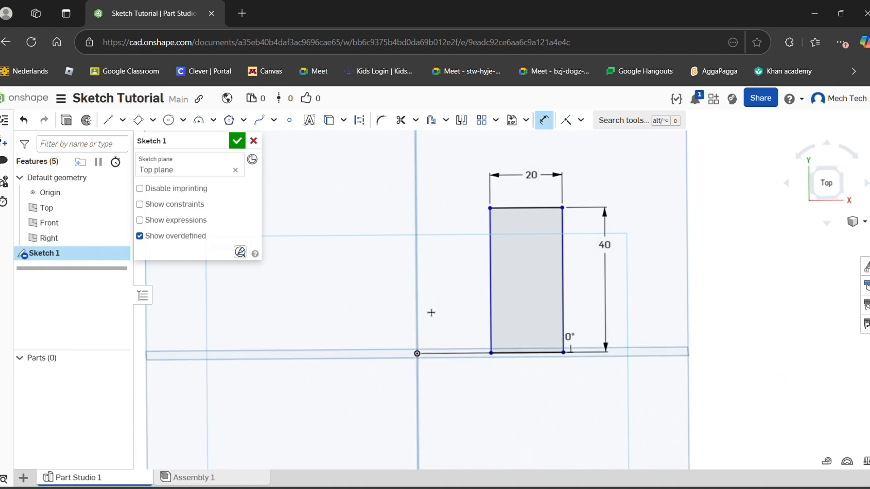
{"action": "left_click", "coordinate": [417, 354]}
{"action": "left_click", "coordinate": [496, 316]}
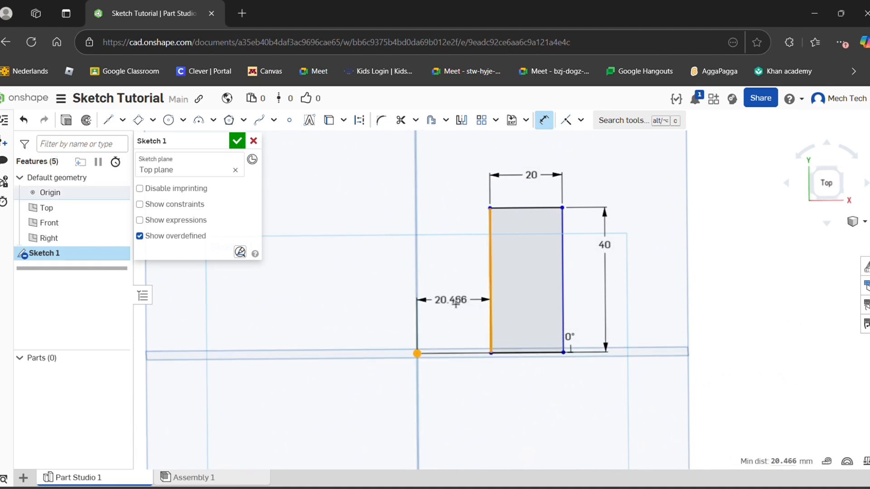
{"action": "left_click", "coordinate": [455, 303]}
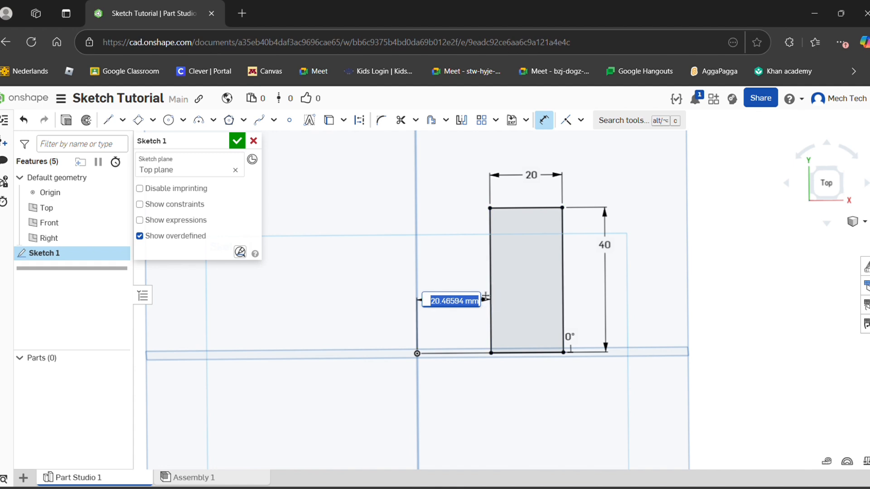
{"action": "type", "text": "10"}
{"action": "key", "text": "Return"}
{"action": "scroll", "coordinate": [487, 318], "scroll_direction": "down", "scroll_amount": 2}
{"action": "right_click_drag", "start_coordinate": [525, 312], "coordinate": [495, 322]}
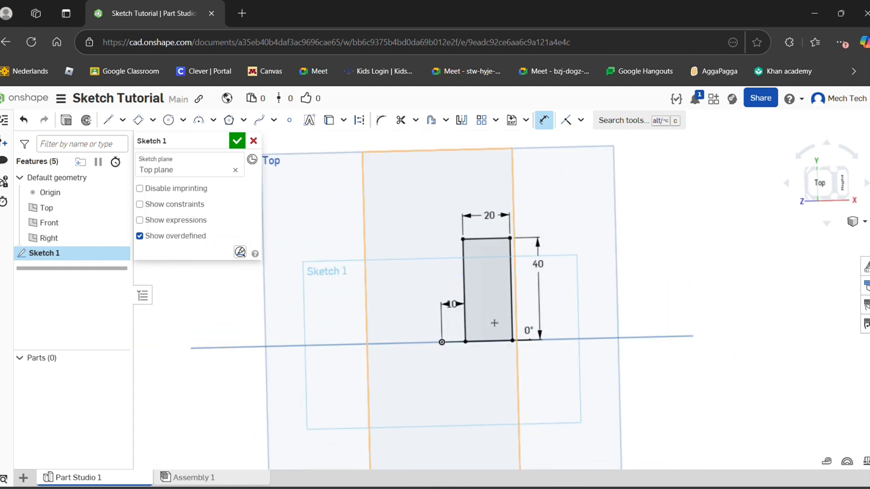
{"action": "left_click", "coordinate": [544, 123]}
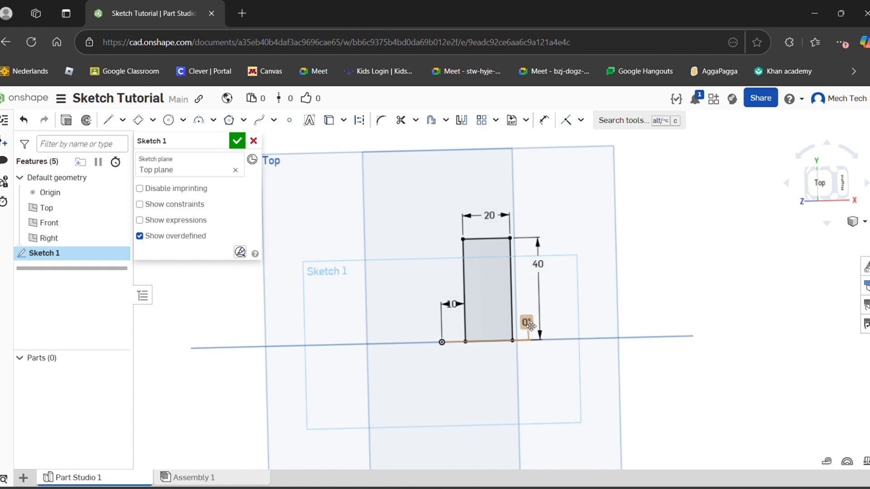
Undo the aligned rectangle together with all of its dimensions
{"action": "left_click", "coordinate": [26, 120]}
{"action": "left_click", "coordinate": [25, 120]}
{"action": "left_click", "coordinate": [26, 121]}
{"action": "left_click", "coordinate": [26, 121]}
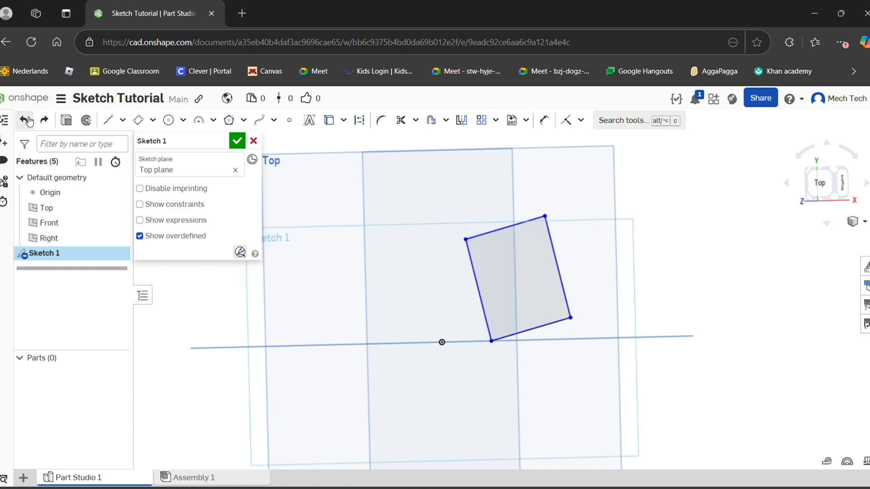
{"action": "left_click", "coordinate": [26, 120]}
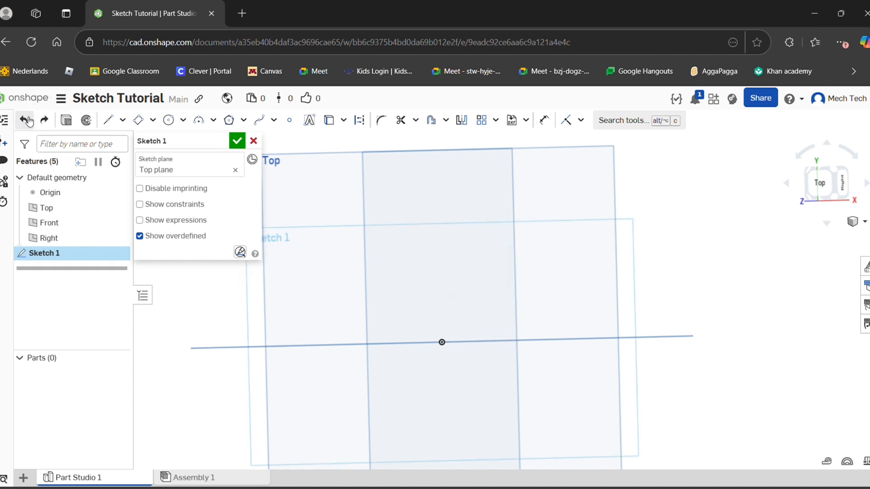
Draw a center point circle about 30 mm in diameter, above and to the right of the origin
{"action": "left_click", "coordinate": [169, 121]}
{"action": "right_click_drag", "start_coordinate": [466, 219], "coordinate": [520, 254]}
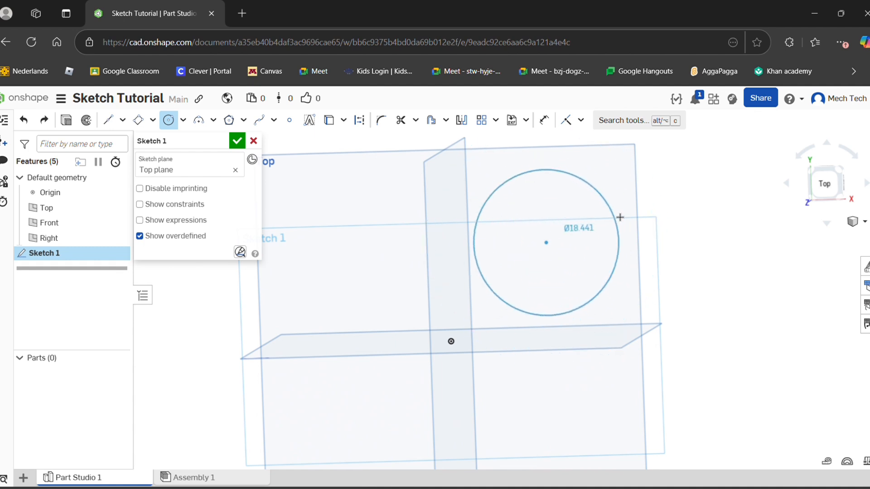
{"action": "left_click", "coordinate": [585, 239]}
Dimension the circle's diameter as 30 mm
{"action": "left_click", "coordinate": [544, 120]}
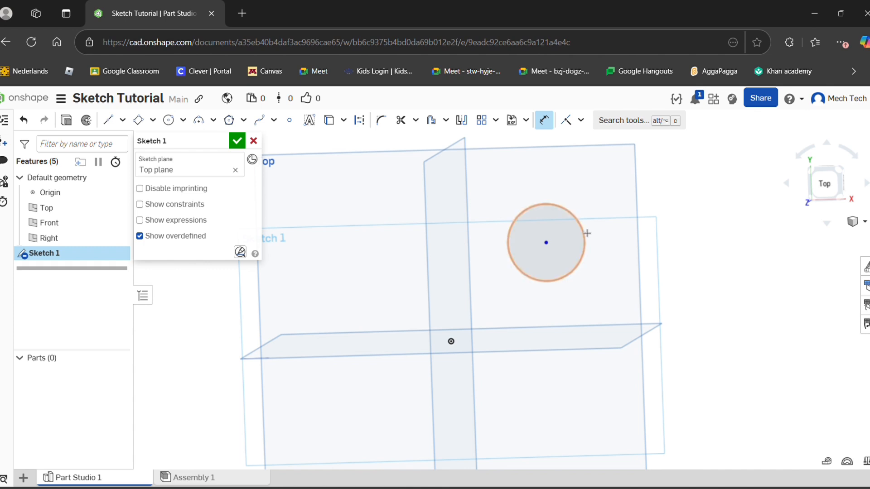
{"action": "left_click", "coordinate": [586, 233]}
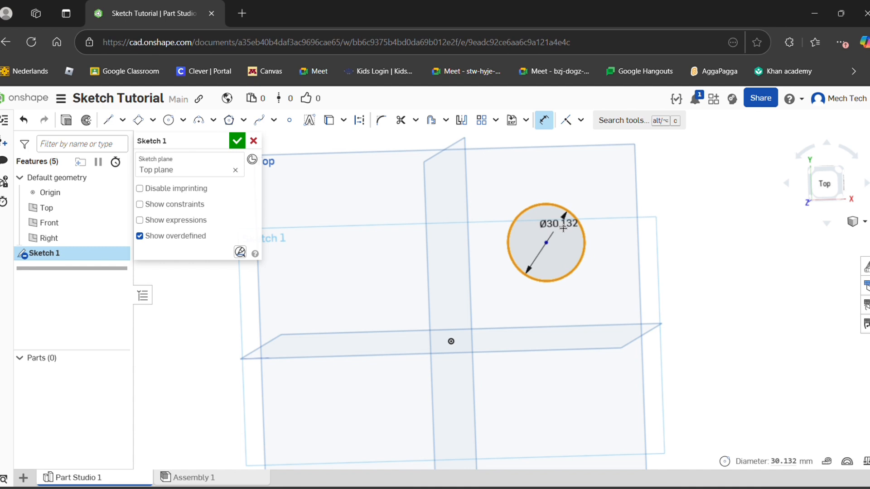
{"action": "left_click", "coordinate": [563, 228]}
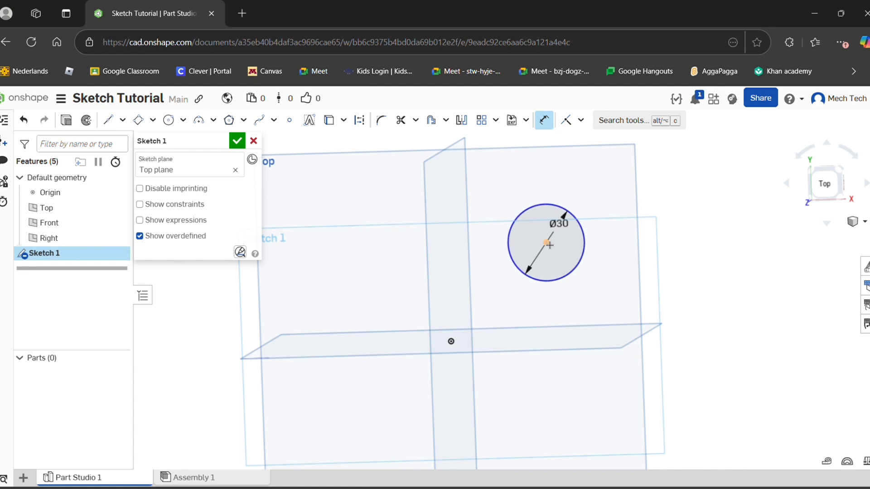
Dimension the horizontal distance between the origin and the circle's center as 40 mm
{"action": "right_click_drag", "start_coordinate": [550, 246], "coordinate": [509, 323]}
{"action": "scroll", "coordinate": [505, 320], "scroll_direction": "down", "scroll_amount": 3}
{"action": "scroll", "coordinate": [510, 305], "scroll_direction": "up", "scroll_amount": 3}
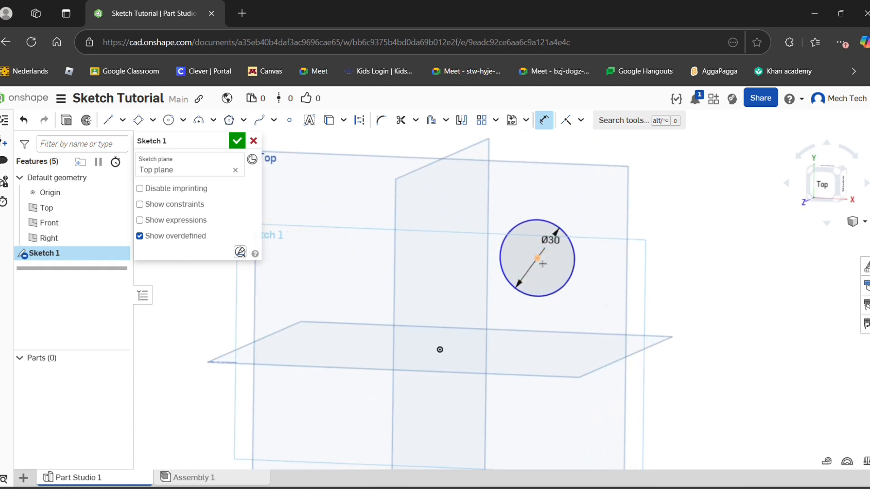
{"action": "key", "text": "d"}
{"action": "left_click", "coordinate": [441, 352]}
{"action": "right_click_drag", "start_coordinate": [536, 371], "coordinate": [524, 356]}
{"action": "left_click_drag", "start_coordinate": [496, 372], "coordinate": [487, 407]}
{"action": "right_click_drag", "start_coordinate": [488, 408], "coordinate": [513, 389]}
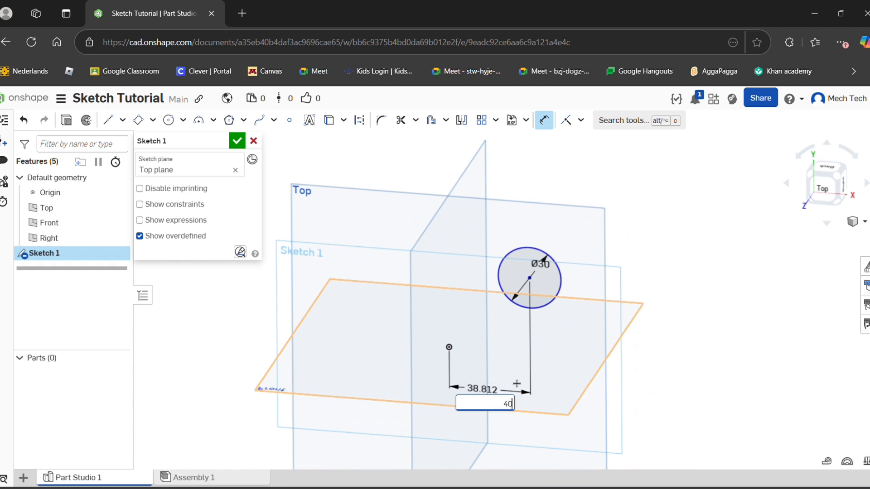
{"action": "key", "text": "Return"}
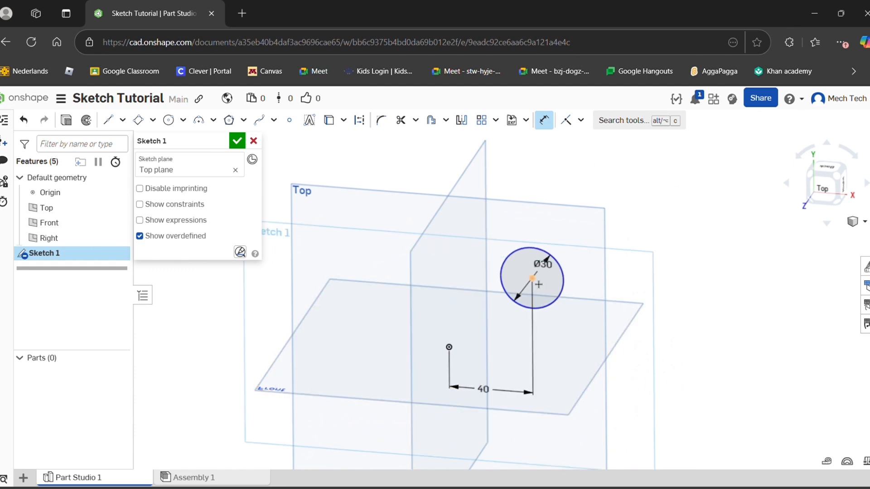
Dimension the vertical distance between the origin and the circle's center as 40 mm
{"action": "key", "text": "d"}
{"action": "left_click", "coordinate": [452, 352]}
{"action": "right_click_drag", "start_coordinate": [446, 346], "coordinate": [461, 335]}
{"action": "left_click", "coordinate": [449, 296]}
{"action": "type", "text": "40"}
{"action": "key", "text": "Return"}
{"action": "mouse_move", "coordinate": [516, 276]}
{"action": "right_mouse_down"}
{"action": "mouse_move", "coordinate": [572, 284]}
{"action": "mouse_move", "coordinate": [522, 254]}
{"action": "mouse_move", "coordinate": [483, 249]}
{"action": "right_mouse_up"}
Undo the center point circle together with all of its dimensions
{"action": "left_click", "coordinate": [27, 120]}
{"action": "left_click", "coordinate": [27, 120]}
{"action": "left_click", "coordinate": [27, 120]}
{"action": "left_click", "coordinate": [28, 121]}
{"action": "left_click", "coordinate": [28, 123]}
{"action": "left_click", "coordinate": [29, 123]}
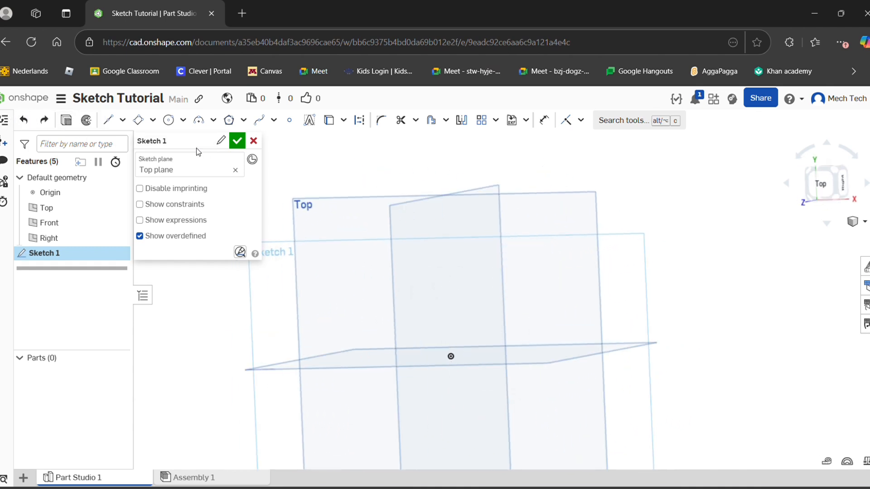
Draw a 3 point circle about 41 mm in diameter, above and to the right of the origin
{"action": "left_click", "coordinate": [182, 120]}
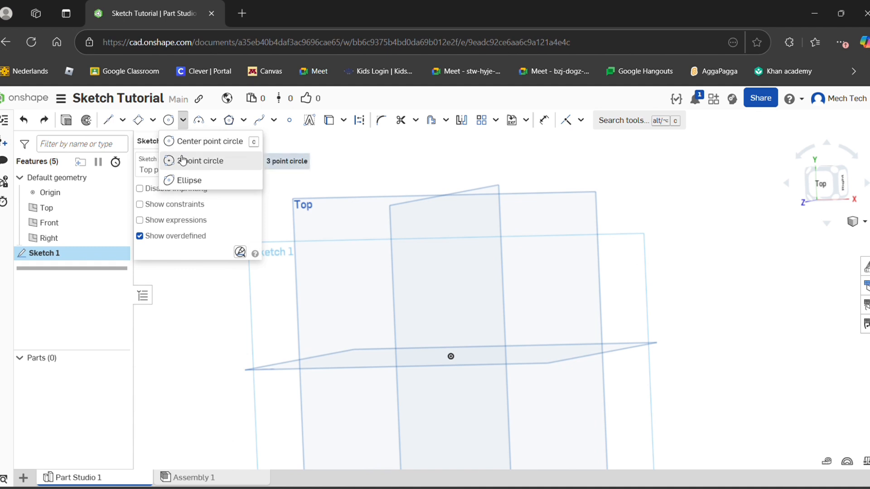
{"action": "left_click", "coordinate": [182, 159]}
{"action": "scroll", "coordinate": [471, 366], "scroll_direction": "up", "scroll_amount": 3}
{"action": "mouse_move", "coordinate": [468, 365]}
{"action": "right_mouse_down"}
{"action": "mouse_move", "coordinate": [483, 360]}
{"action": "mouse_move", "coordinate": [477, 365]}
{"action": "right_mouse_up"}
{"action": "scroll", "coordinate": [483, 359], "scroll_direction": "down", "scroll_amount": 3}
{"action": "middle_click_drag", "start_coordinate": [532, 299], "coordinate": [425, 328]}
{"action": "key", "text": "n"}
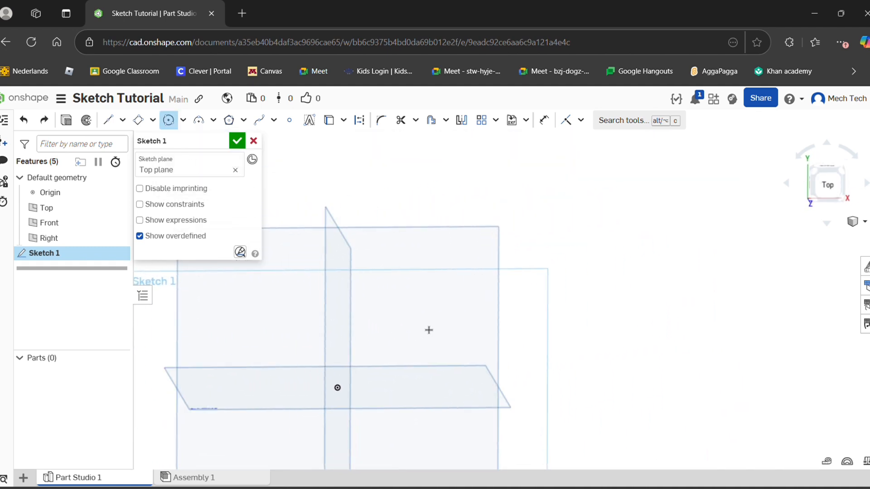
{"action": "mouse_move", "coordinate": [417, 326]}
{"action": "right_mouse_down"}
{"action": "mouse_move", "coordinate": [421, 336]}
{"action": "mouse_move", "coordinate": [437, 333]}
{"action": "right_mouse_up"}
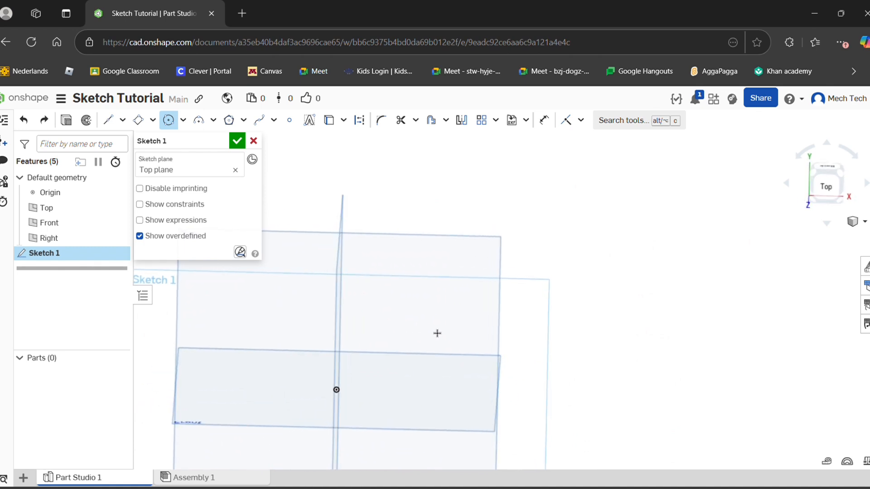
{"action": "left_click", "coordinate": [390, 310]}
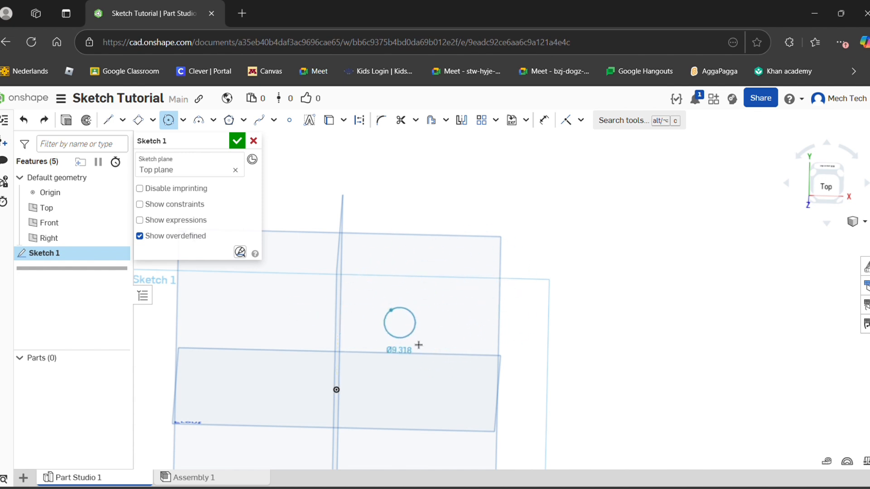
{"action": "left_click", "coordinate": [467, 302]}
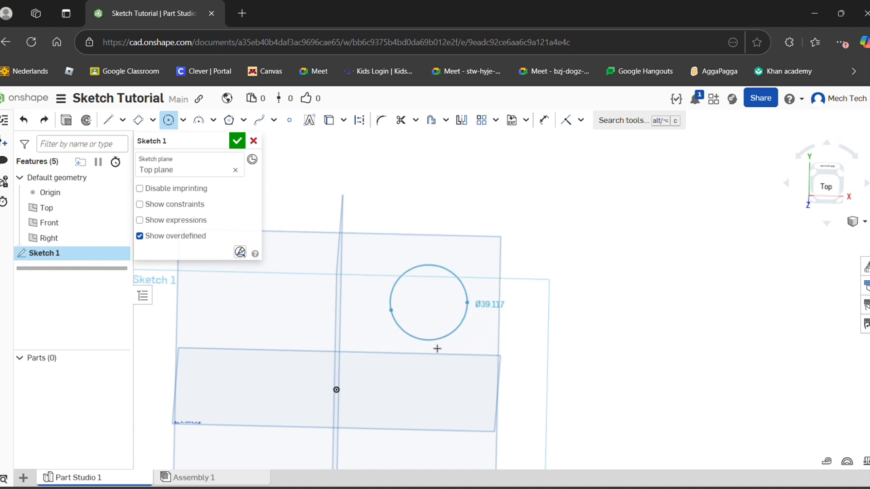
{"action": "left_click", "coordinate": [439, 375]}
{"action": "right_click_drag", "start_coordinate": [439, 375], "coordinate": [455, 273]}
Dimension the 3 point circle's diameter as 40 mm
{"action": "left_click", "coordinate": [544, 120]}
{"action": "scroll", "coordinate": [422, 331], "scroll_direction": "up", "scroll_amount": 5}
{"action": "scroll", "coordinate": [461, 315], "scroll_direction": "down", "scroll_amount": 3}
{"action": "right_click_drag", "start_coordinate": [443, 341], "coordinate": [464, 321]}
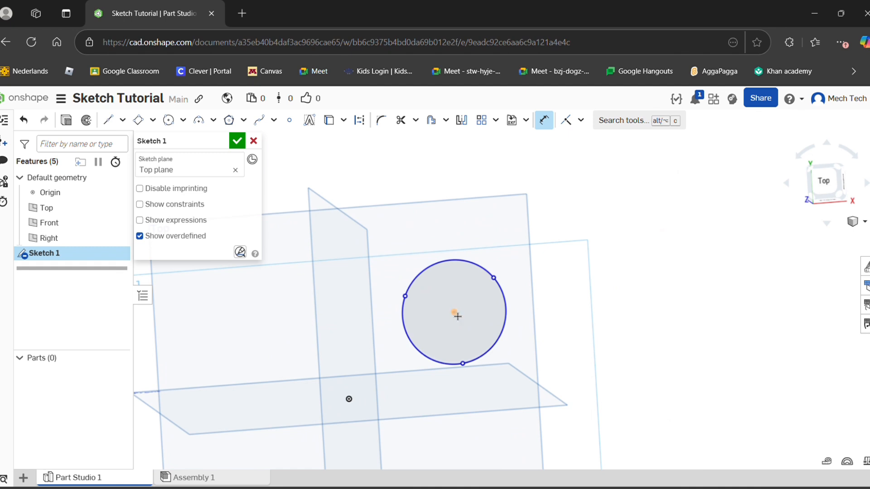
{"action": "right_click_drag", "start_coordinate": [406, 339], "coordinate": [426, 365]}
{"action": "left_click", "coordinate": [453, 261]}
{"action": "left_click", "coordinate": [443, 221]}
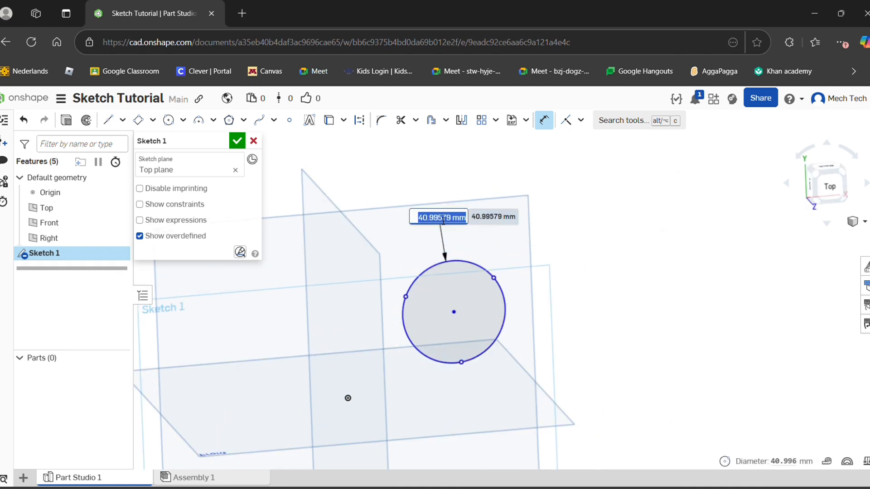
{"action": "type", "text": "40"}
{"action": "key", "text": "Return"}
Dimension the horizontal distance between the origin and the 3 point circle's center as 40 mm
{"action": "mouse_move", "coordinate": [453, 311]}
{"action": "right_mouse_down"}
{"action": "mouse_move", "coordinate": [444, 305]}
{"action": "mouse_move", "coordinate": [460, 321]}
{"action": "right_mouse_up"}
{"action": "key", "text": "d"}
{"action": "left_click", "coordinate": [348, 397]}
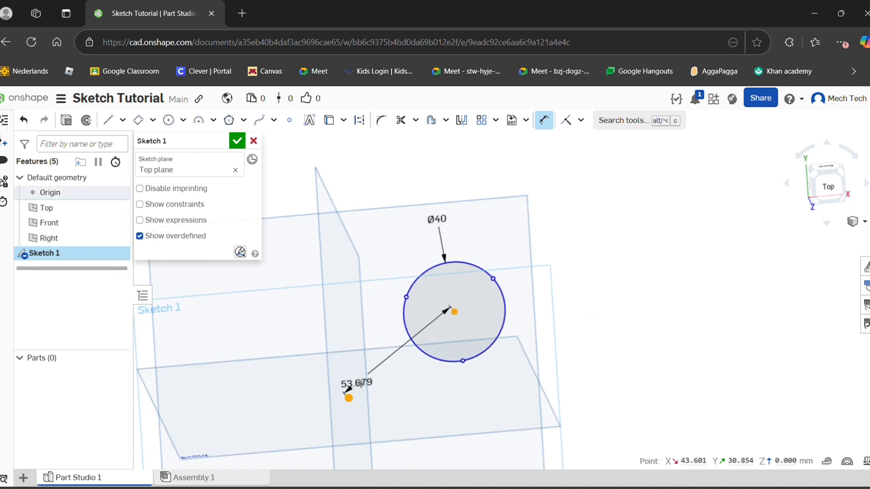
{"action": "right_click_drag", "start_coordinate": [356, 389], "coordinate": [378, 388]}
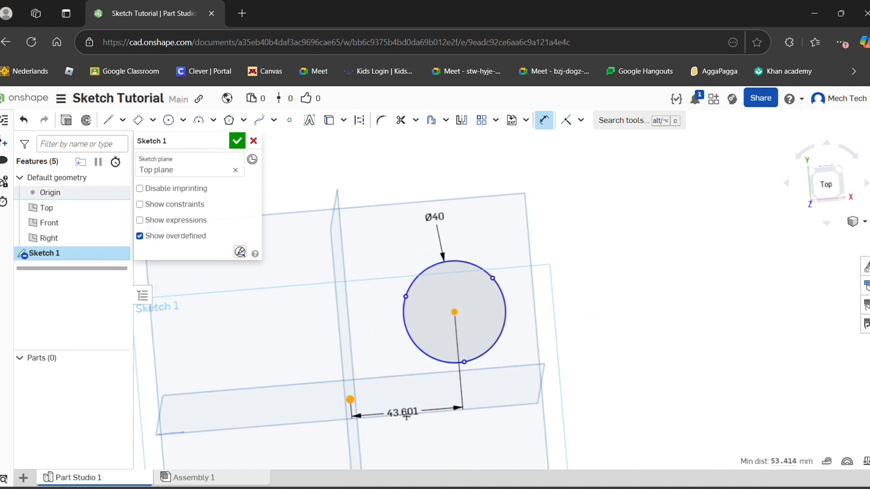
{"action": "left_click", "coordinate": [407, 416]}
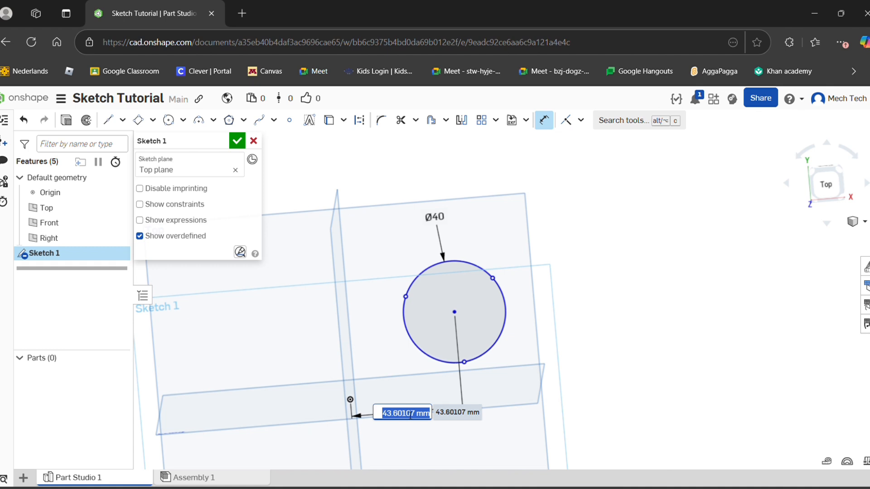
{"action": "type", "text": "40"}
{"action": "key", "text": "Return"}
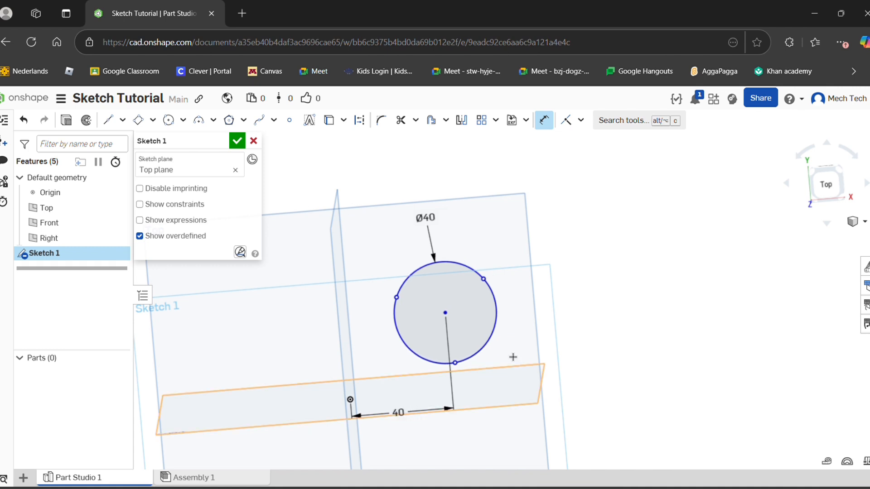
Dimension the vertical distance between the origin and the 3 point circle's center as 40 mm
{"action": "left_click", "coordinate": [449, 314]}
{"action": "left_click", "coordinate": [350, 399]}
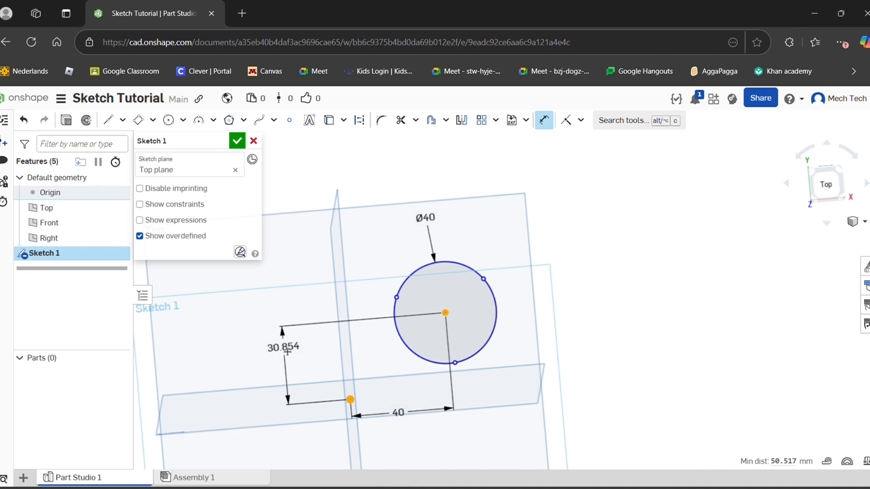
{"action": "left_click", "coordinate": [287, 351]}
{"action": "type", "text": "40"}
{"action": "key", "text": "Return"}
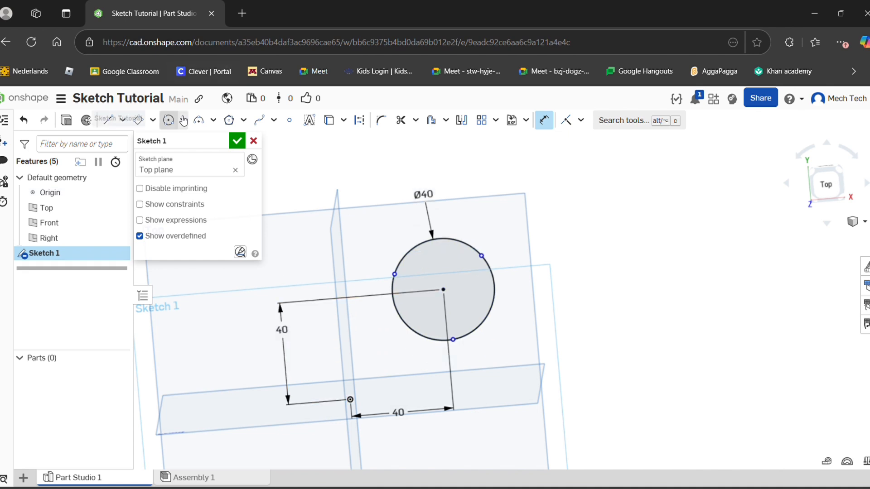
Dimension the horizontal distance between the origin and the circle's lowest defining point as 42 mm
{"action": "scroll", "coordinate": [474, 278], "scroll_direction": "up", "scroll_amount": 2}
{"action": "scroll", "coordinate": [474, 278], "scroll_direction": "up", "scroll_amount": 1}
{"action": "mouse_move", "coordinate": [474, 279]}
{"action": "right_mouse_down"}
{"action": "mouse_move", "coordinate": [394, 291]}
{"action": "mouse_move", "coordinate": [360, 249]}
{"action": "mouse_move", "coordinate": [412, 256]}
{"action": "mouse_move", "coordinate": [431, 291]}
{"action": "mouse_move", "coordinate": [376, 257]}
{"action": "right_mouse_up"}
{"action": "scroll", "coordinate": [413, 282], "scroll_direction": "down", "scroll_amount": 3}
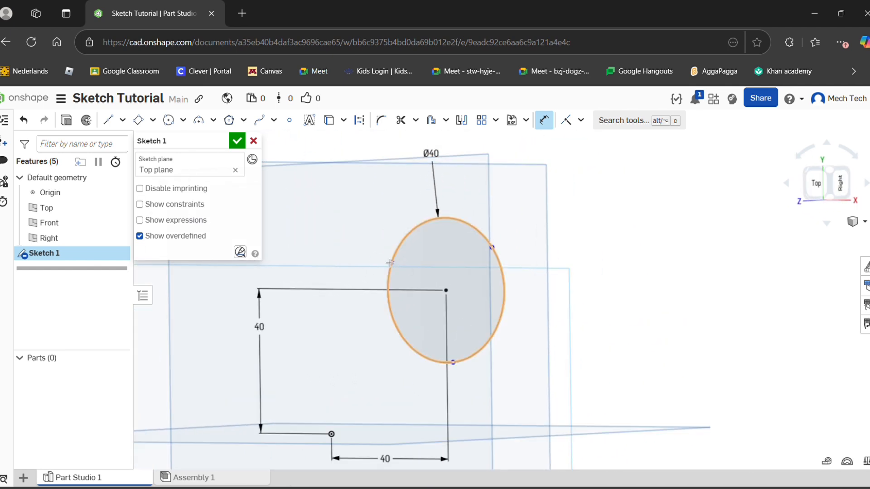
{"action": "mouse_move", "coordinate": [453, 362]}
{"action": "right_mouse_down"}
{"action": "mouse_move", "coordinate": [471, 360]}
{"action": "mouse_move", "coordinate": [458, 365]}
{"action": "right_mouse_up"}
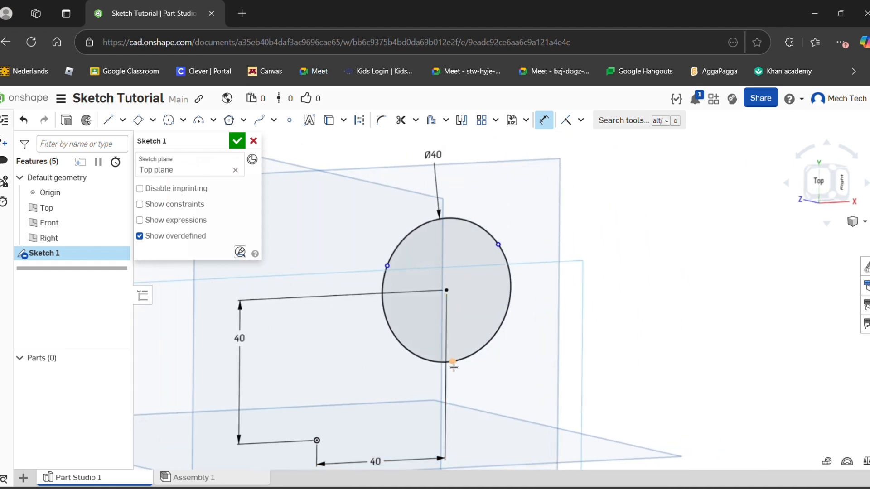
{"action": "left_click", "coordinate": [318, 441]}
{"action": "right_click_drag", "start_coordinate": [324, 442], "coordinate": [413, 414]}
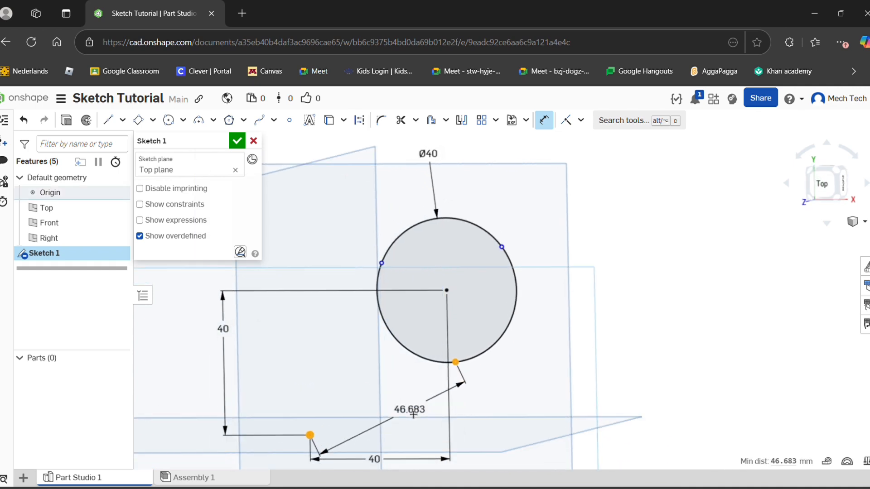
{"action": "left_click", "coordinate": [388, 442]}
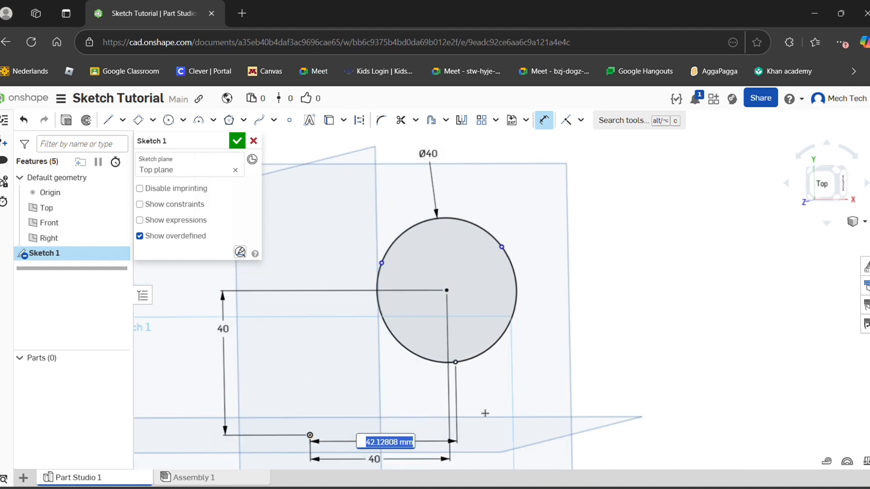
{"action": "type", "text": "42"}
{"action": "key", "text": "Return"}
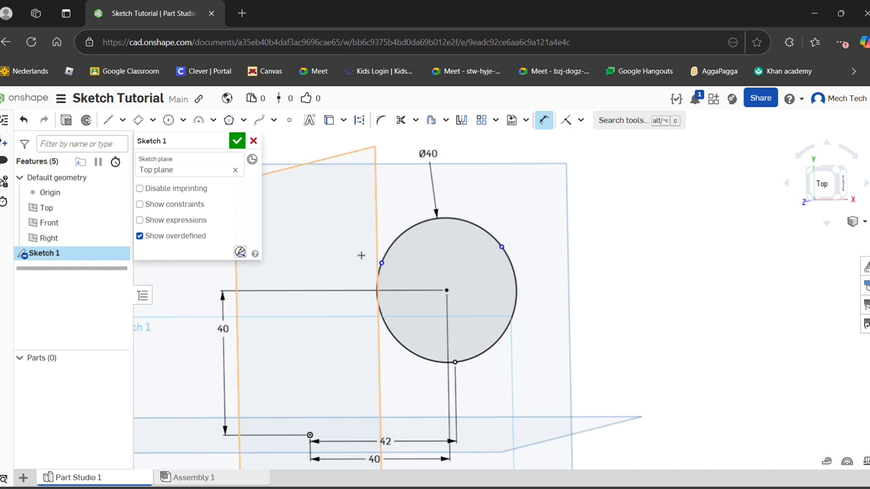
Dimension the vertical distance between the origin and the circle's left defining point as 50 mm
{"action": "left_click", "coordinate": [382, 263]}
{"action": "left_click", "coordinate": [310, 435]}
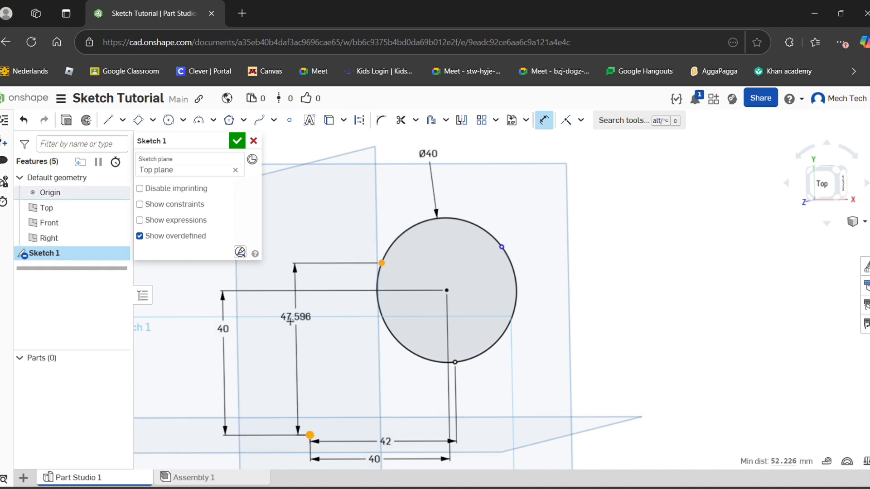
{"action": "left_click", "coordinate": [271, 330]}
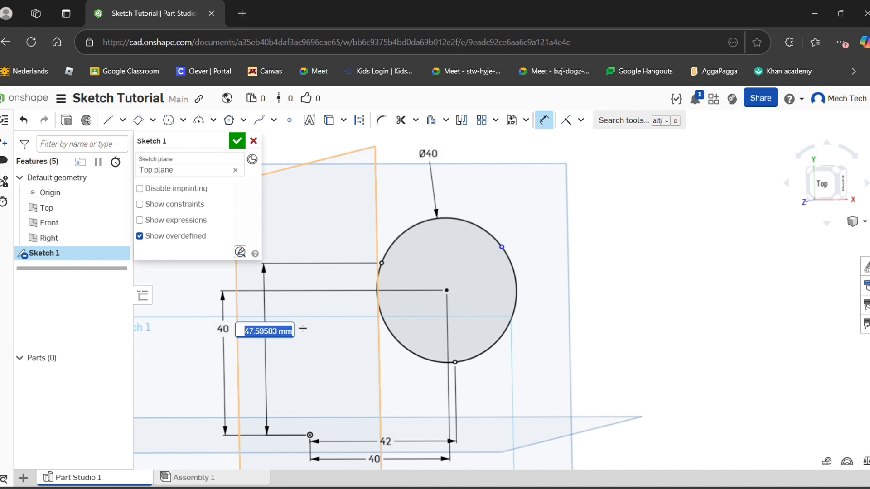
{"action": "type", "text": "50"}
{"action": "key", "text": "Return"}
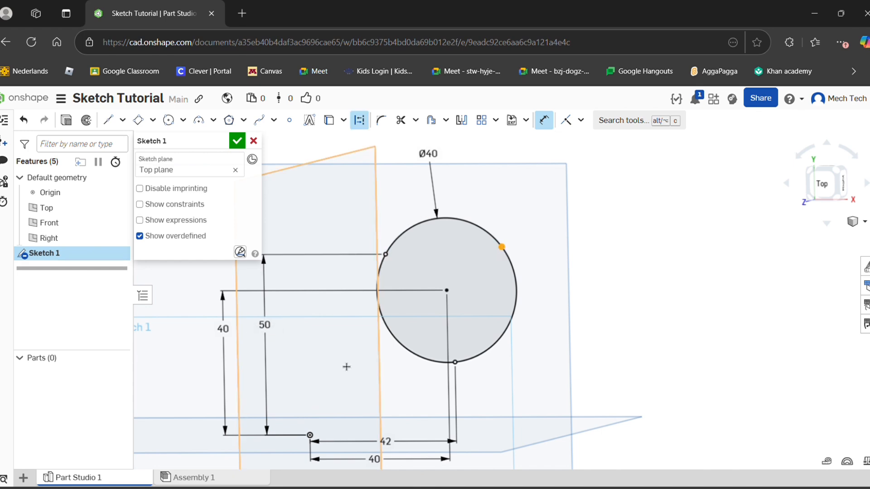
Dimension the vertical distance between the origin and the circle's upper-right defining point as 60 mm
{"action": "left_click", "coordinate": [310, 435]}
{"action": "left_click", "coordinate": [572, 320]}
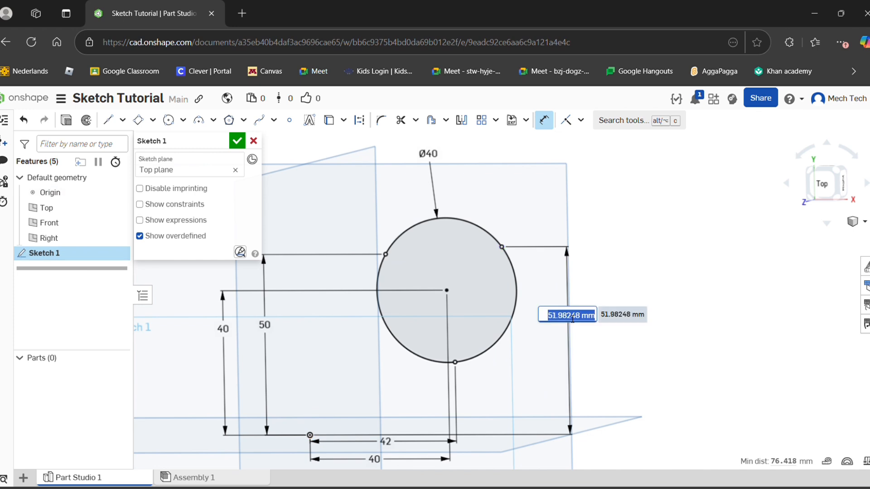
{"action": "type", "text": "60"}
{"action": "key", "text": "Return"}
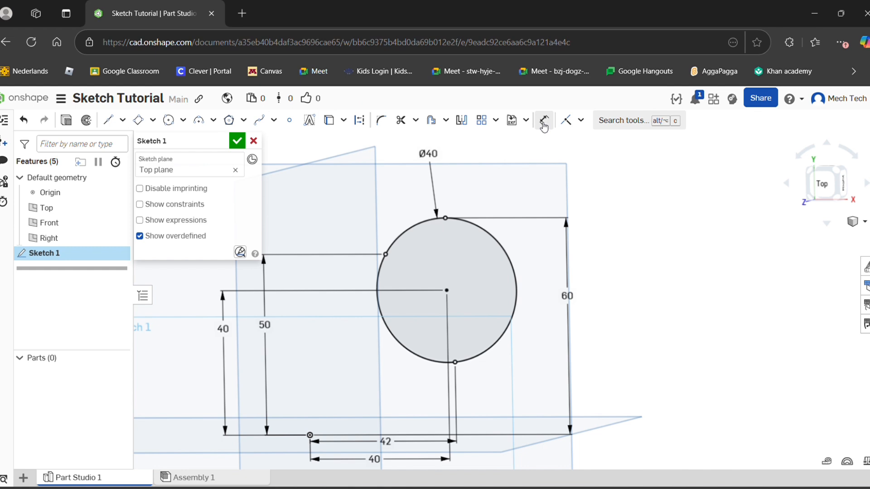
Undo the 3 point circle with all of its dimensions, and set the Top plane as the sketch plane again
{"action": "left_click", "coordinate": [30, 128]}
{"action": "left_click", "coordinate": [30, 129]}
{"action": "left_click", "coordinate": [29, 129]}
{"action": "left_click", "coordinate": [30, 129]}
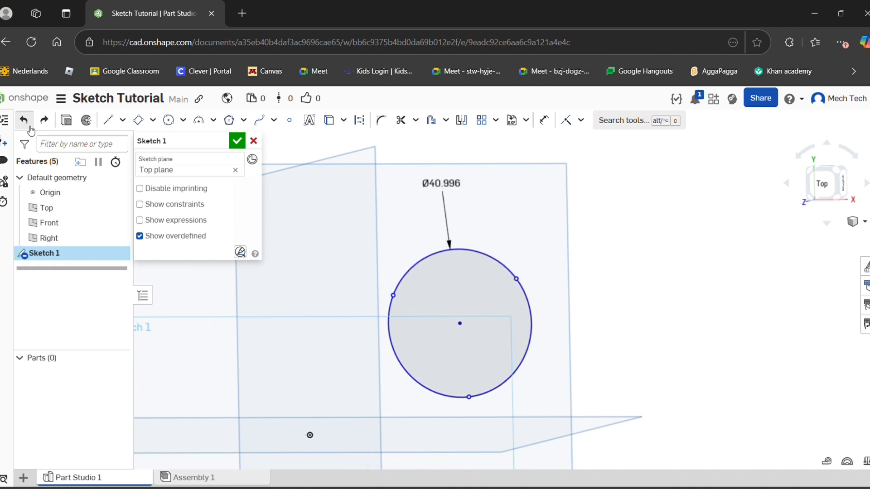
{"action": "left_click", "coordinate": [30, 129]}
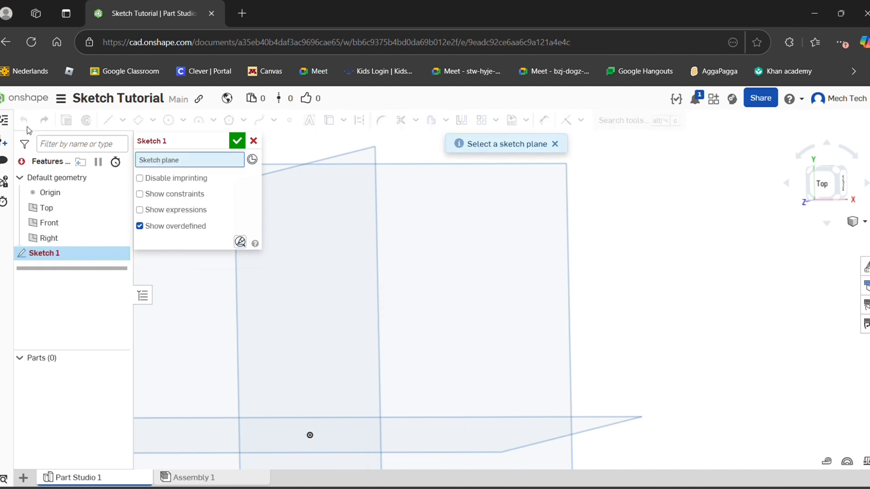
{"action": "left_click", "coordinate": [469, 217]}
Draw a tilted ellipse about 58 mm long and 17 mm wide, above and to the right of the origin
{"action": "left_click", "coordinate": [182, 120]}
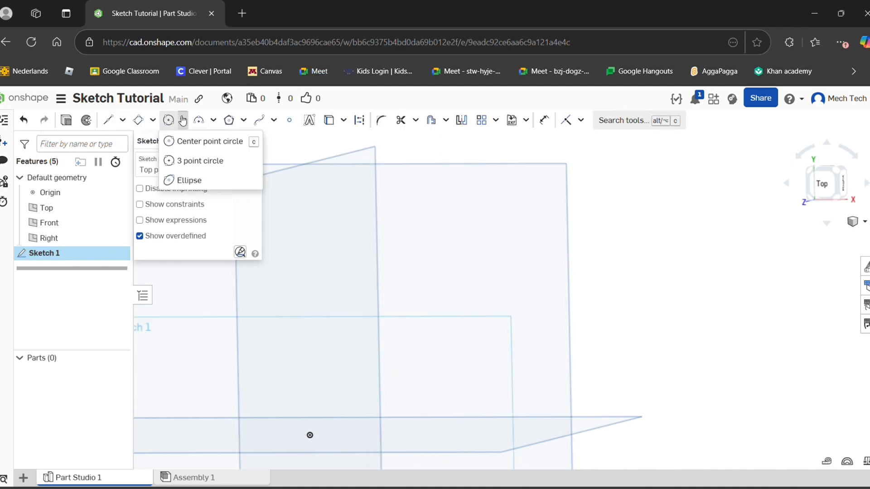
{"action": "left_click", "coordinate": [206, 179]}
{"action": "scroll", "coordinate": [435, 265], "scroll_direction": "down", "scroll_amount": 4}
{"action": "right_click_drag", "start_coordinate": [443, 273], "coordinate": [460, 271]}
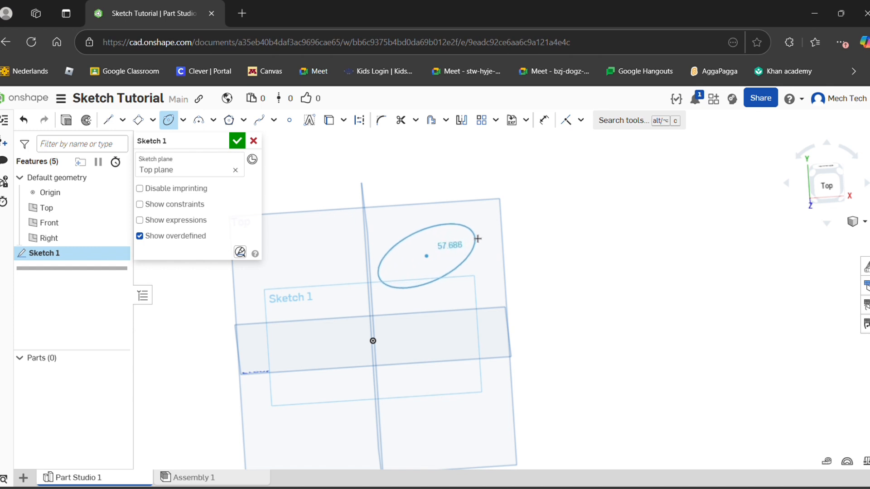
{"action": "left_click", "coordinate": [477, 239]}
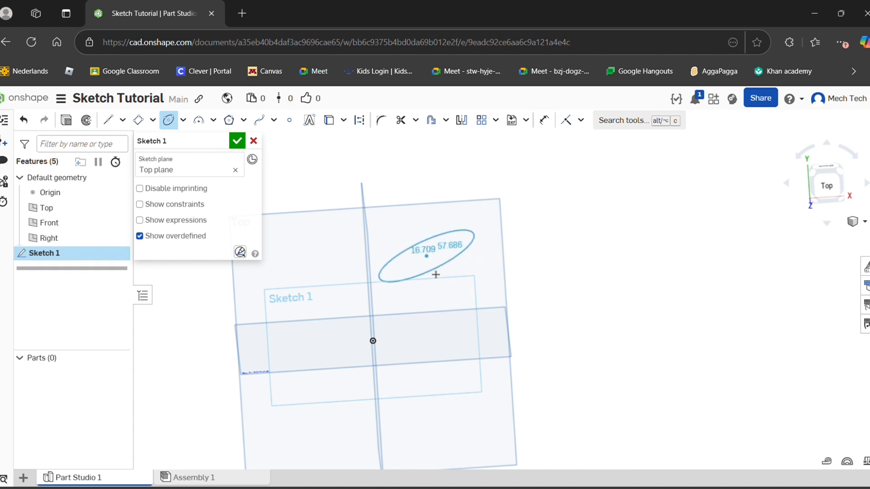
{"action": "left_click", "coordinate": [435, 274]}
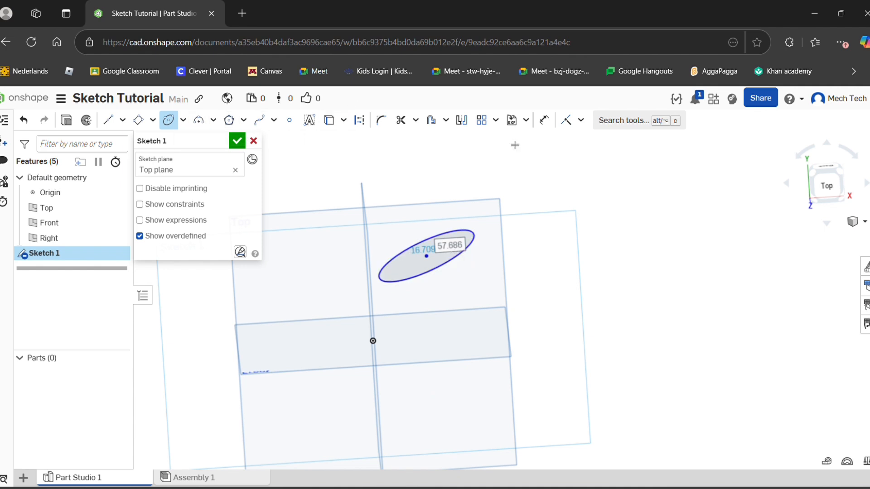
Dimension the ellipse's minor diameter as 20 mm
{"action": "left_click", "coordinate": [543, 127]}
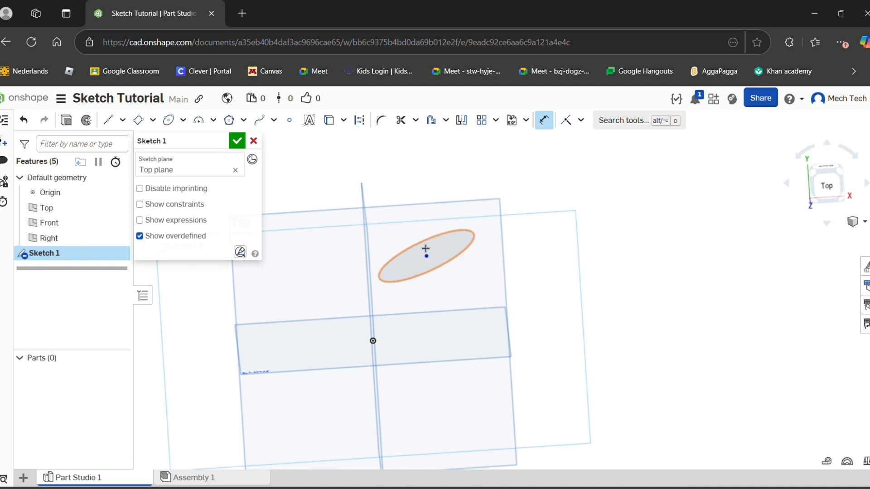
{"action": "left_click", "coordinate": [426, 249]}
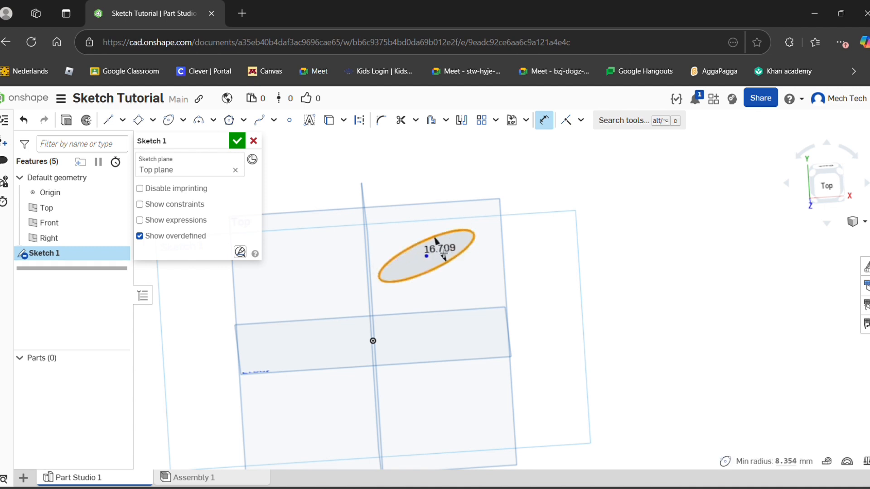
{"action": "left_click", "coordinate": [443, 253]}
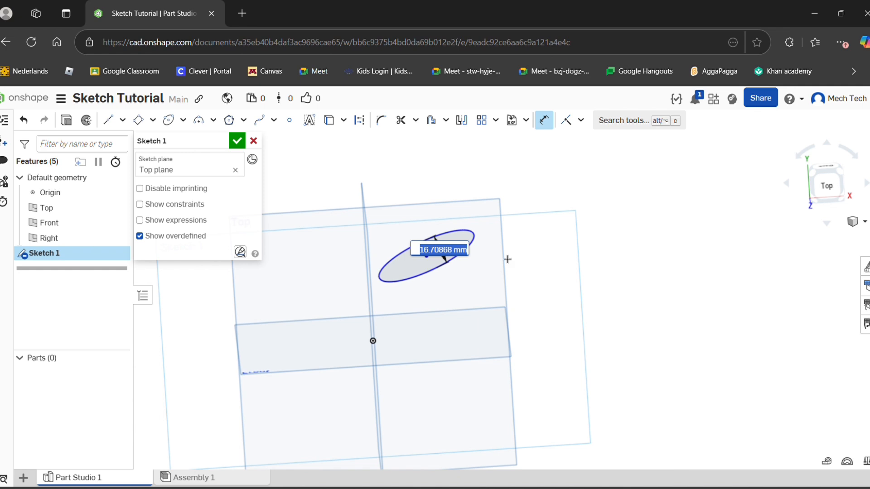
{"action": "type", "text": "20"}
{"action": "key", "text": "Return"}
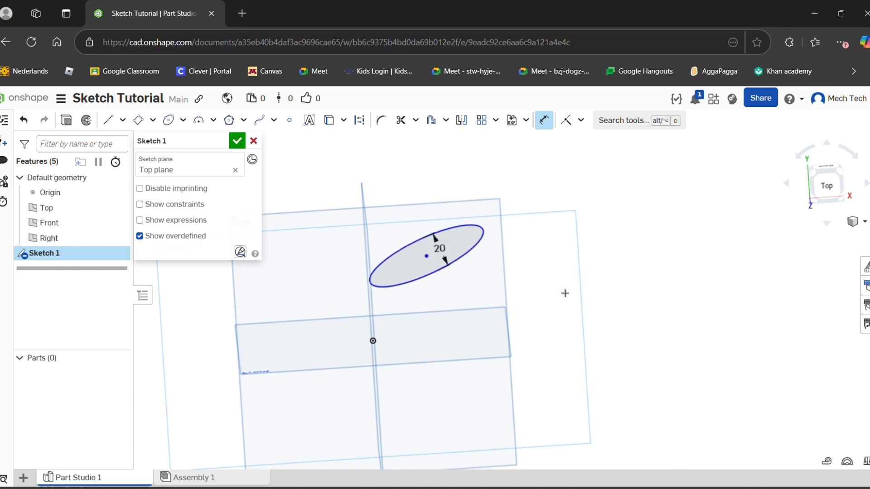
Dimension the ellipse's major diameter as 80 mm
{"action": "left_click", "coordinate": [480, 240]}
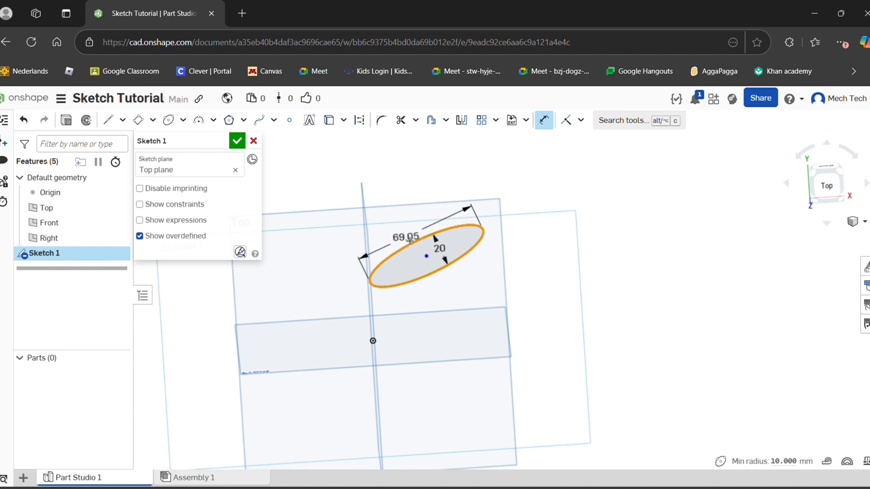
{"action": "left_click", "coordinate": [424, 243]}
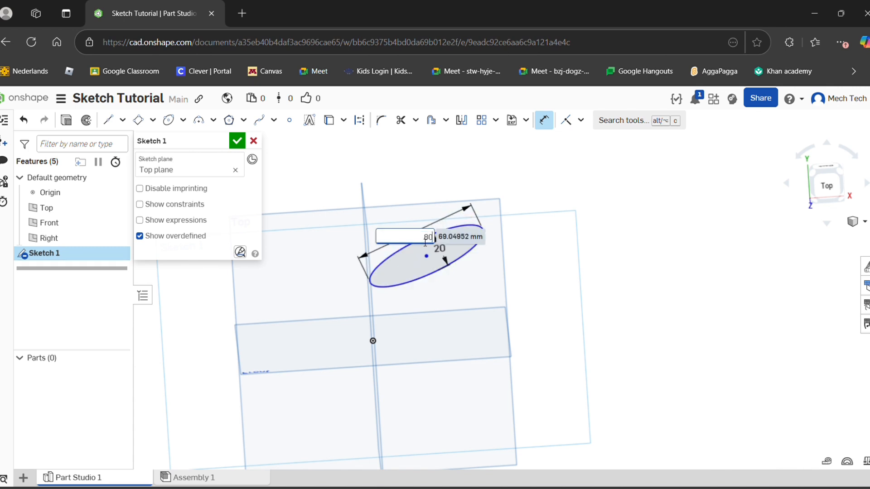
{"action": "key", "text": "Return"}
Dimension the horizontal distance between the origin and the ellipse's center point as 30 mm
{"action": "mouse_move", "coordinate": [421, 243]}
{"action": "right_mouse_down"}
{"action": "mouse_move", "coordinate": [436, 302]}
{"action": "mouse_move", "coordinate": [451, 286]}
{"action": "right_mouse_up"}
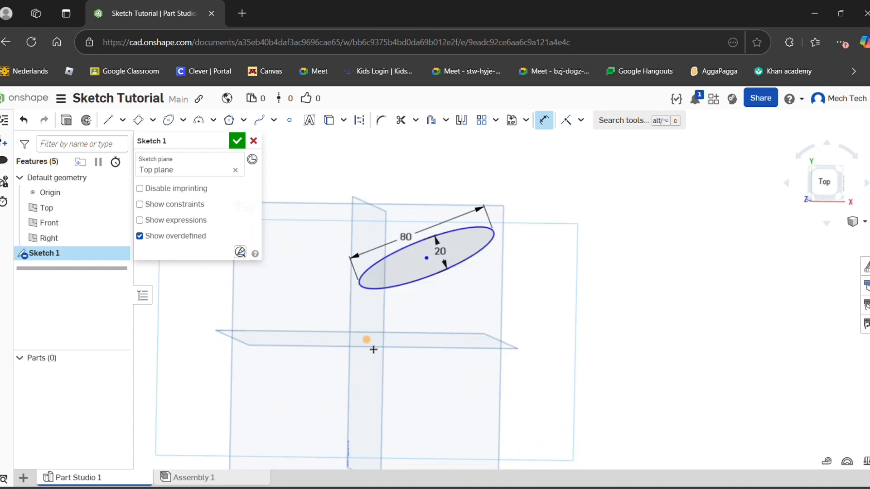
{"action": "left_click", "coordinate": [373, 349]}
{"action": "left_click", "coordinate": [428, 264]}
{"action": "right_click_drag", "start_coordinate": [427, 265], "coordinate": [398, 390]}
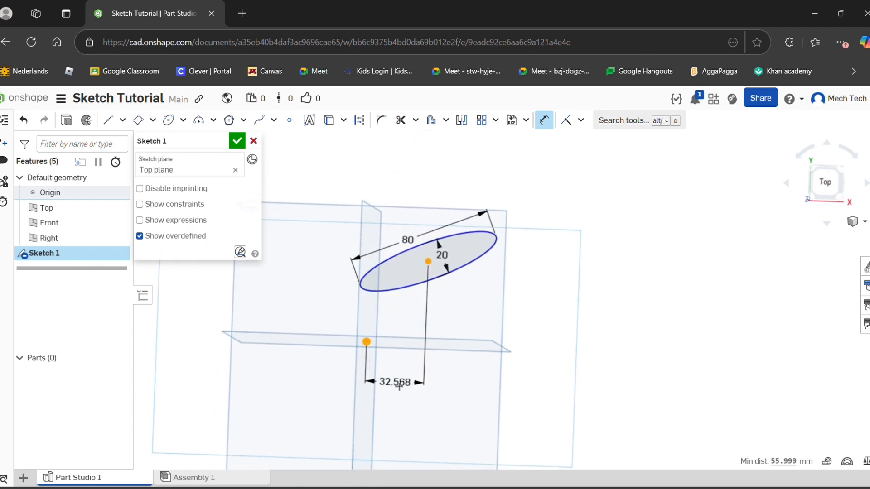
{"action": "double_click", "coordinate": [398, 383]}
{"action": "type", "text": "30"}
{"action": "key", "text": "Return"}
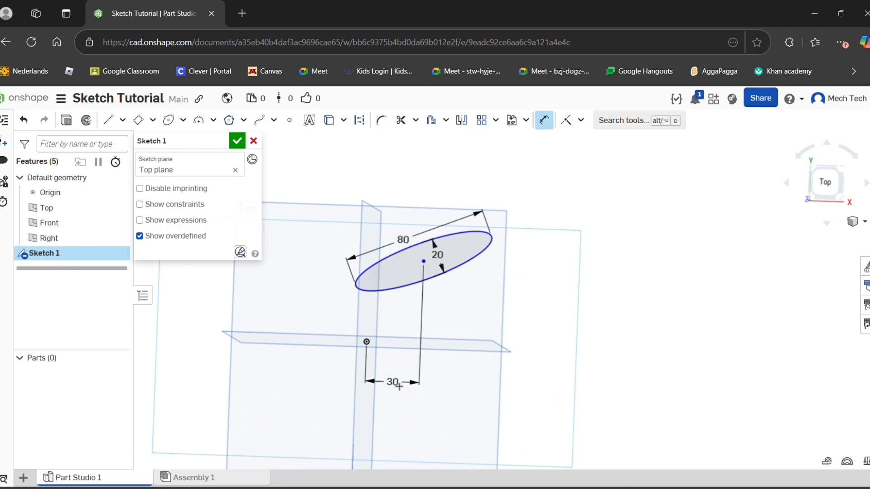
Dimension the vertical distance between the ellipse's center point and the origin as 10 mm
{"action": "left_click", "coordinate": [423, 261]}
{"action": "left_click", "coordinate": [367, 341]}
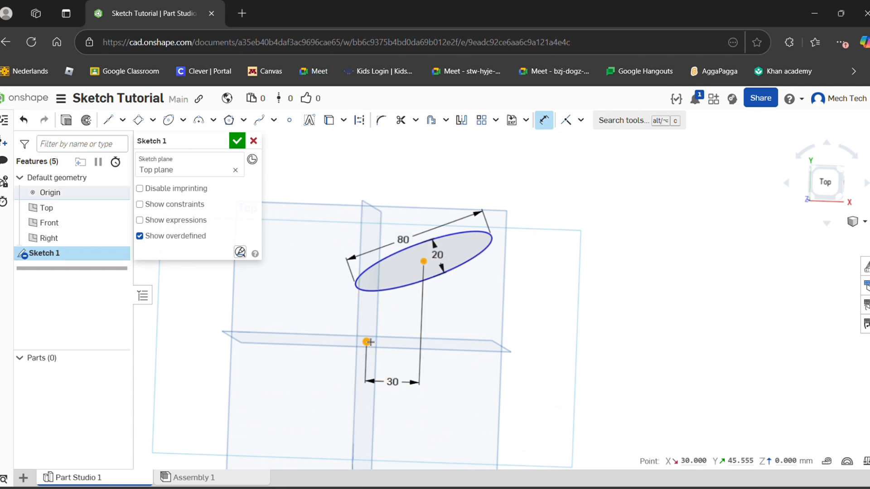
{"action": "left_click", "coordinate": [312, 304]}
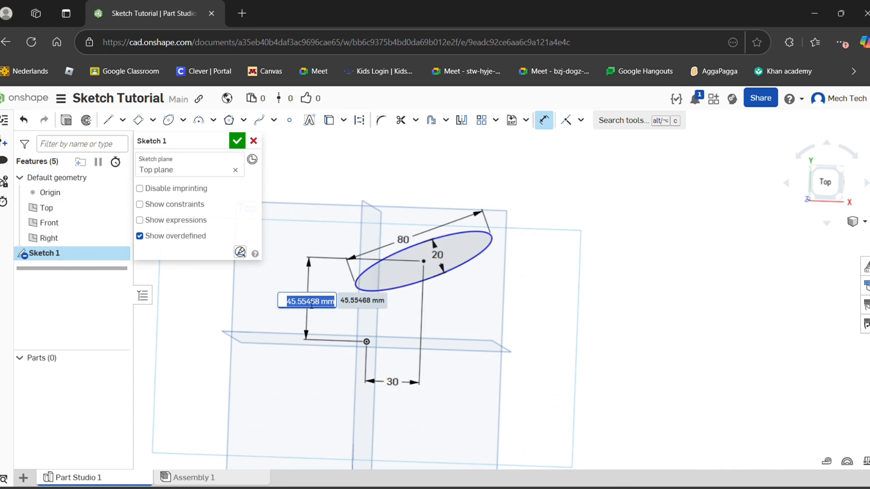
{"action": "type", "text": "10"}
{"action": "key", "text": "Return"}
Rotate the ellipse freely about its center point to a steeper tilt to test its remaining freedom of movement
{"action": "scroll", "coordinate": [394, 327], "scroll_direction": "up", "scroll_amount": 3}
{"action": "mouse_move", "coordinate": [398, 336]}
{"action": "right_mouse_down"}
{"action": "mouse_move", "coordinate": [393, 330]}
{"action": "mouse_move", "coordinate": [402, 337]}
{"action": "right_mouse_up"}
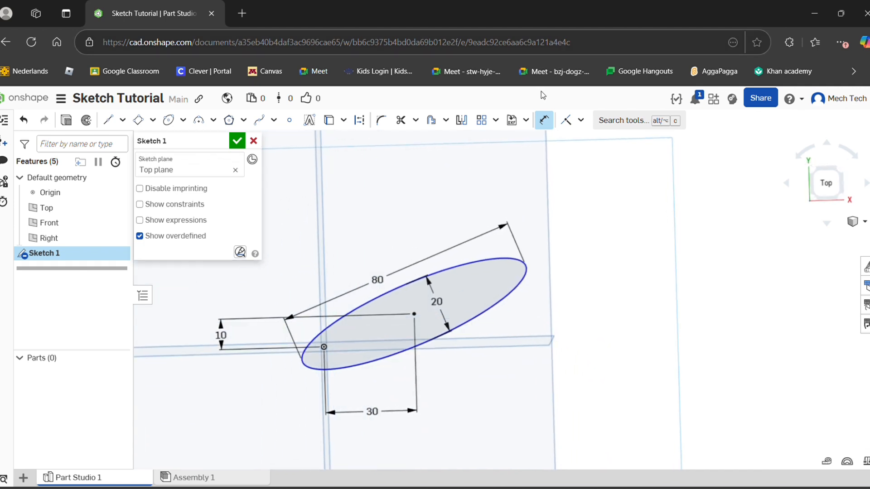
{"action": "left_click_drag", "start_coordinate": [520, 262], "coordinate": [496, 299]}
{"action": "left_click_drag", "start_coordinate": [512, 346], "coordinate": [535, 289]}
{"action": "left_click", "coordinate": [404, 233]}
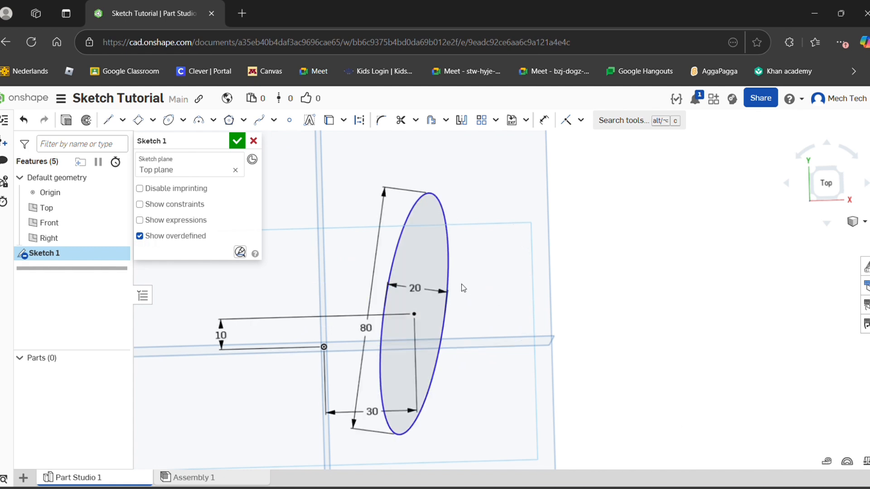
{"action": "right_click_drag", "start_coordinate": [424, 232], "coordinate": [391, 232]}
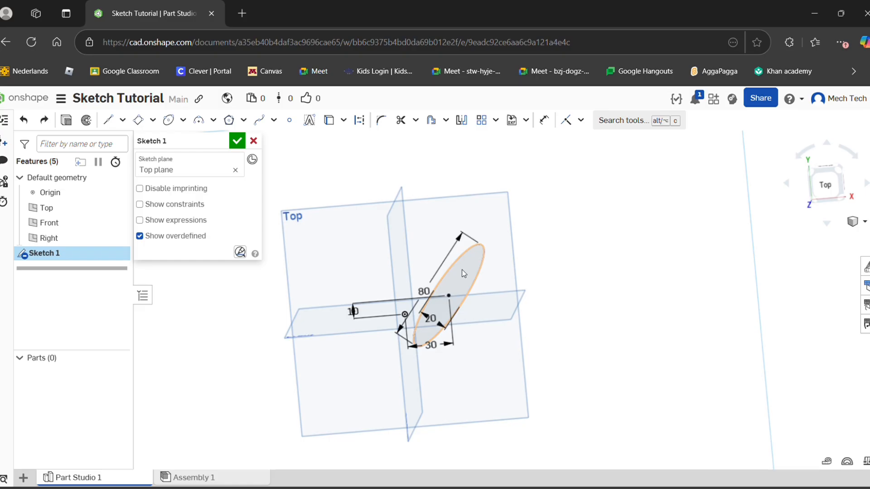
Draw a line along the ellipse's major axis, from its lower end through the center point to its upper end
{"action": "scroll", "coordinate": [426, 314], "scroll_direction": "up", "scroll_amount": 4}
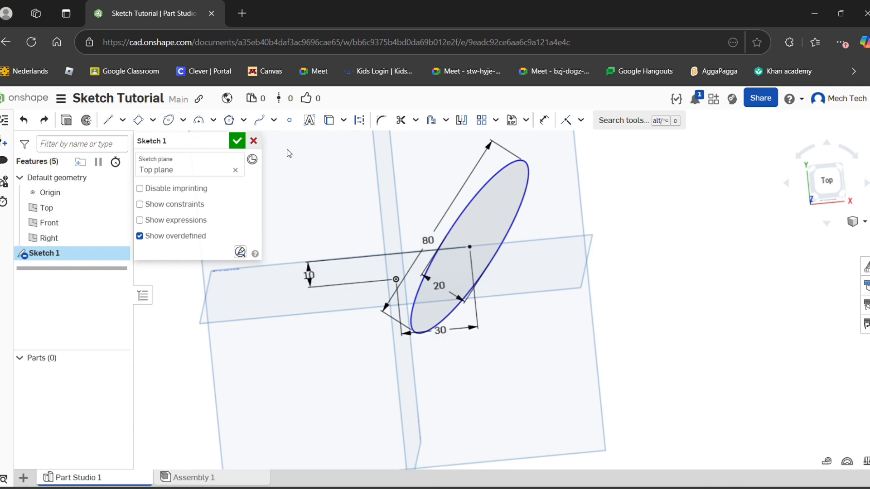
{"action": "left_click", "coordinate": [119, 120]}
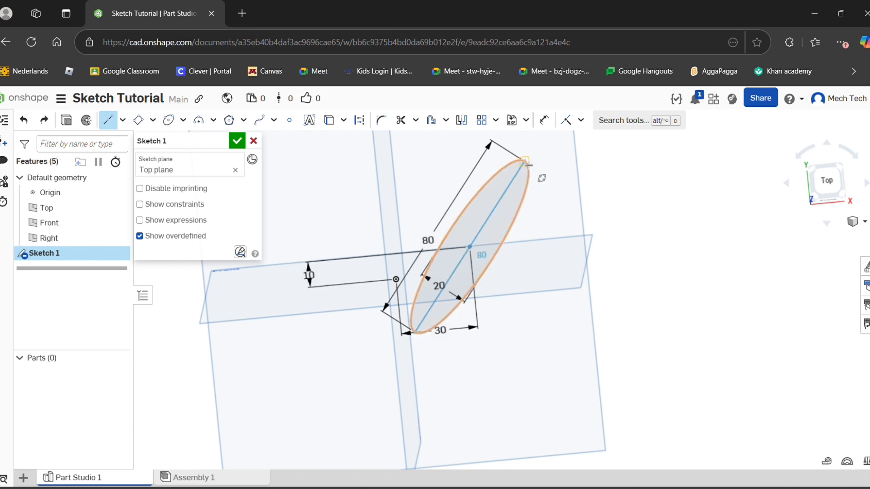
{"action": "left_click", "coordinate": [527, 163]}
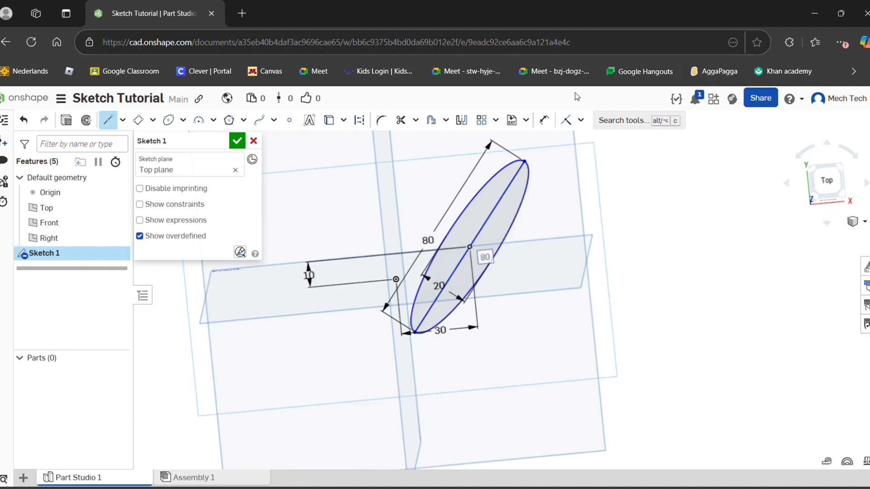
Dimension the angle between the major axis line and the Front plane as 90 degrees
{"action": "left_click", "coordinate": [544, 120]}
{"action": "right_click_drag", "start_coordinate": [456, 252], "coordinate": [442, 295]}
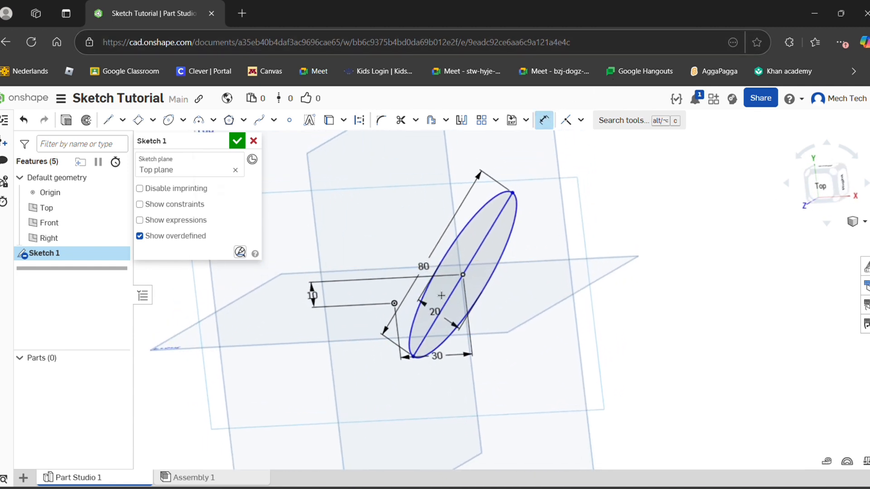
{"action": "left_click", "coordinate": [473, 265]}
{"action": "mouse_move", "coordinate": [530, 296]}
{"action": "right_mouse_down"}
{"action": "mouse_move", "coordinate": [514, 331]}
{"action": "mouse_move", "coordinate": [572, 346]}
{"action": "mouse_move", "coordinate": [518, 352]}
{"action": "mouse_move", "coordinate": [586, 399]}
{"action": "mouse_move", "coordinate": [572, 404]}
{"action": "mouse_move", "coordinate": [570, 394]}
{"action": "right_mouse_up"}
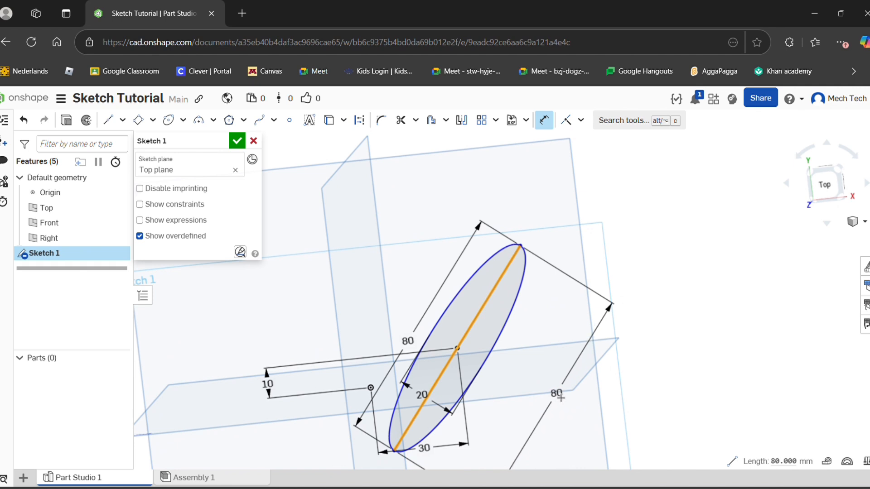
{"action": "left_click", "coordinate": [562, 388]}
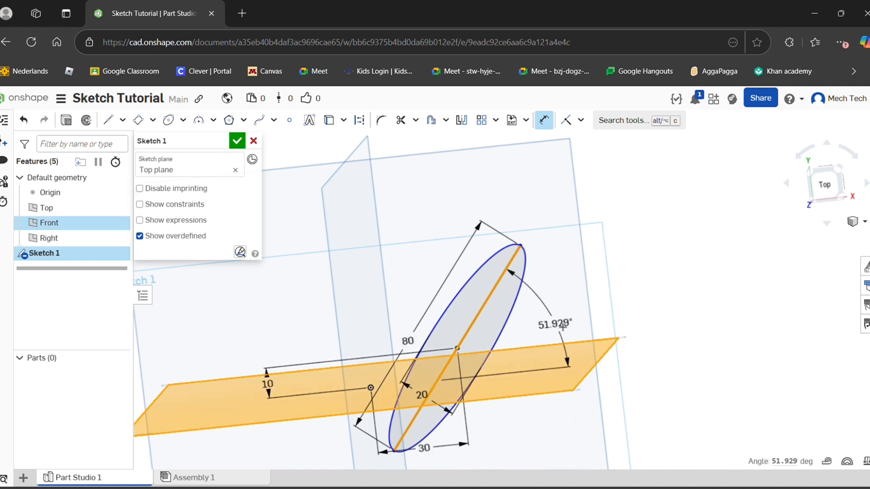
{"action": "left_click", "coordinate": [549, 294]}
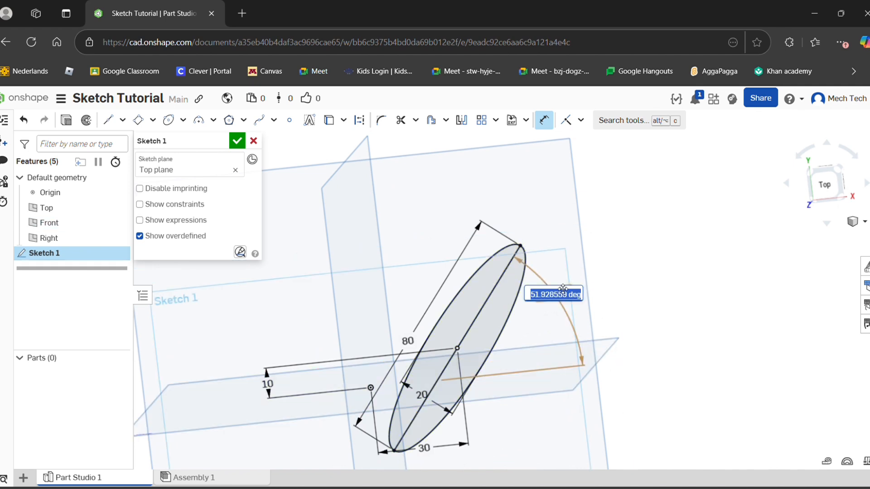
{"action": "type", "text": "90"}
{"action": "key", "text": "Return"}
Change the angle between the major axis line and the Front plane to 75 degrees
{"action": "double_click", "coordinate": [571, 293]}
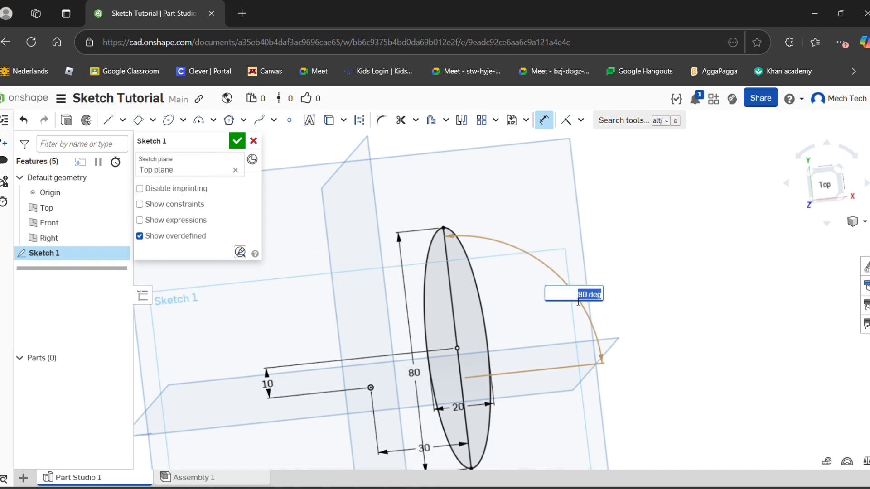
{"action": "type", "text": "75"}
{"action": "key", "text": "Return"}
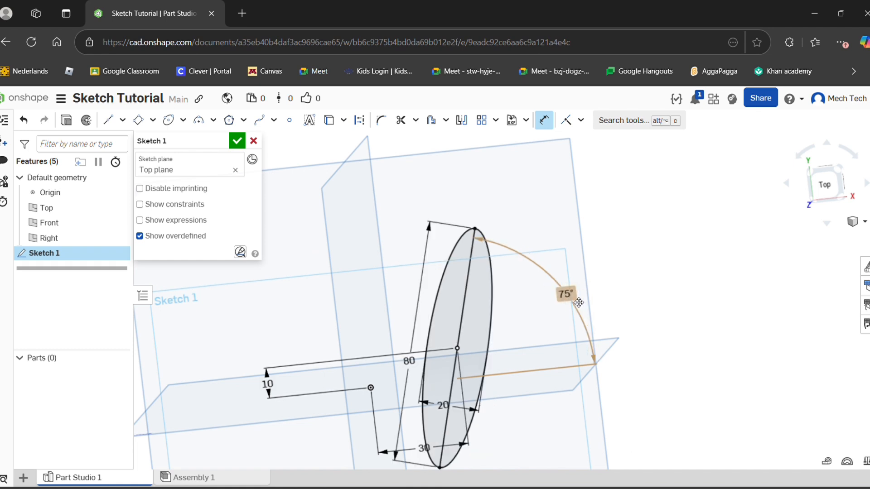
Undo the ellipse with its axis line and all dimensions, leaving an empty sketch on the Top plane
{"action": "scroll", "coordinate": [425, 368], "scroll_direction": "down", "scroll_amount": 3}
{"action": "mouse_move", "coordinate": [425, 368]}
{"action": "right_mouse_down"}
{"action": "mouse_move", "coordinate": [394, 376]}
{"action": "mouse_move", "coordinate": [470, 378]}
{"action": "right_mouse_up"}
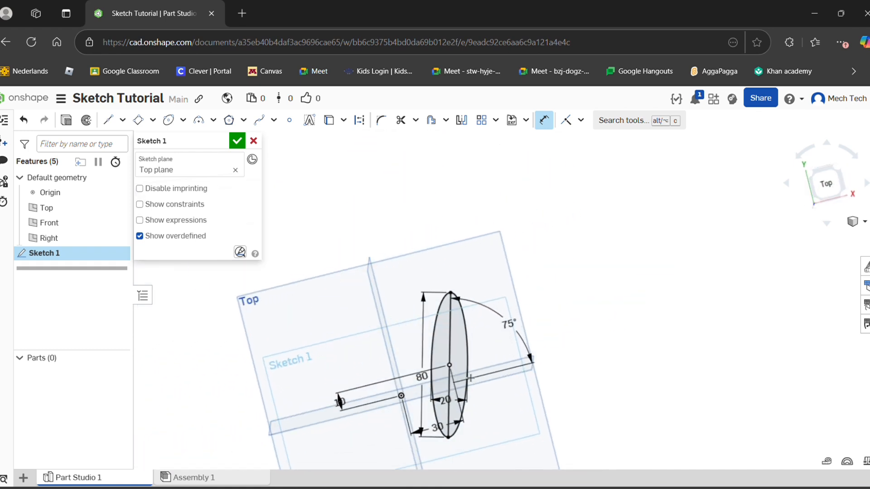
{"action": "left_click", "coordinate": [25, 121]}
{"action": "left_click", "coordinate": [24, 121]}
{"action": "left_click", "coordinate": [24, 120]}
{"action": "left_click", "coordinate": [24, 121]}
{"action": "left_click", "coordinate": [24, 121]}
{"action": "left_click", "coordinate": [24, 121]}
{"action": "left_click", "coordinate": [25, 120]}
{"action": "left_click", "coordinate": [25, 121]}
{"action": "left_click", "coordinate": [25, 120]}
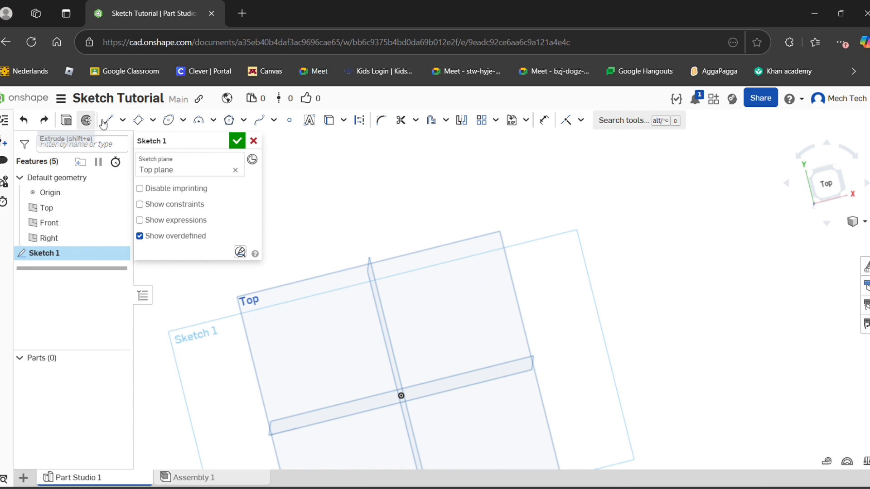
Draw a 3 point arc with a radius of about 44 mm around the origin, open toward the upper left
{"action": "left_click", "coordinate": [183, 120]}
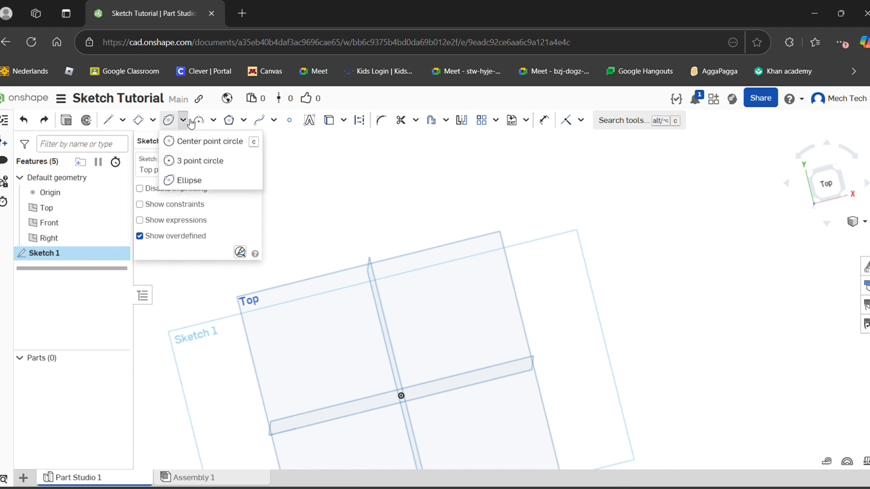
{"action": "left_click", "coordinate": [200, 122]}
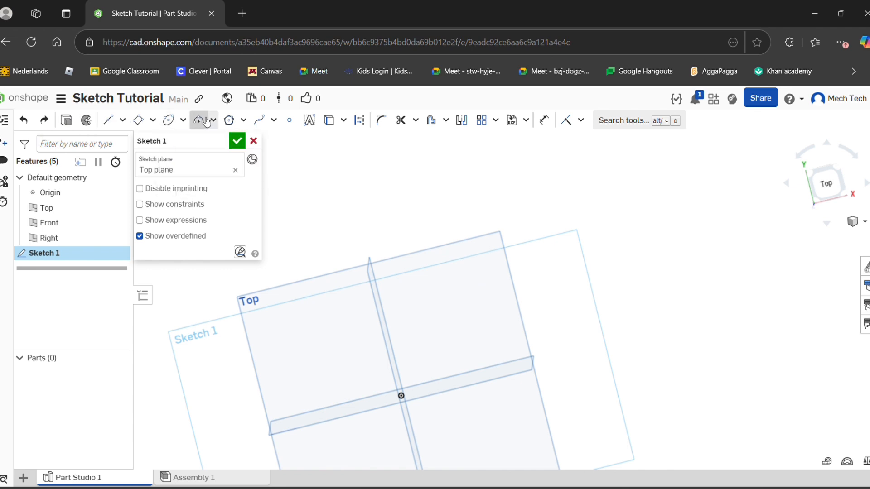
{"action": "left_click", "coordinate": [213, 121]}
{"action": "left_click", "coordinate": [215, 121]}
{"action": "right_click_drag", "start_coordinate": [485, 398], "coordinate": [365, 408]}
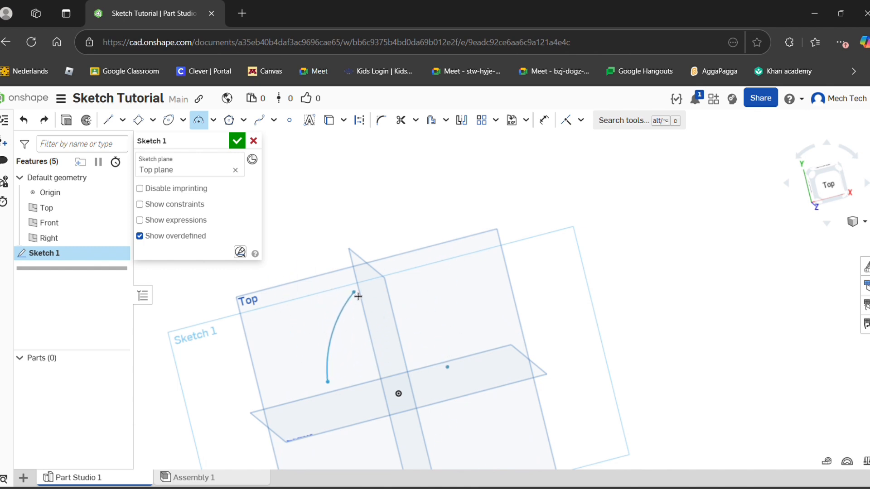
{"action": "left_click", "coordinate": [356, 294]}
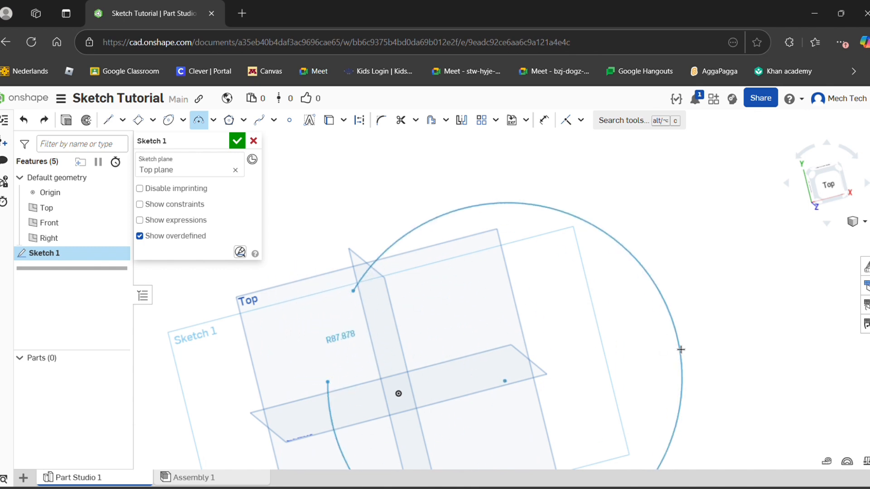
{"action": "left_click", "coordinate": [363, 333]}
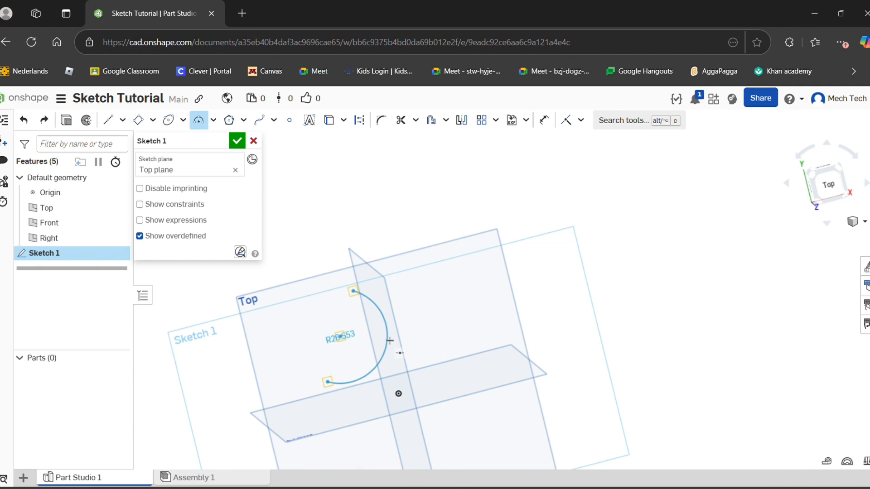
{"action": "left_click", "coordinate": [394, 339]}
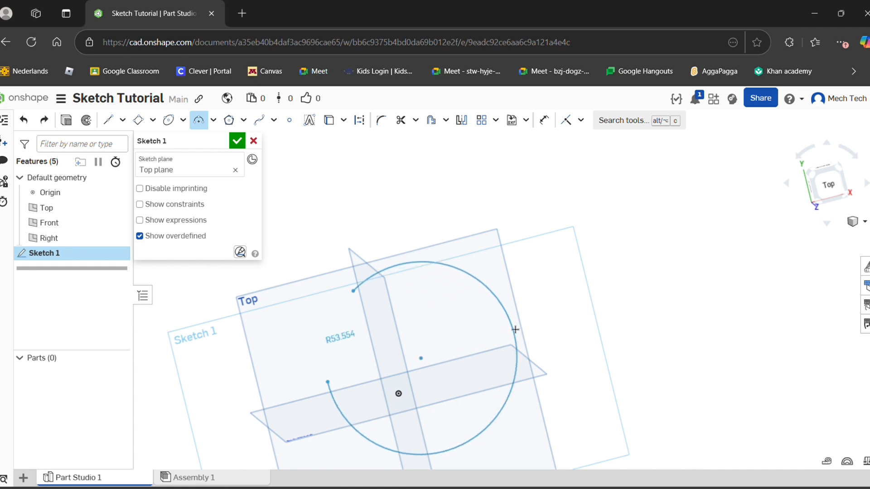
{"action": "left_click", "coordinate": [475, 318]}
Dimension the arc's radius as 50 mm
{"action": "mouse_move", "coordinate": [487, 321]}
{"action": "right_mouse_down"}
{"action": "mouse_move", "coordinate": [472, 334]}
{"action": "mouse_move", "coordinate": [495, 314]}
{"action": "right_mouse_up"}
{"action": "scroll", "coordinate": [495, 315], "scroll_direction": "down", "scroll_amount": 2}
{"action": "left_click", "coordinate": [545, 122]}
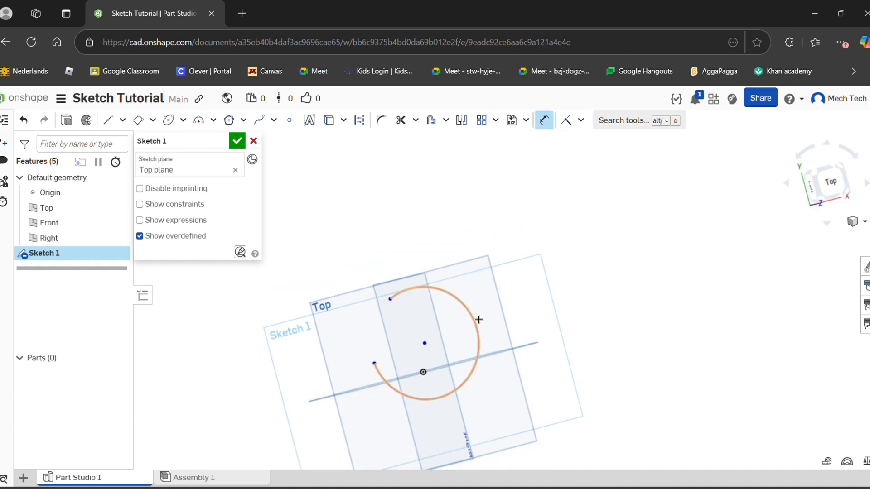
{"action": "left_click", "coordinate": [471, 315]}
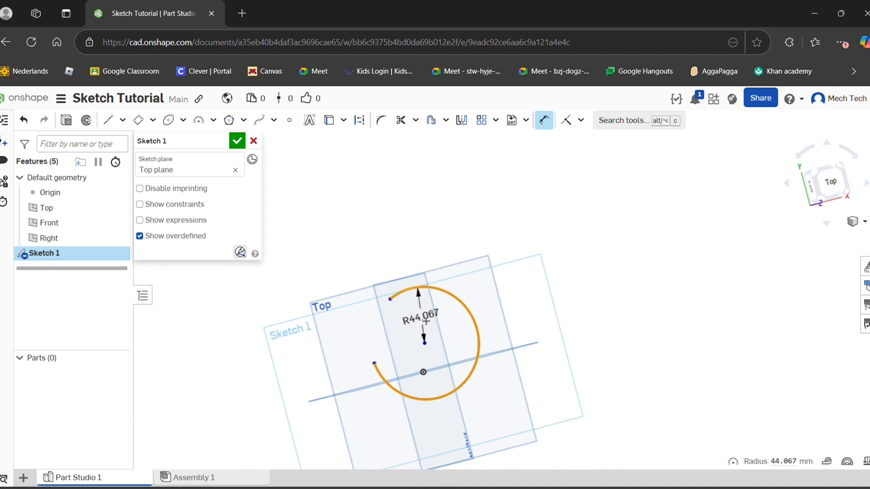
{"action": "left_click", "coordinate": [426, 321]}
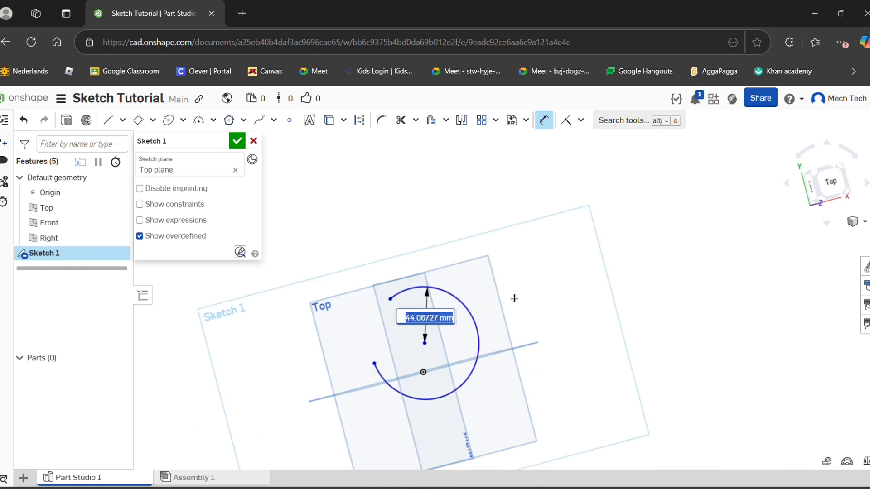
{"action": "type", "text": "50"}
{"action": "key", "text": "Return"}
Dimension the horizontal distance between the origin and the arc's center point as 15 mm
{"action": "mouse_move", "coordinate": [432, 326]}
{"action": "right_mouse_down"}
{"action": "mouse_move", "coordinate": [422, 359]}
{"action": "mouse_move", "coordinate": [403, 355]}
{"action": "mouse_move", "coordinate": [425, 376]}
{"action": "mouse_move", "coordinate": [451, 379]}
{"action": "mouse_move", "coordinate": [418, 327]}
{"action": "right_mouse_up"}
{"action": "key", "text": "d"}
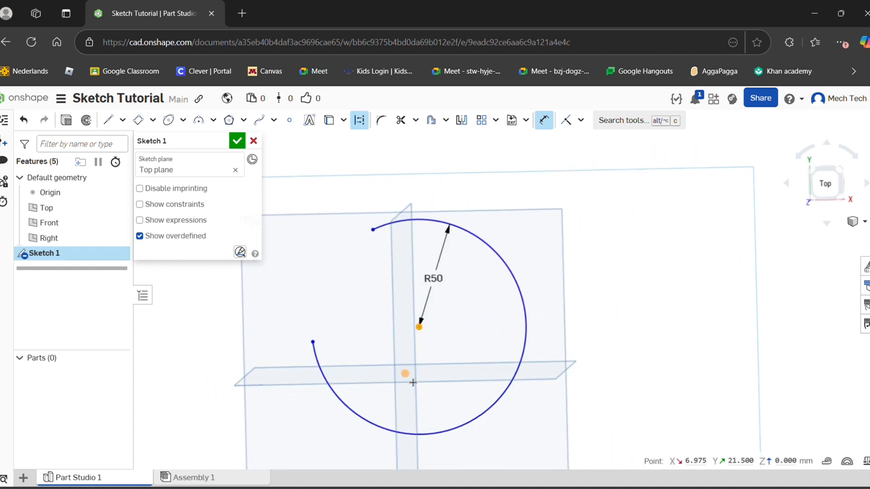
{"action": "left_click", "coordinate": [411, 380]}
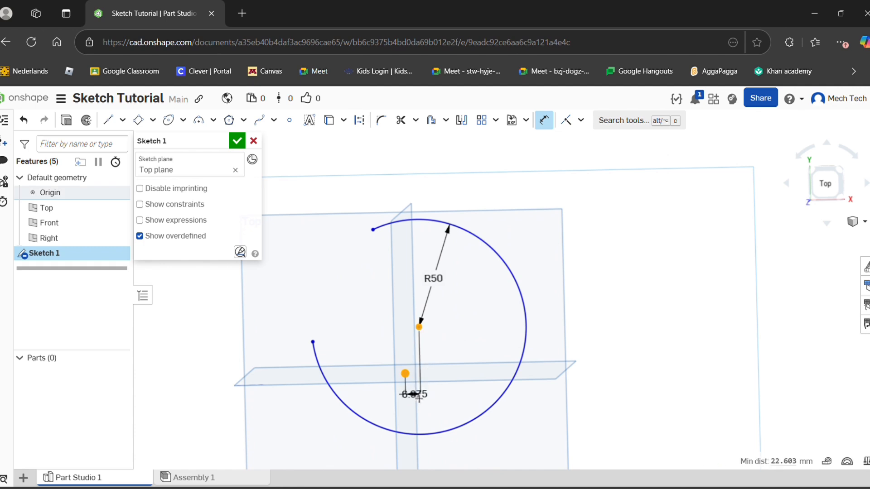
{"action": "left_click", "coordinate": [419, 398]}
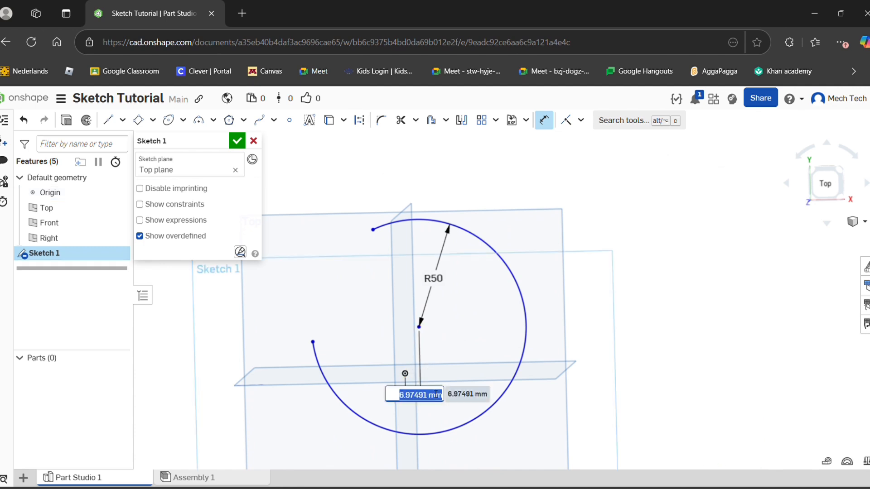
{"action": "key", "text": "Return"}
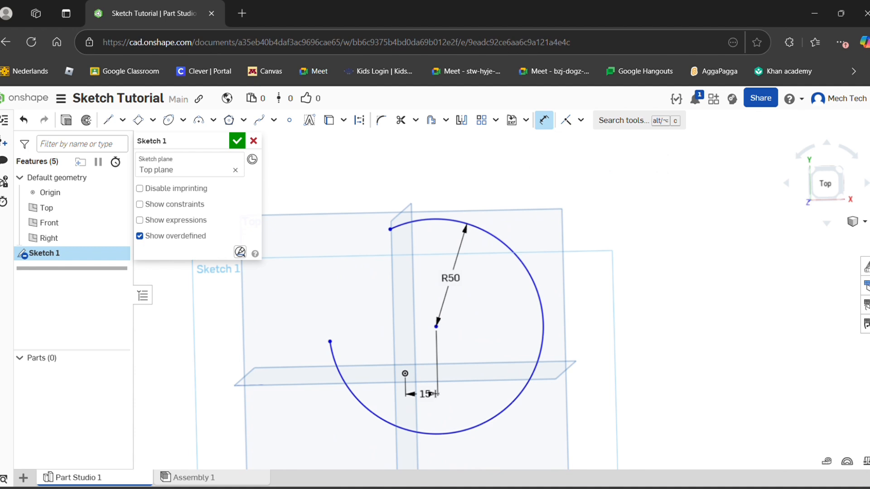
Dimension the vertical distance between the origin and the arc's center point as 15 mm
{"action": "left_click", "coordinate": [437, 328]}
{"action": "left_click", "coordinate": [405, 373]}
{"action": "left_click", "coordinate": [371, 349]}
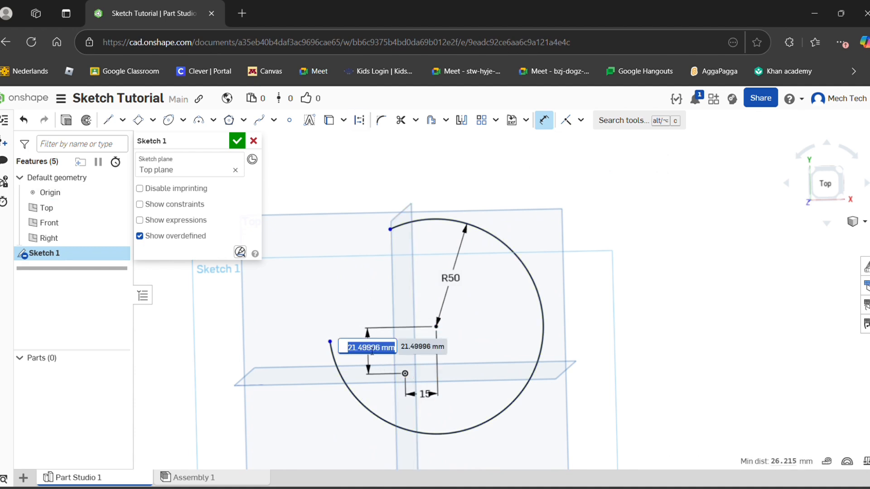
{"action": "type", "text": "15"}
{"action": "key", "text": "Return"}
Dimension the vertical distance between the origin and the arc's lower-left endpoint as 0 mm
{"action": "mouse_move", "coordinate": [433, 295]}
{"action": "right_mouse_down"}
{"action": "mouse_move", "coordinate": [410, 281]}
{"action": "mouse_move", "coordinate": [434, 298]}
{"action": "right_mouse_up"}
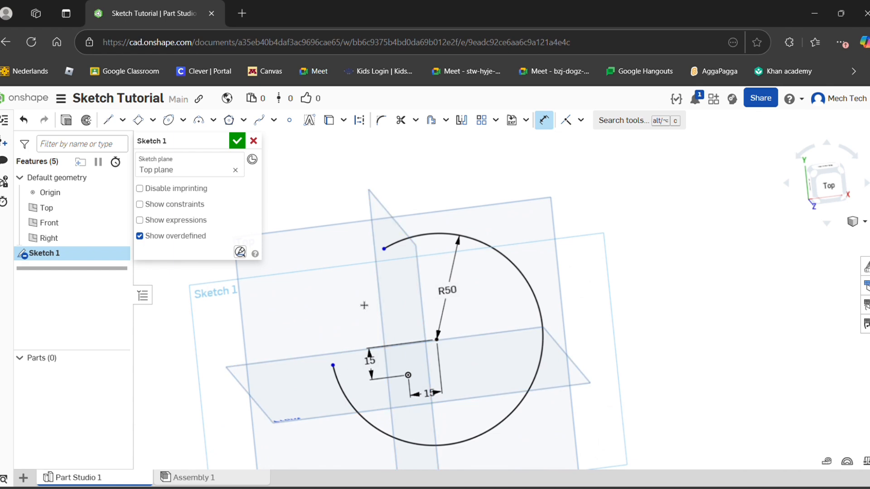
{"action": "left_click", "coordinate": [408, 376]}
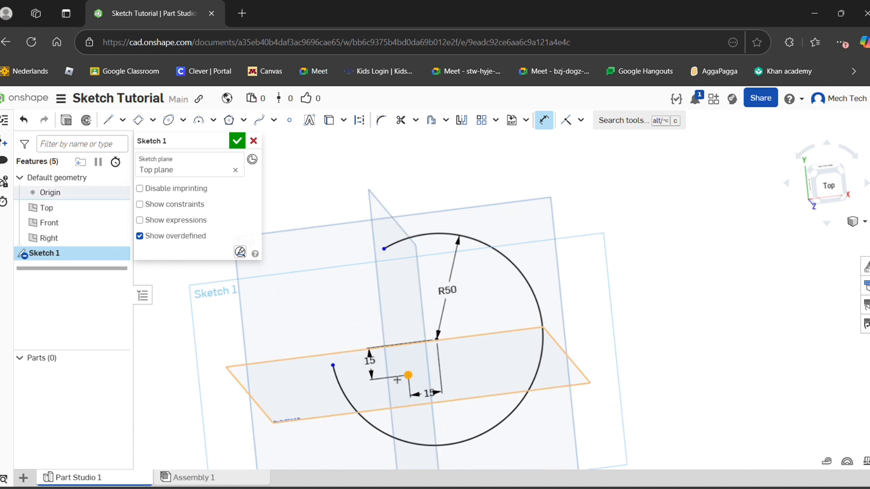
{"action": "left_click", "coordinate": [333, 366]}
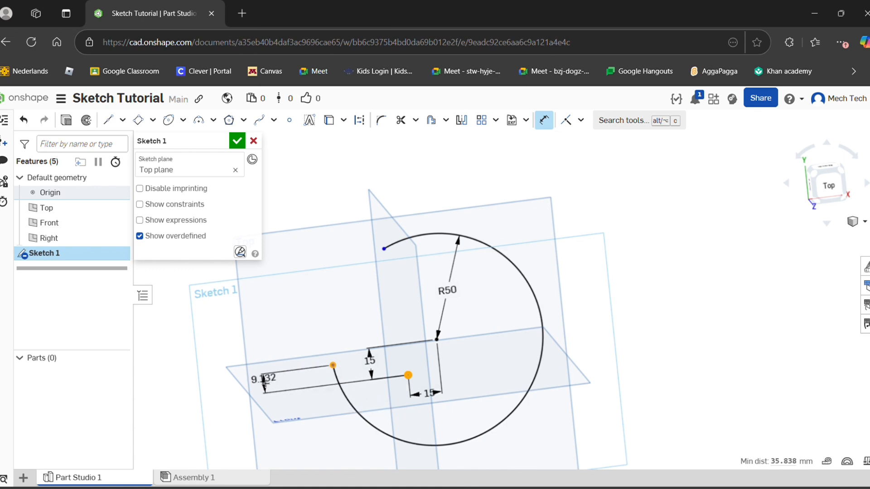
{"action": "left_click", "coordinate": [277, 385]}
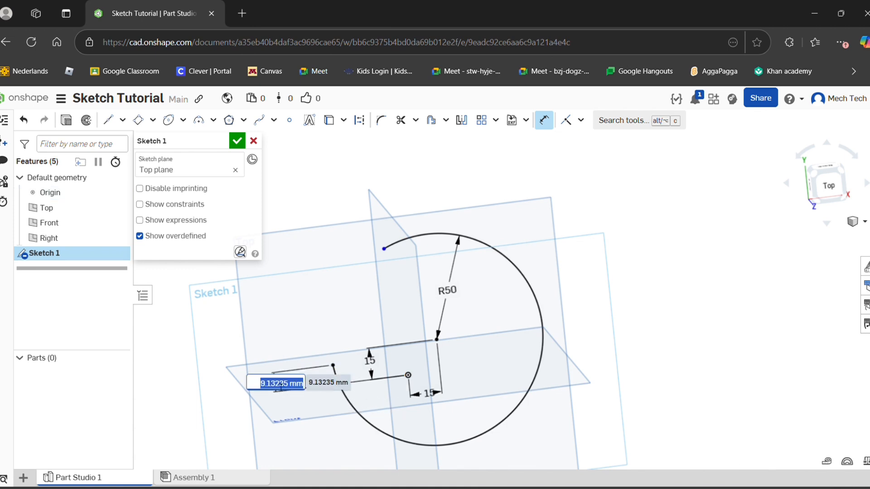
{"action": "key", "text": "Escape"}
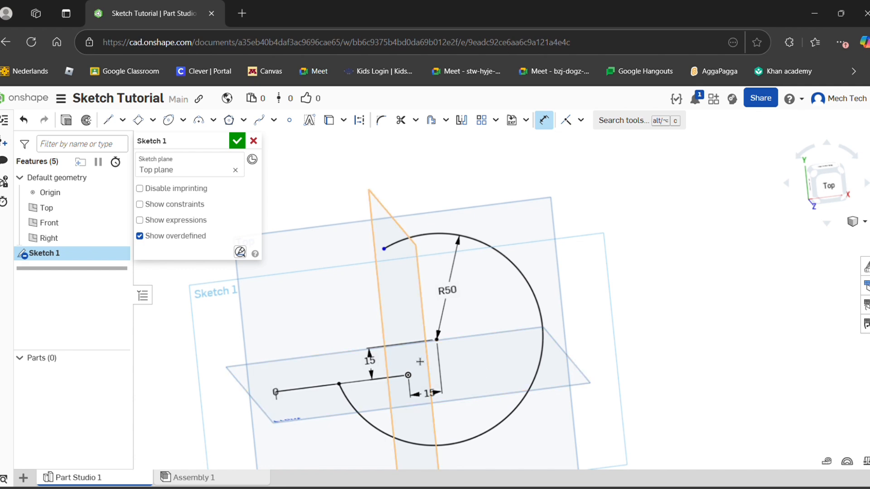
Dimension the horizontal distance between the origin and the arc's upper endpoint as 10 mm, then leave the Dimension tool
{"action": "scroll", "coordinate": [355, 381], "scroll_direction": "up", "scroll_amount": 3}
{"action": "mouse_move", "coordinate": [355, 380]}
{"action": "right_mouse_down"}
{"action": "mouse_move", "coordinate": [344, 363]}
{"action": "mouse_move", "coordinate": [342, 373]}
{"action": "right_mouse_up"}
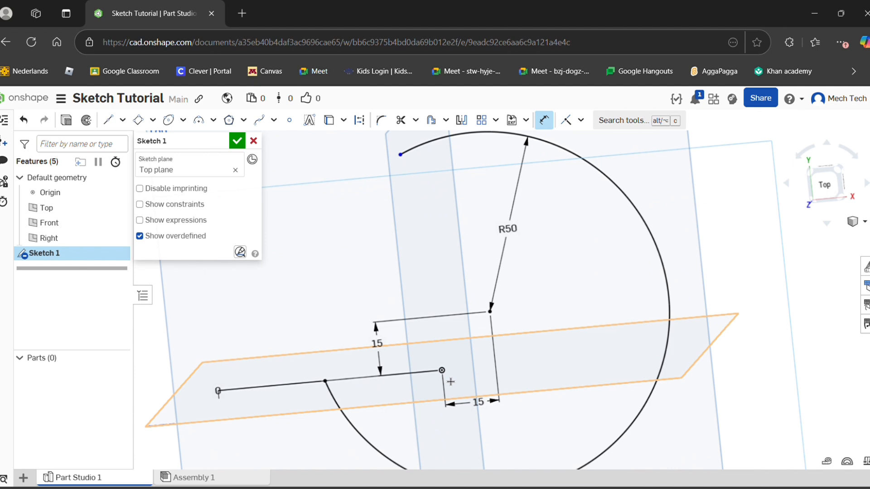
{"action": "scroll", "coordinate": [408, 345], "scroll_direction": "down", "scroll_amount": 3}
{"action": "mouse_move", "coordinate": [366, 365]}
{"action": "right_mouse_down"}
{"action": "mouse_move", "coordinate": [407, 346]}
{"action": "mouse_move", "coordinate": [433, 368]}
{"action": "right_mouse_up"}
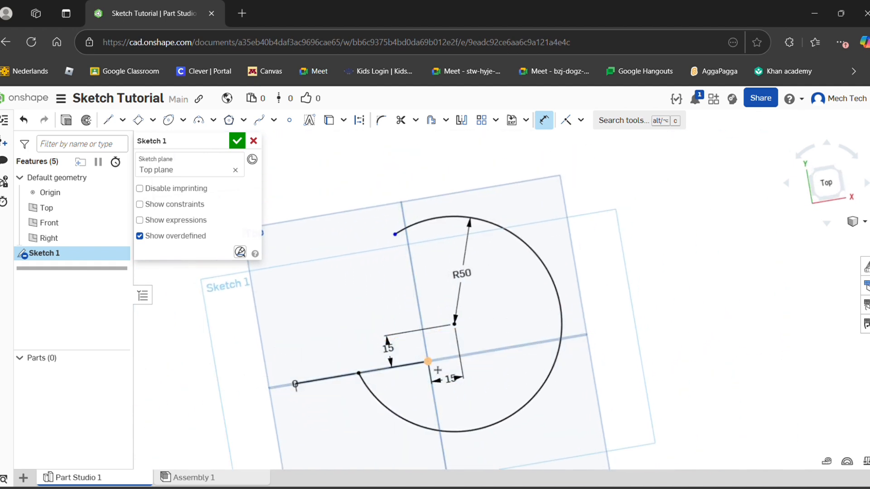
{"action": "left_click", "coordinate": [437, 370]}
{"action": "left_click", "coordinate": [395, 234]}
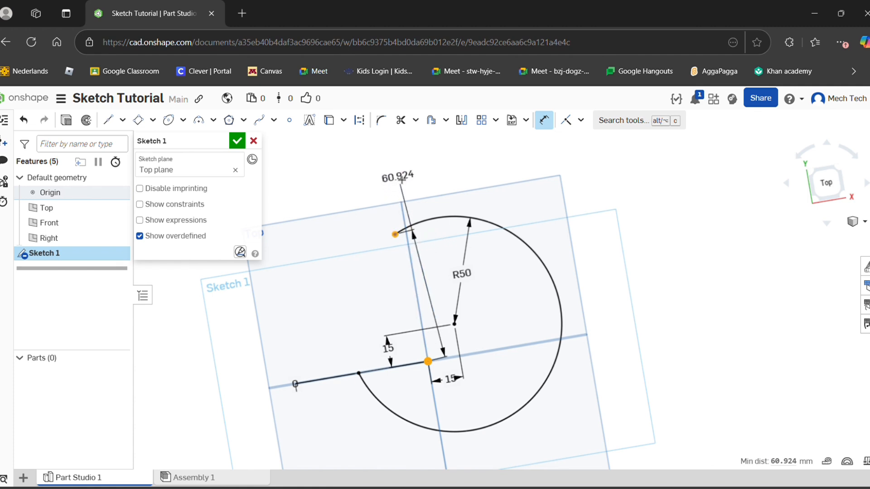
{"action": "left_click", "coordinate": [392, 165]}
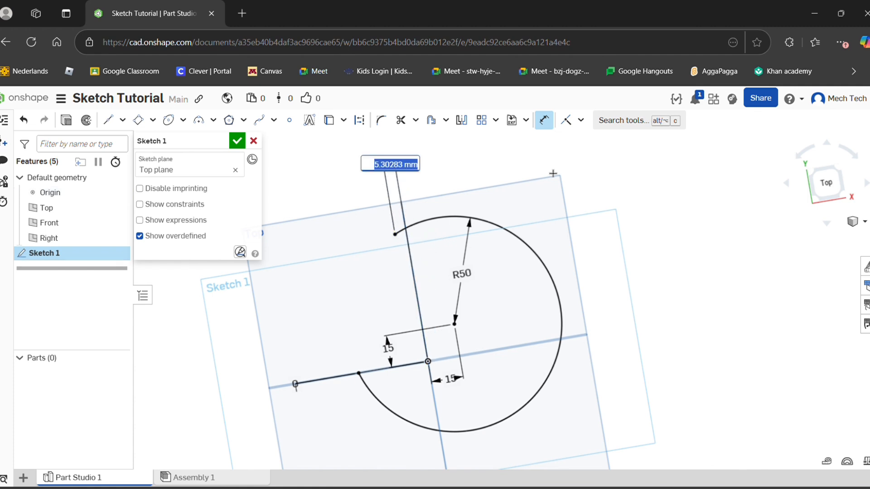
{"action": "type", "text": "10"}
{"action": "key", "text": "Return"}
{"action": "left_click", "coordinate": [543, 121]}
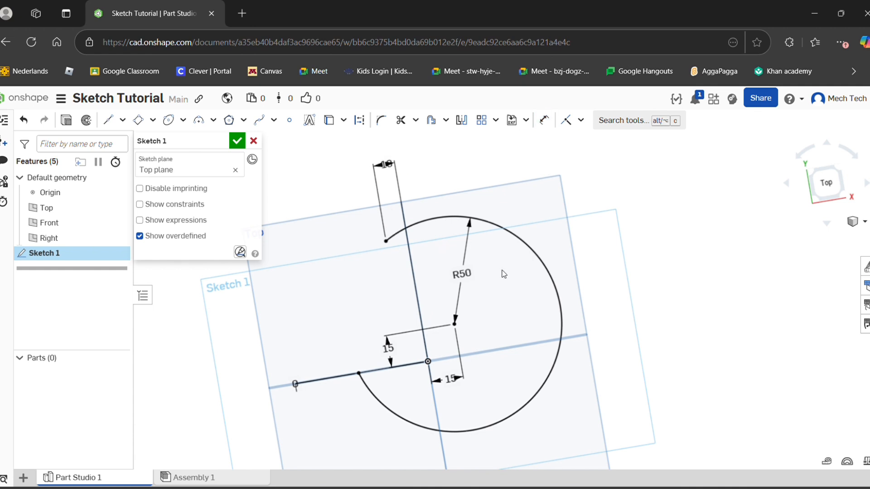
Undo the 3 point arc with all its dimensions, leaving an empty sketch on the Top plane
{"action": "scroll", "coordinate": [417, 338], "scroll_direction": "down", "scroll_amount": 3}
{"action": "mouse_move", "coordinate": [410, 315]}
{"action": "right_mouse_down"}
{"action": "mouse_move", "coordinate": [417, 338]}
{"action": "mouse_move", "coordinate": [407, 331]}
{"action": "right_mouse_up"}
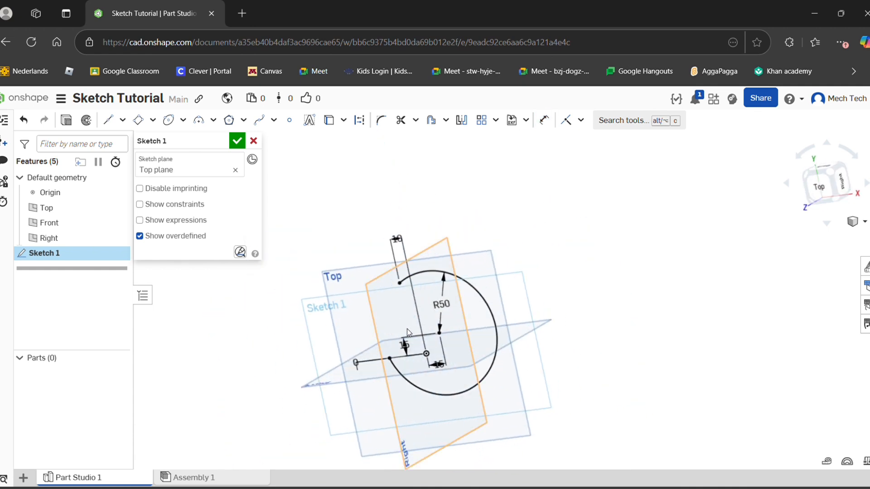
{"action": "left_click", "coordinate": [34, 127]}
{"action": "left_click", "coordinate": [35, 127]}
{"action": "left_click", "coordinate": [35, 127]}
{"action": "left_click", "coordinate": [34, 126]}
{"action": "left_click", "coordinate": [35, 127]}
{"action": "key", "text": "ctrl+y"}
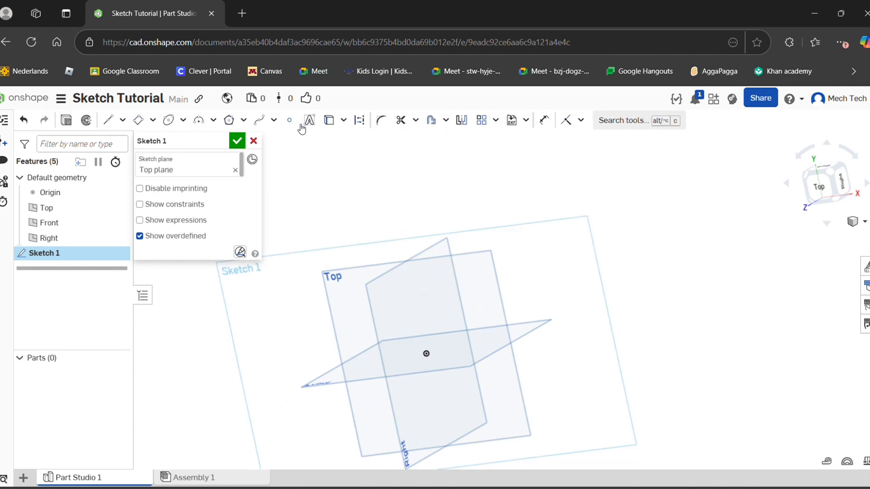
Draw a horizontal line about 52 mm long from the origin in the positive X direction
{"action": "left_click", "coordinate": [213, 120]}
{"action": "left_click", "coordinate": [247, 161]}
{"action": "scroll", "coordinate": [421, 390], "scroll_direction": "up", "scroll_amount": 1}
{"action": "right_click_drag", "start_coordinate": [422, 390], "coordinate": [364, 290]}
{"action": "left_click", "coordinate": [122, 120]}
{"action": "left_click", "coordinate": [212, 140]}
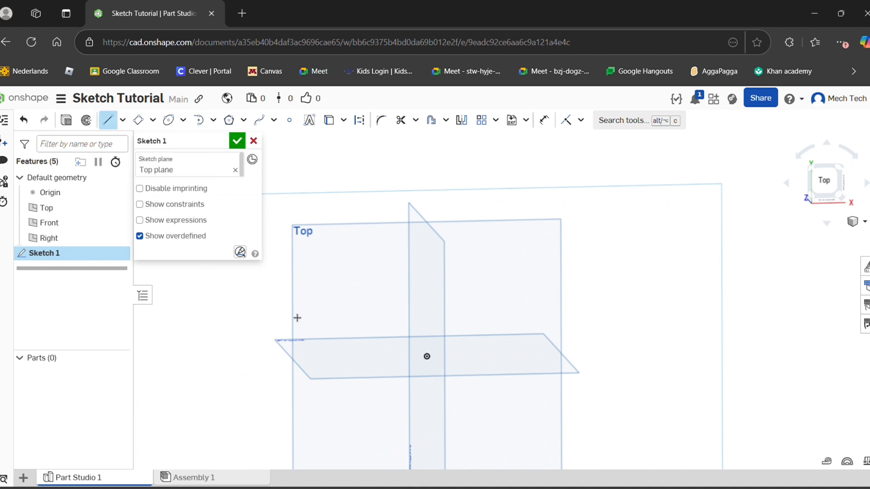
{"action": "right_click_drag", "start_coordinate": [351, 289], "coordinate": [397, 328]}
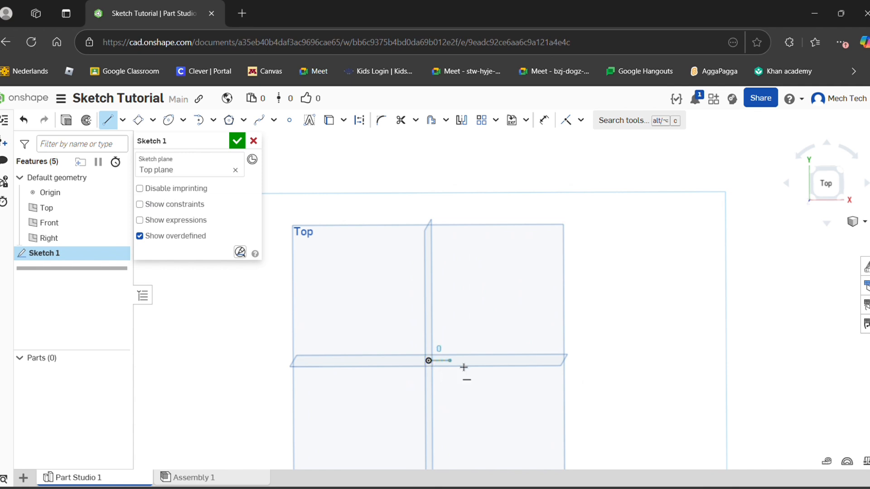
{"action": "left_click", "coordinate": [524, 363]}
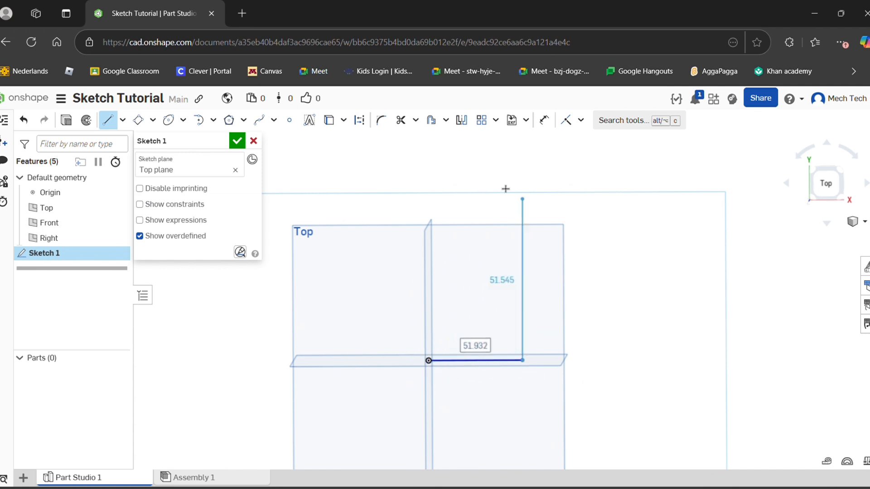
Dimension the horizontal line's length as 50 mm
{"action": "left_click", "coordinate": [544, 120]}
{"action": "left_click", "coordinate": [484, 369]}
{"action": "left_click", "coordinate": [471, 405]}
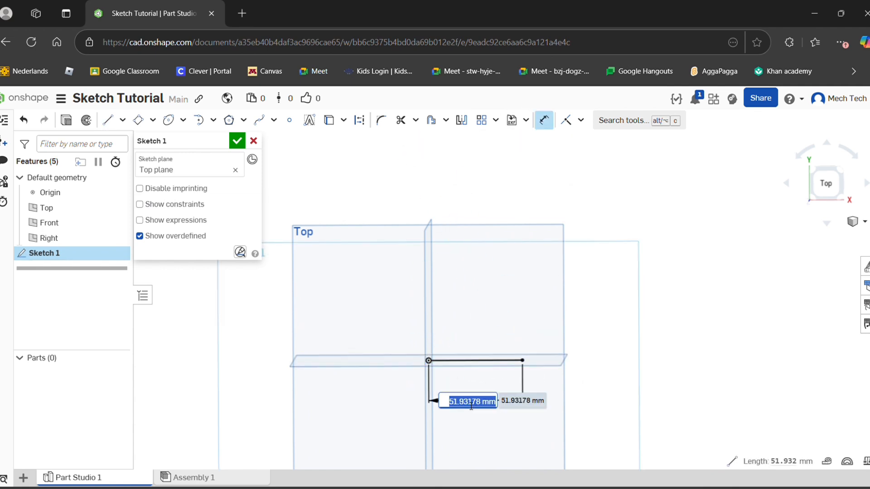
{"action": "type", "text": "50"}
{"action": "key", "text": "Return"}
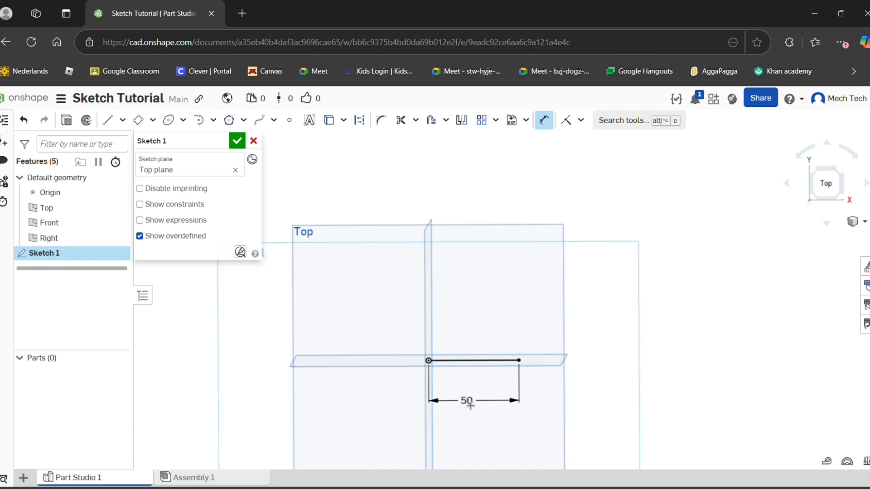
Draw a tangent arc with a radius of about 26 mm from the line's free end, curving up and back toward the Y axis
{"action": "left_click", "coordinate": [198, 120]}
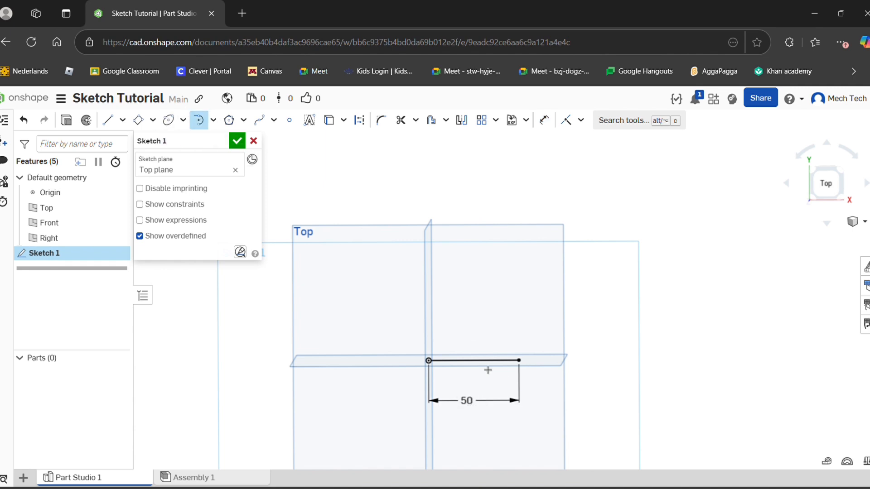
{"action": "left_click", "coordinate": [519, 361]}
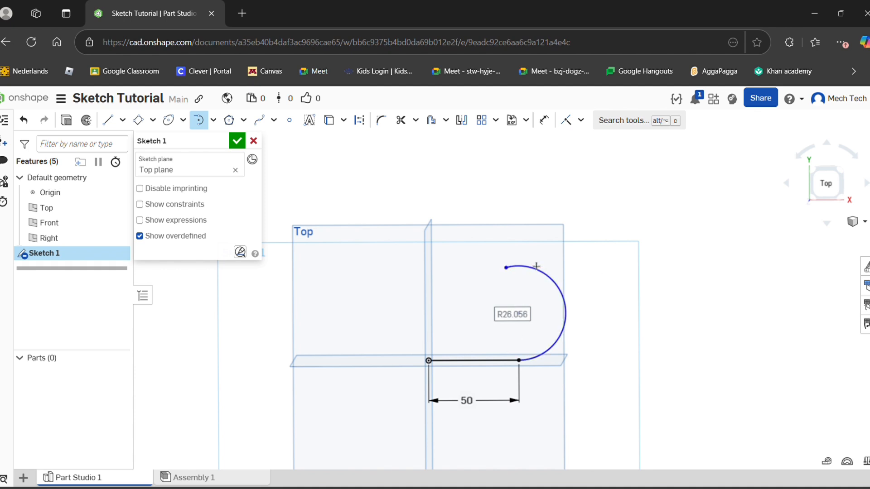
{"action": "scroll", "coordinate": [542, 205], "scroll_direction": "up", "scroll_amount": 2}
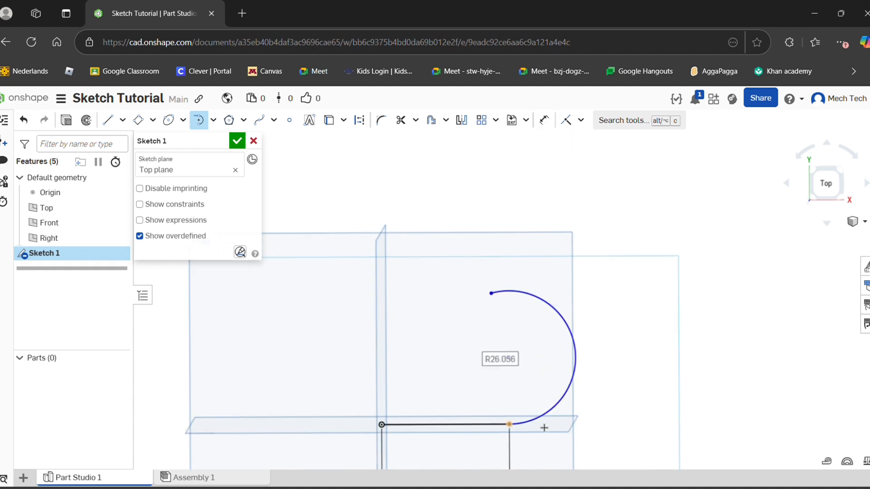
{"action": "scroll", "coordinate": [521, 351], "scroll_direction": "up", "scroll_amount": 8}
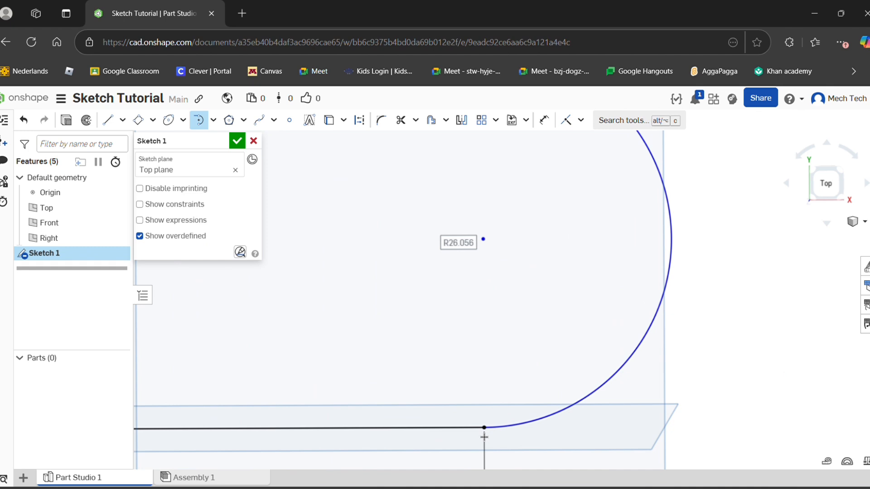
{"action": "scroll", "coordinate": [447, 423], "scroll_direction": "down", "scroll_amount": 10}
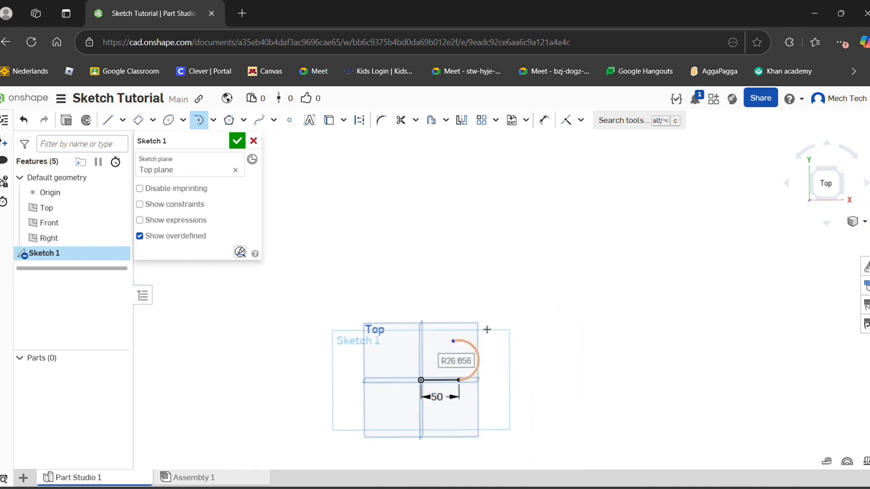
Dimension the tangent arc's radius as 30 mm
{"action": "left_click", "coordinate": [544, 120]}
{"action": "scroll", "coordinate": [458, 367], "scroll_direction": "up", "scroll_amount": 5}
{"action": "left_click", "coordinate": [514, 299]}
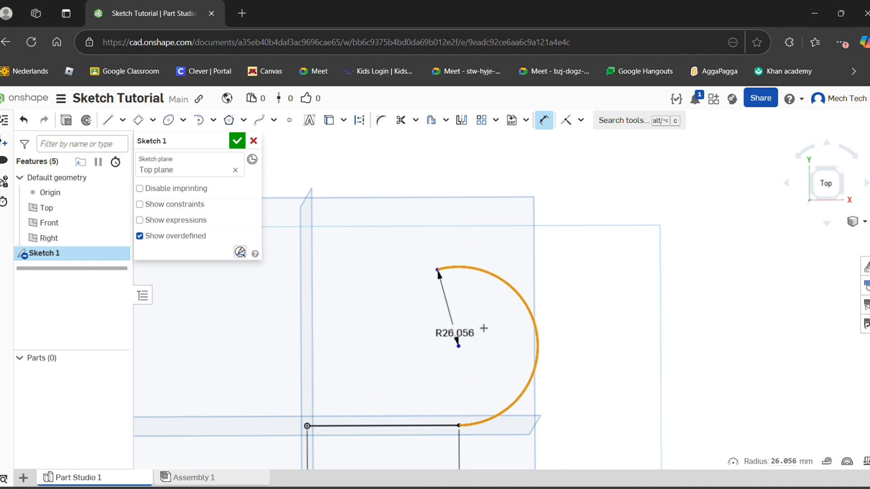
{"action": "left_click", "coordinate": [457, 312]}
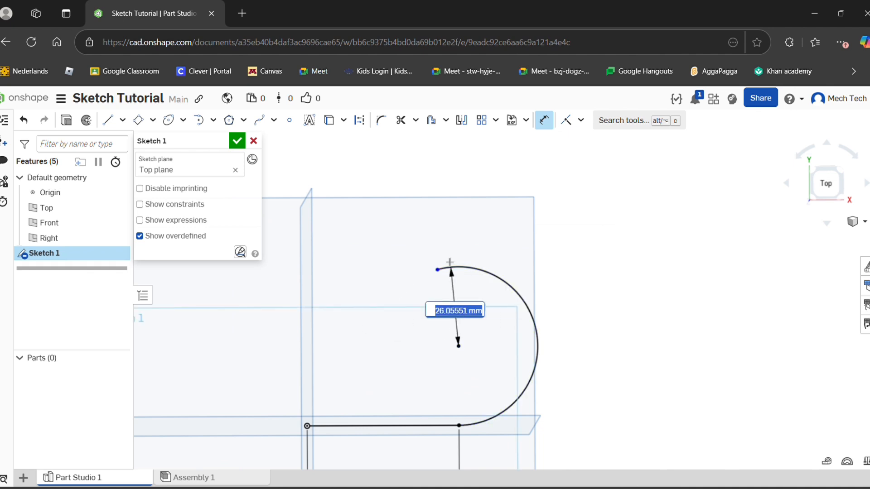
{"action": "type", "text": "30"}
{"action": "key", "text": "Return"}
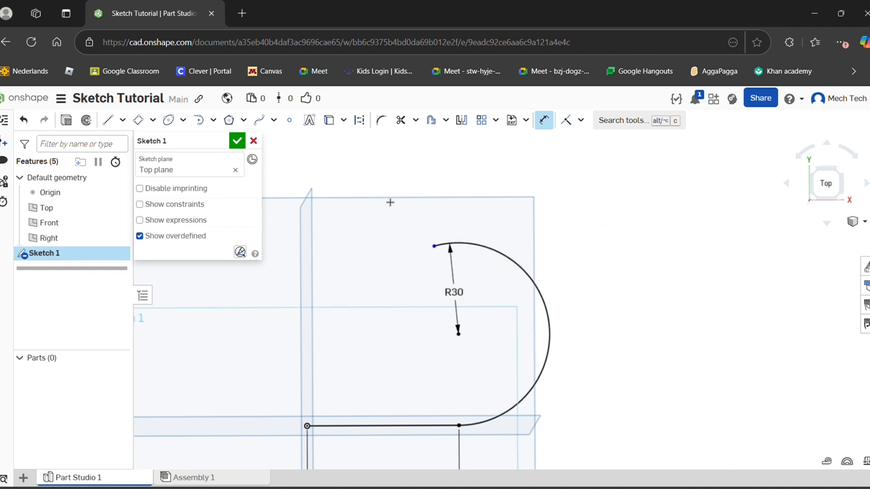
Dimension the horizontal distance between the origin and the tangent arc's free endpoint as 40 mm
{"action": "left_click", "coordinate": [314, 433]}
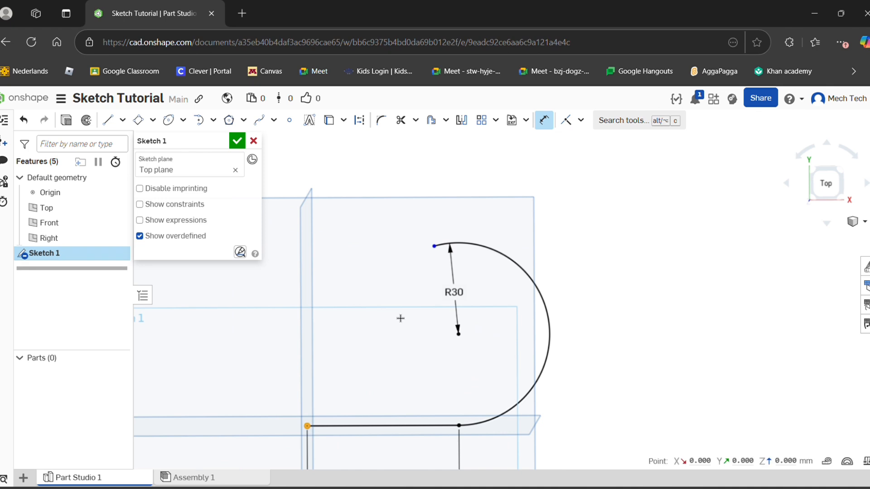
{"action": "left_click", "coordinate": [439, 250]}
{"action": "middle_click_drag", "start_coordinate": [388, 416], "coordinate": [385, 340]}
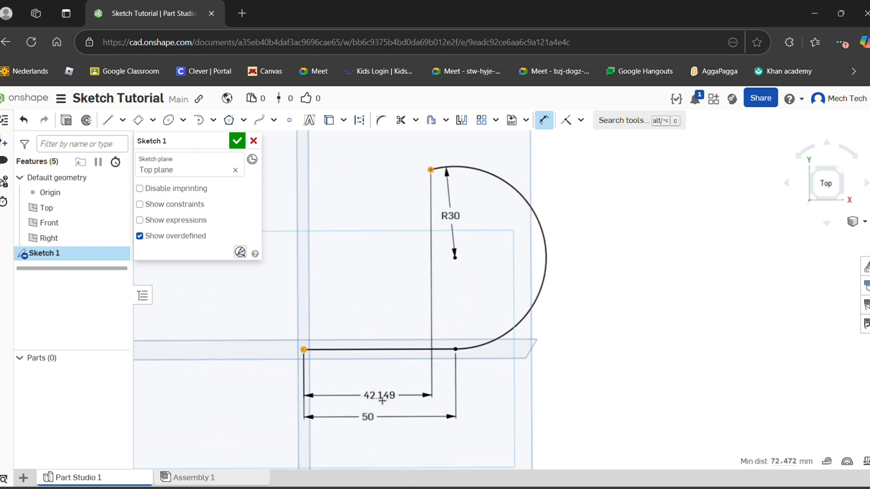
{"action": "left_click", "coordinate": [388, 386]}
{"action": "type", "text": "40"}
{"action": "key", "text": "Return"}
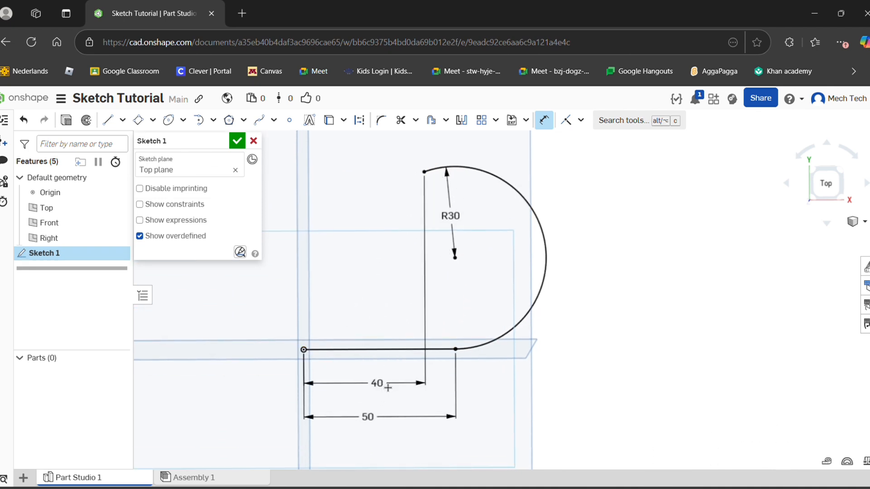
Leave the Dimension tool and undo the tangent arc, the line and all their dimensions
{"action": "left_click", "coordinate": [544, 121]}
{"action": "mouse_move", "coordinate": [546, 137]}
{"action": "right_mouse_down"}
{"action": "mouse_move", "coordinate": [442, 263]}
{"action": "mouse_move", "coordinate": [459, 249]}
{"action": "mouse_move", "coordinate": [467, 262]}
{"action": "right_mouse_up"}
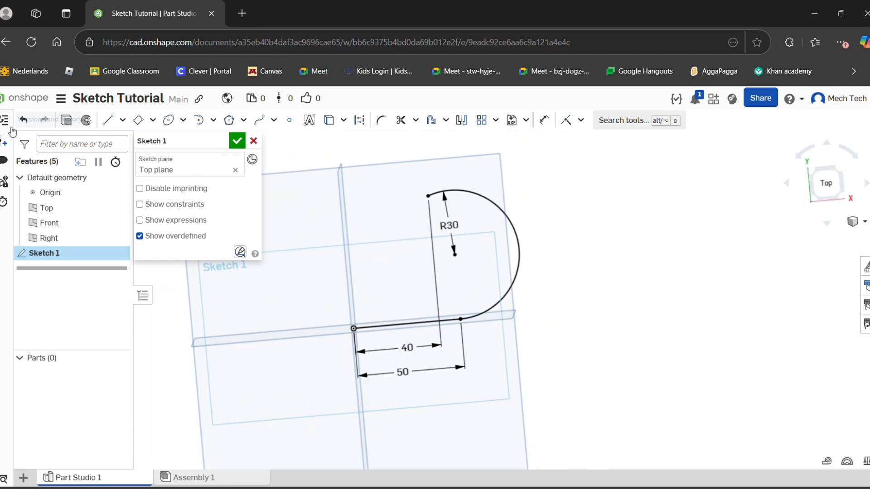
{"action": "left_click", "coordinate": [25, 120]}
{"action": "left_click", "coordinate": [25, 121]}
{"action": "left_click", "coordinate": [24, 125]}
{"action": "left_click", "coordinate": [24, 125]}
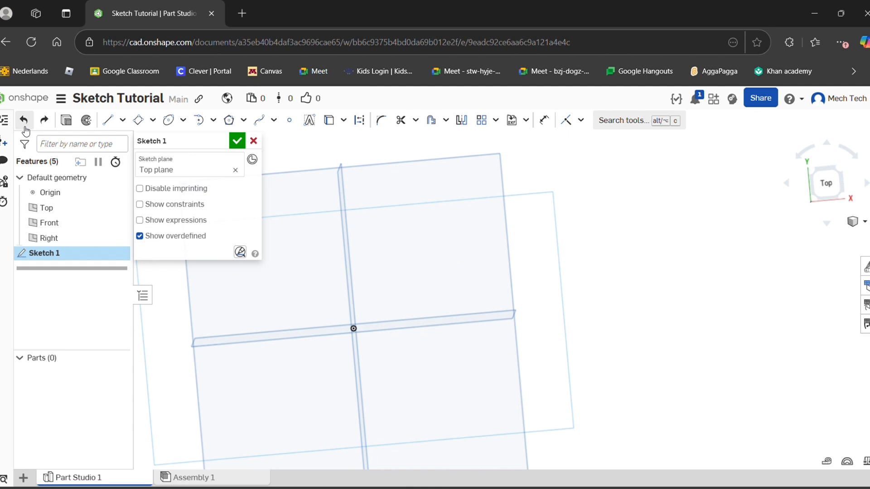
Draw a center point arc with a radius of about 28 mm, spanning roughly a quarter circle, above and right of the origin
{"action": "left_click", "coordinate": [213, 120]}
{"action": "left_click", "coordinate": [219, 181]}
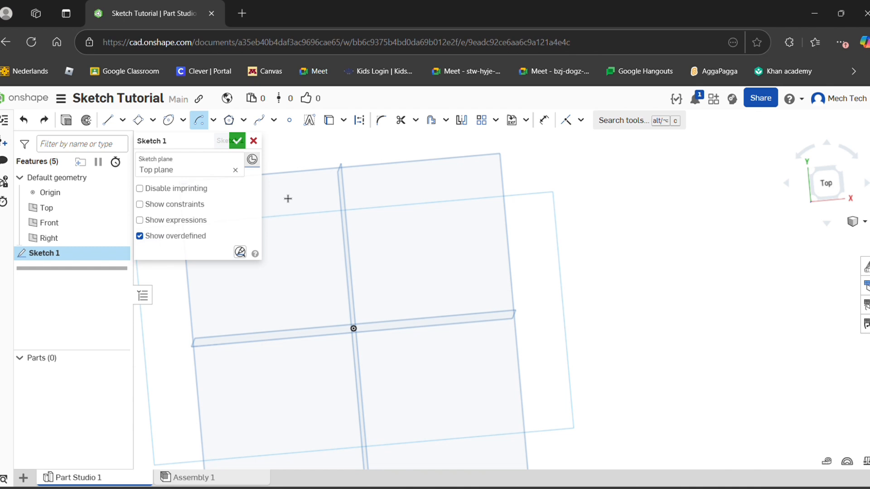
{"action": "right_click_drag", "start_coordinate": [373, 366], "coordinate": [408, 315]}
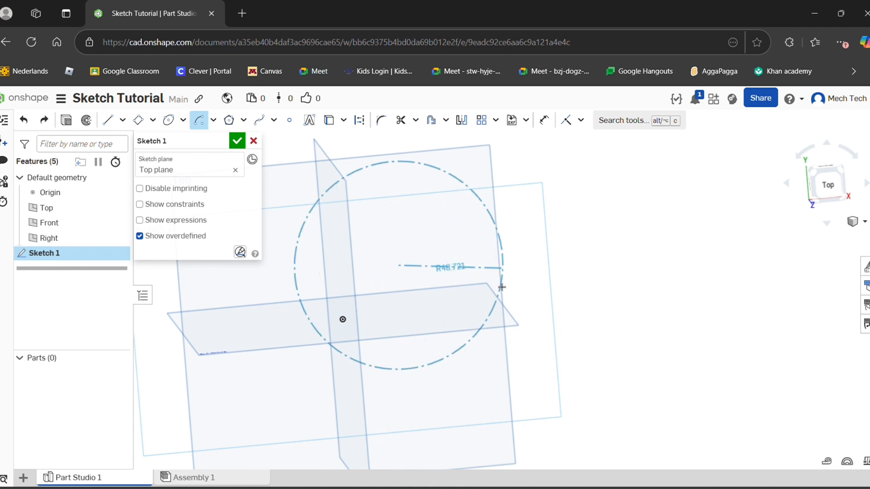
{"action": "left_click", "coordinate": [461, 256]}
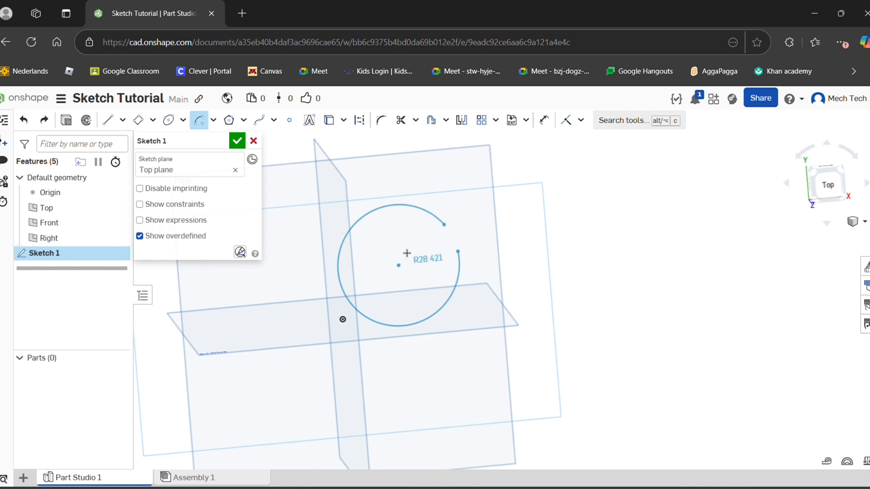
{"action": "left_click", "coordinate": [396, 227]}
Dimension the horizontal distance between the origin and the arc's center point as 25 mm
{"action": "left_click", "coordinate": [544, 120]}
{"action": "mouse_move", "coordinate": [326, 351]}
{"action": "right_mouse_down"}
{"action": "mouse_move", "coordinate": [322, 367]}
{"action": "mouse_move", "coordinate": [387, 347]}
{"action": "right_mouse_up"}
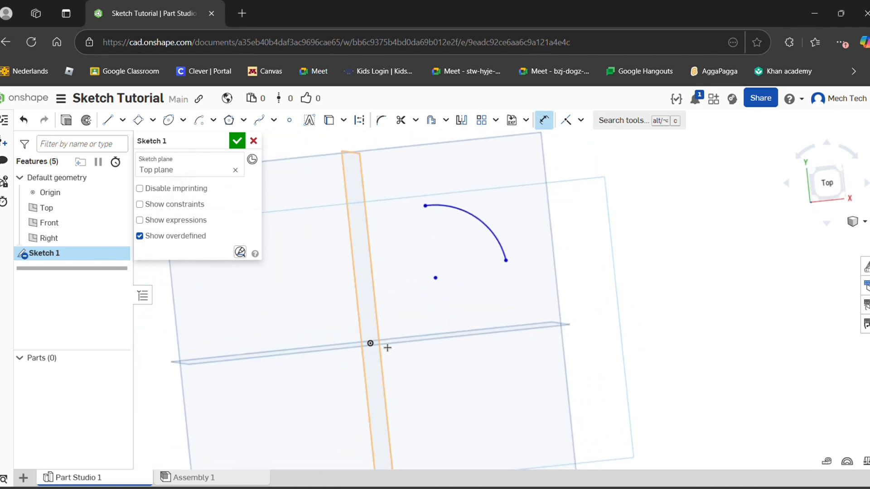
{"action": "left_click", "coordinate": [379, 351]}
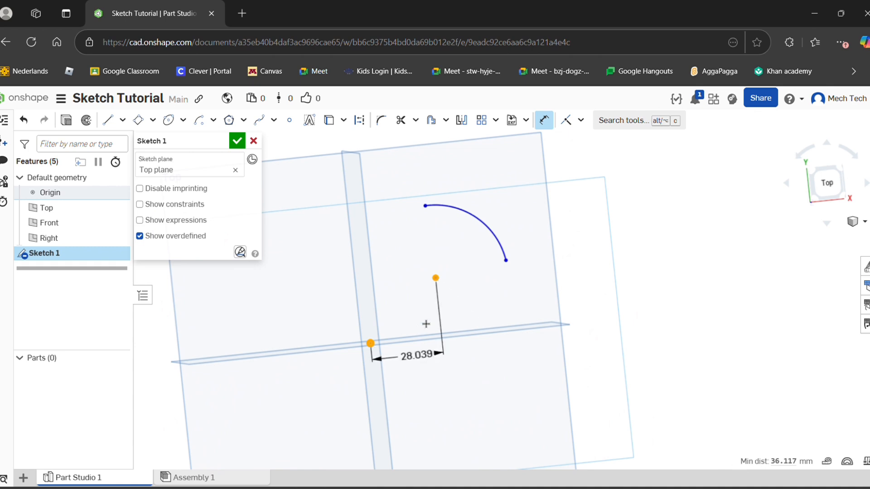
{"action": "left_click", "coordinate": [428, 390]}
{"action": "type", "text": "25"}
{"action": "key", "text": "Return"}
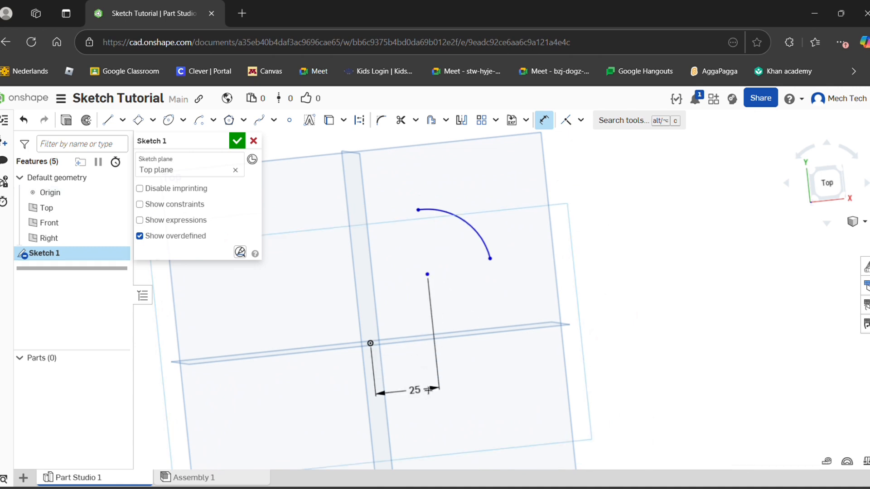
Dimension the vertical distance between the arc's center point and the origin as 25 mm
{"action": "left_click", "coordinate": [425, 276]}
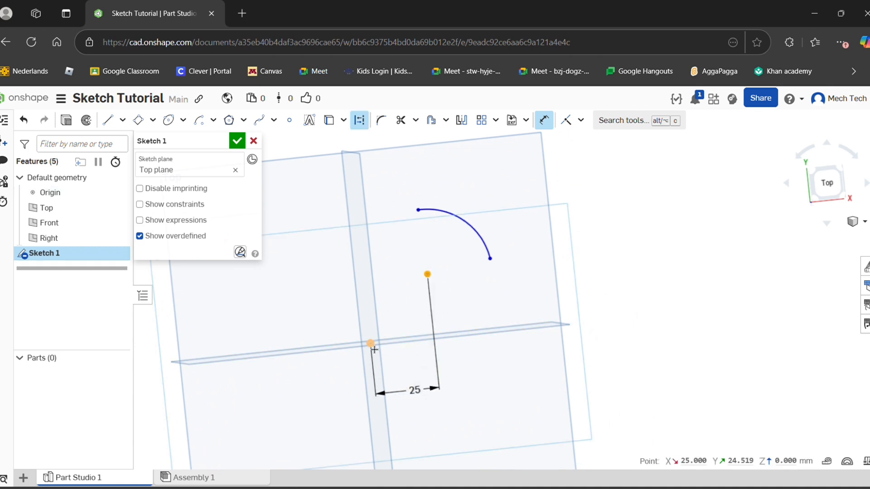
{"action": "left_click", "coordinate": [372, 345]}
{"action": "left_click", "coordinate": [306, 325]}
{"action": "type", "text": "25"}
{"action": "key", "text": "Return"}
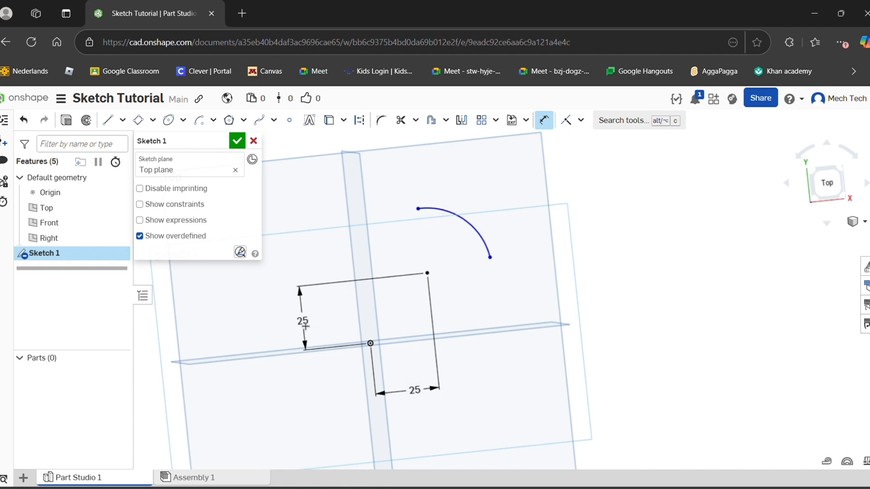
Dimension the center point arc's radius as 25 mm and leave the Dimension tool
{"action": "left_click", "coordinate": [467, 229]}
{"action": "left_click", "coordinate": [436, 240]}
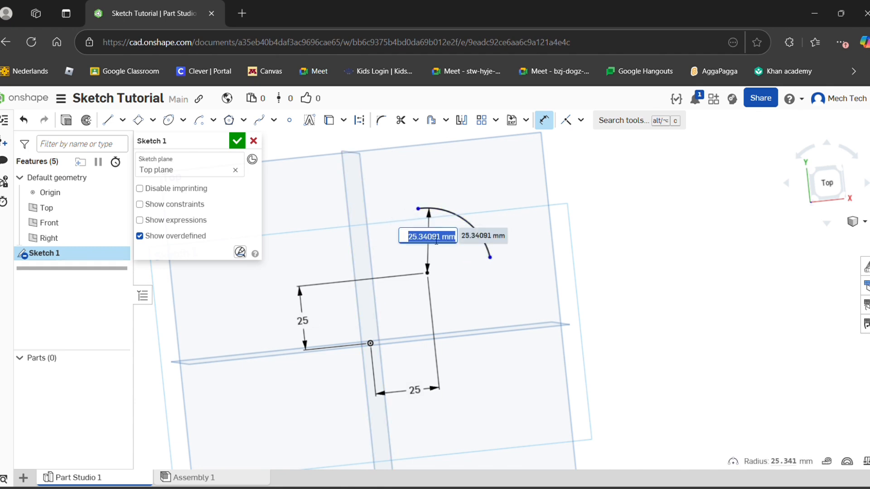
{"action": "type", "text": "25"}
{"action": "key", "text": "Return"}
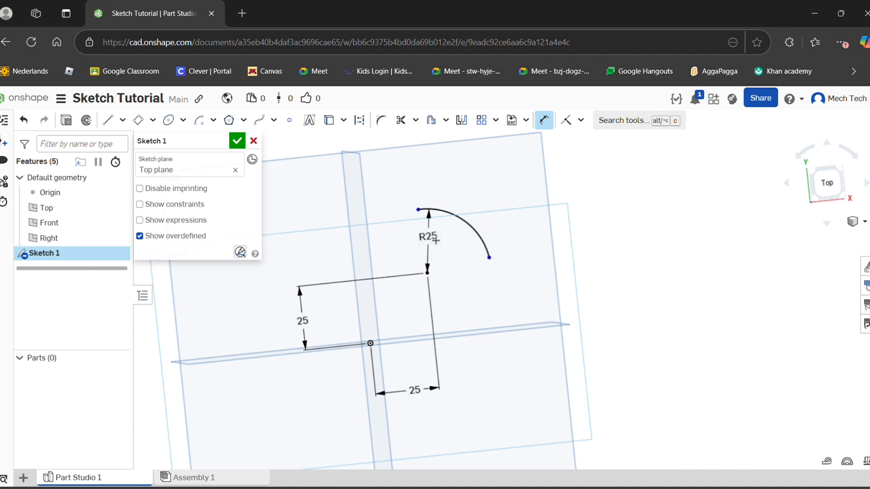
{"action": "left_click", "coordinate": [544, 120]}
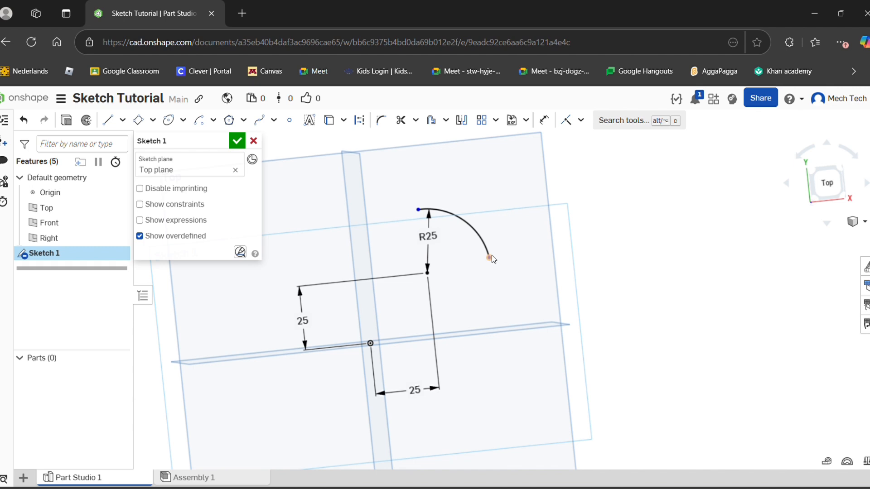
Move the arc's lower endpoint level with its center point and test whether the arc's curve, center and upper endpoint still move
{"action": "scroll", "coordinate": [491, 254], "scroll_direction": "up", "scroll_amount": 2}
{"action": "scroll", "coordinate": [458, 243], "scroll_direction": "down", "scroll_amount": 2}
{"action": "left_click_drag", "start_coordinate": [480, 256], "coordinate": [481, 285]}
{"action": "left_click_drag", "start_coordinate": [460, 241], "coordinate": [486, 231]}
{"action": "left_click_drag", "start_coordinate": [427, 265], "coordinate": [479, 261]}
{"action": "left_click_drag", "start_coordinate": [411, 207], "coordinate": [447, 271]}
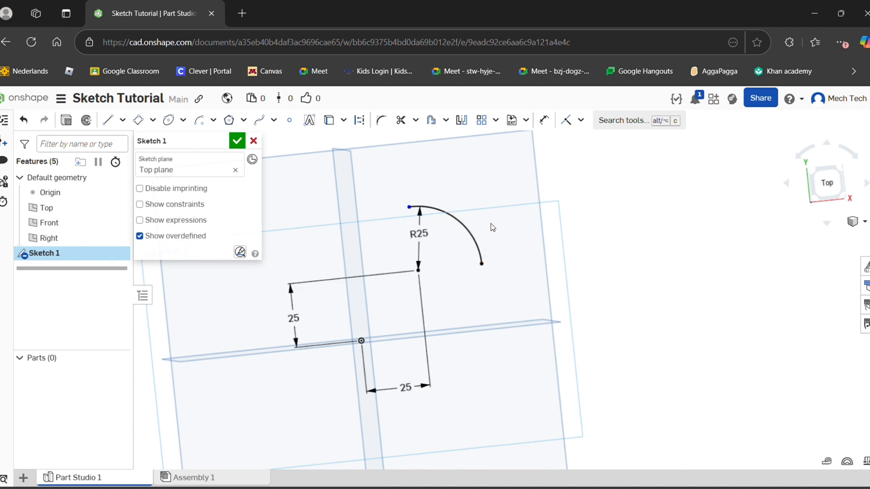
Dimension the horizontal distance between the origin and the arc's upper endpoint as 25 mm, and leave the Dimension tool
{"action": "left_click", "coordinate": [544, 121]}
{"action": "right_click_drag", "start_coordinate": [388, 311], "coordinate": [393, 287]}
{"action": "left_click", "coordinate": [409, 207]}
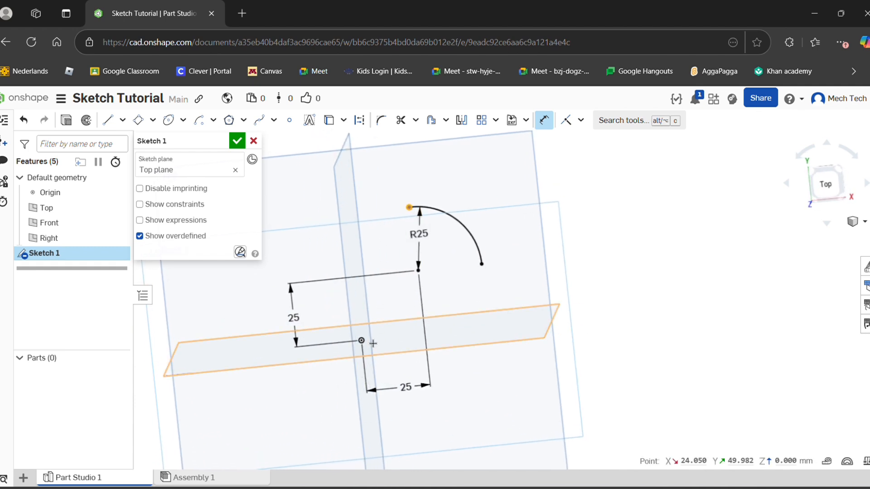
{"action": "left_click", "coordinate": [361, 341]}
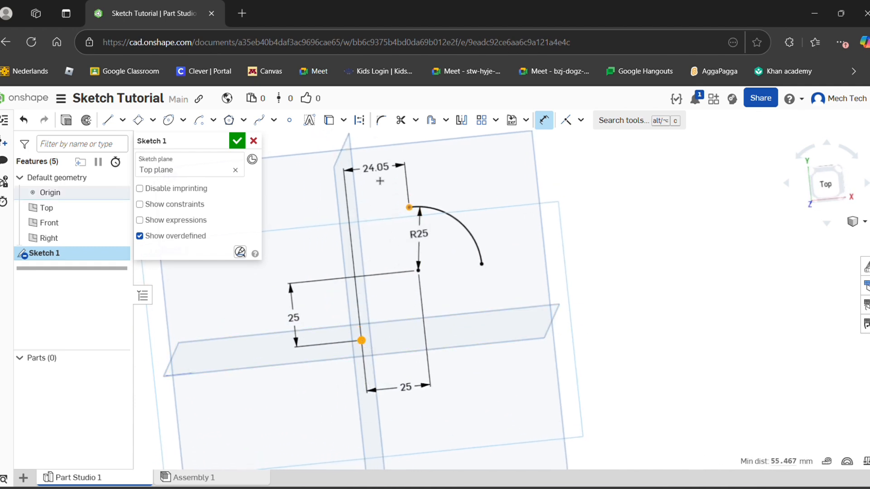
{"action": "scroll", "coordinate": [367, 181], "scroll_direction": "up", "scroll_amount": 3}
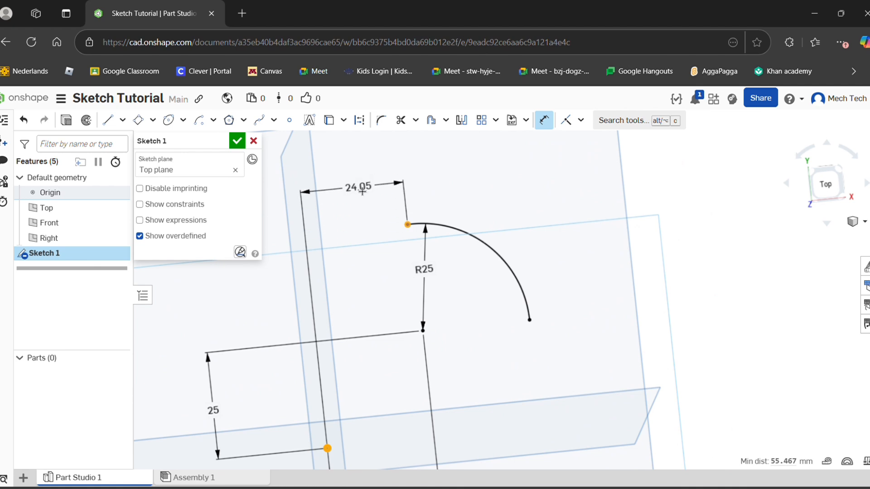
{"action": "left_click", "coordinate": [363, 187]}
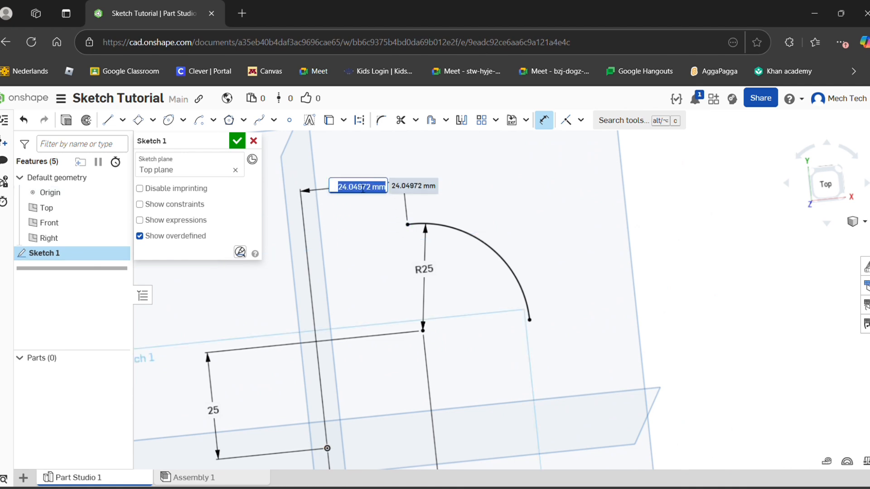
{"action": "type", "text": "25"}
{"action": "key", "text": "Return"}
{"action": "mouse_move", "coordinate": [382, 219]}
{"action": "right_mouse_down"}
{"action": "mouse_move", "coordinate": [291, 289]}
{"action": "mouse_move", "coordinate": [336, 293]}
{"action": "mouse_move", "coordinate": [406, 350]}
{"action": "right_mouse_up"}
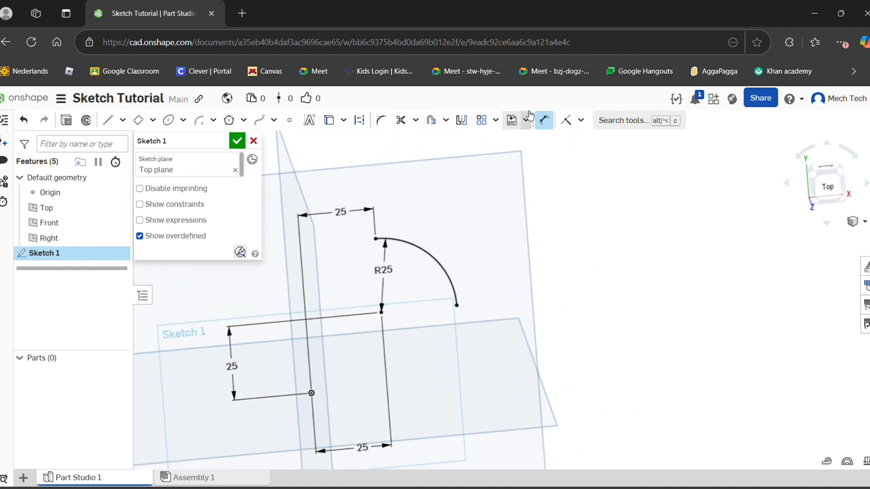
{"action": "left_click", "coordinate": [544, 120]}
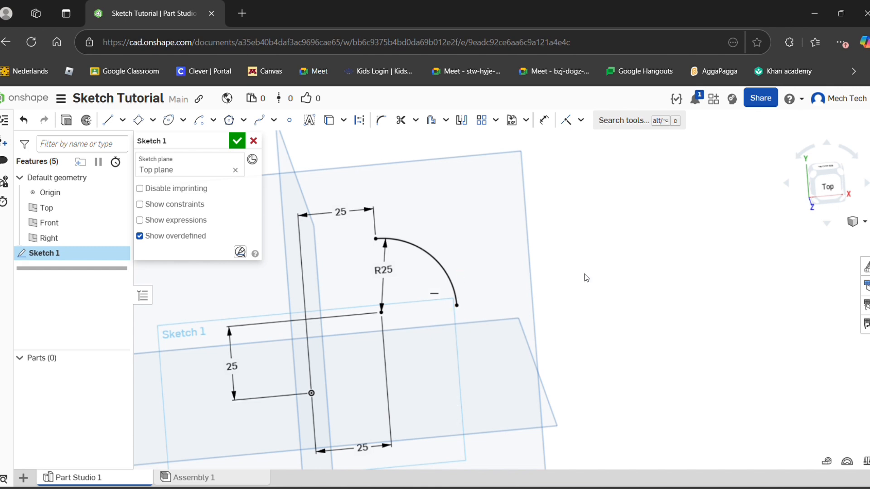
Undo the center point arc and all its dimensions so that only the origin remains in the sketch
{"action": "left_click", "coordinate": [32, 123]}
{"action": "left_click", "coordinate": [32, 123]}
{"action": "left_click", "coordinate": [33, 123]}
{"action": "left_click", "coordinate": [33, 123]}
{"action": "left_click", "coordinate": [34, 123]}
{"action": "left_click", "coordinate": [34, 124]}
{"action": "left_click", "coordinate": [35, 124]}
{"action": "left_click", "coordinate": [37, 124]}
{"action": "left_click", "coordinate": [36, 124]}
{"action": "left_click", "coordinate": [316, 213]}
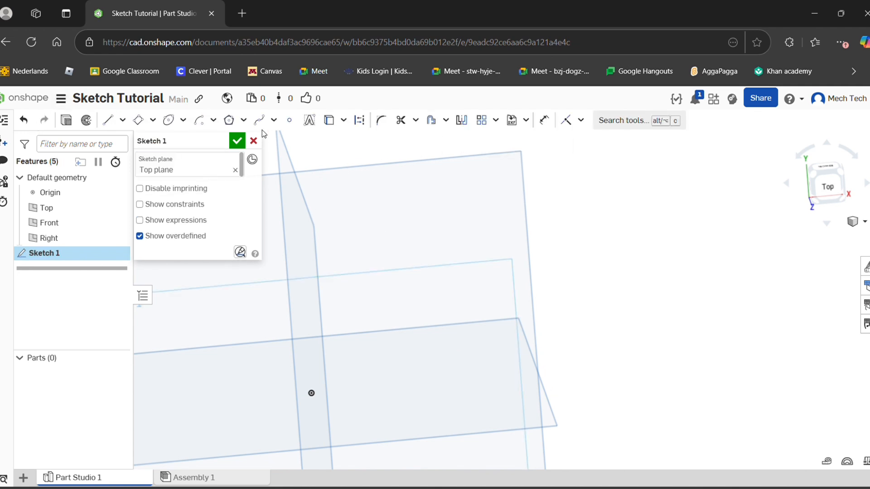
Draw an elliptical arc with axes of about 55 mm and 90 mm, above and right of the origin
{"action": "left_click", "coordinate": [214, 120]}
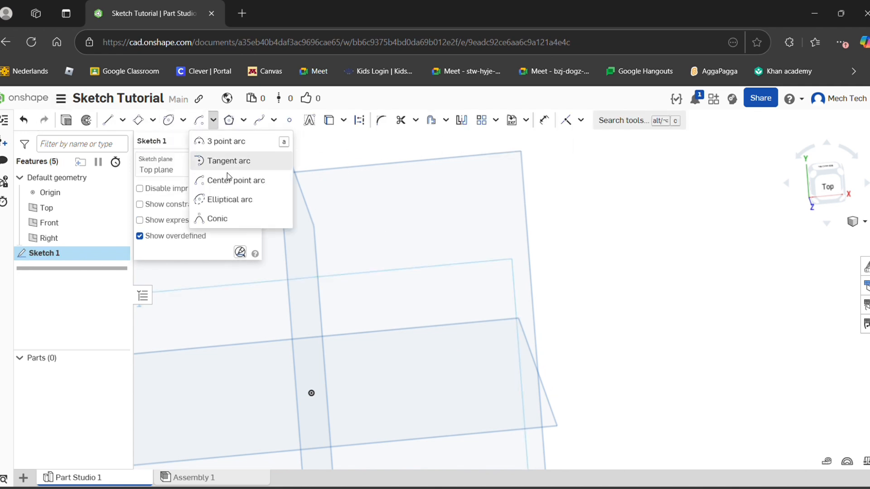
{"action": "left_click", "coordinate": [241, 200]}
{"action": "right_click_drag", "start_coordinate": [334, 306], "coordinate": [334, 378]}
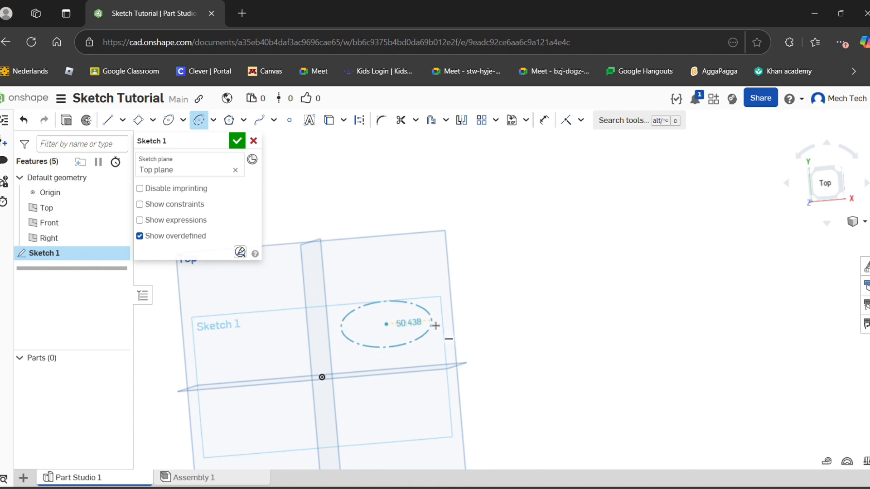
{"action": "left_click", "coordinate": [436, 312]}
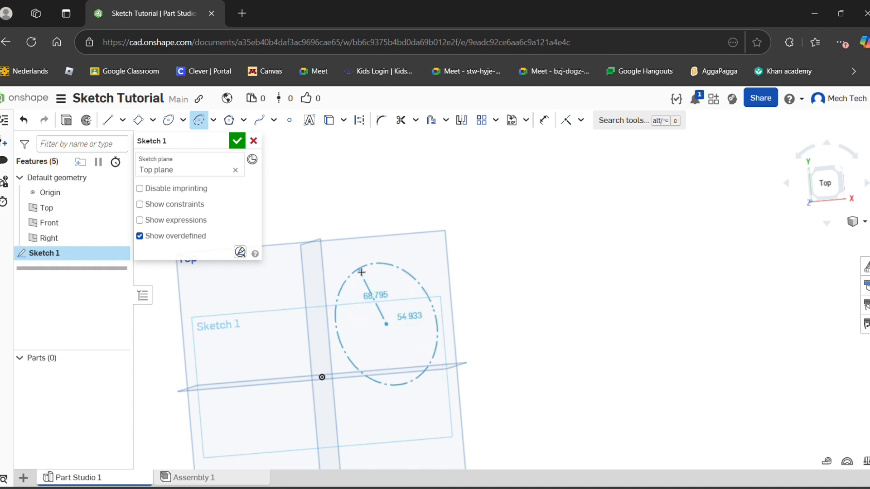
{"action": "left_click", "coordinate": [348, 260]}
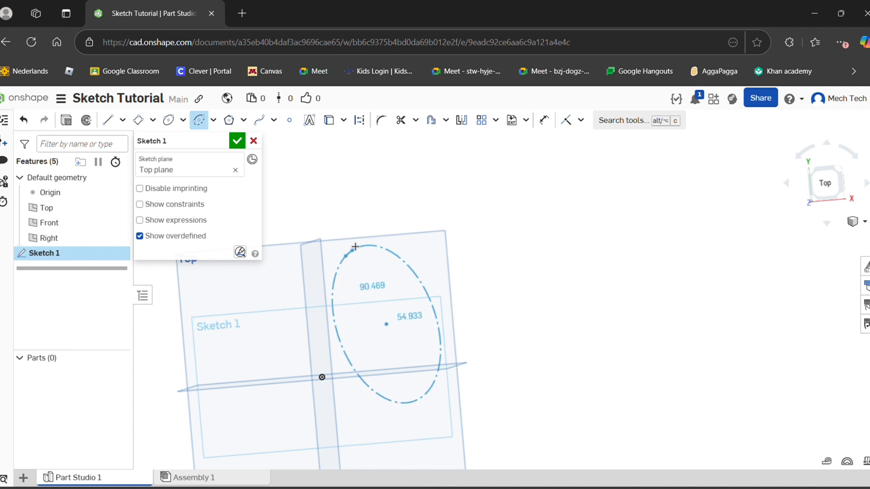
{"action": "left_click", "coordinate": [437, 350]}
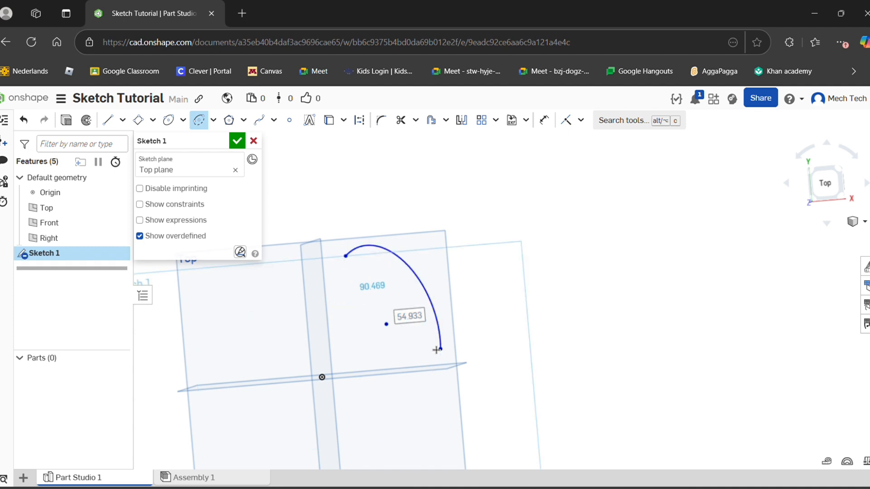
Dimension the elliptical arc's long axis as 90 mm
{"action": "left_click", "coordinate": [544, 120]}
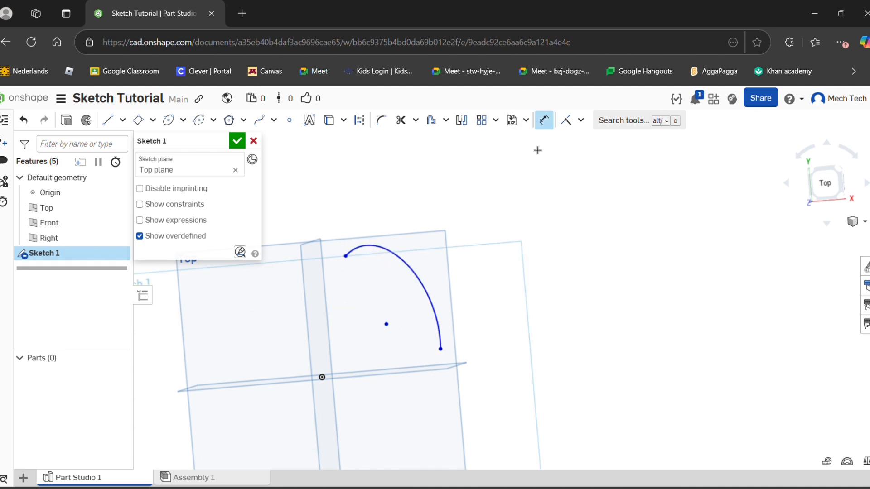
{"action": "left_click", "coordinate": [390, 326]}
{"action": "left_click", "coordinate": [425, 313]}
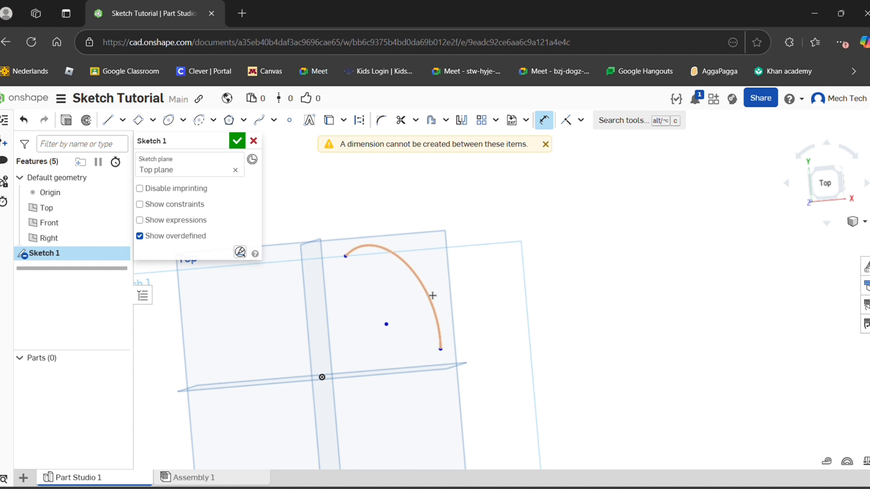
{"action": "left_click", "coordinate": [424, 298]}
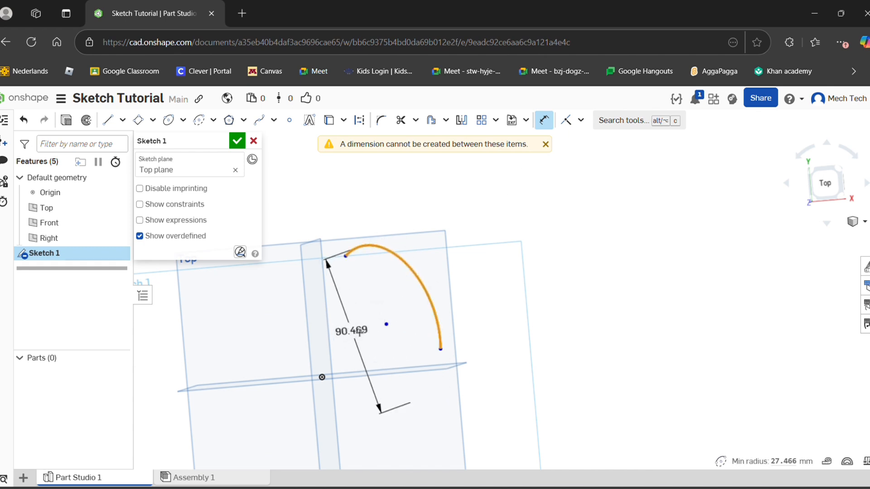
{"action": "left_click", "coordinate": [355, 325]}
{"action": "type", "text": "90"}
{"action": "key", "text": "Return"}
Dimension the elliptical arc's short axis as 45 mm
{"action": "left_click", "coordinate": [434, 302]}
{"action": "left_click", "coordinate": [400, 343]}
{"action": "type", "text": "45"}
{"action": "key", "text": "Return"}
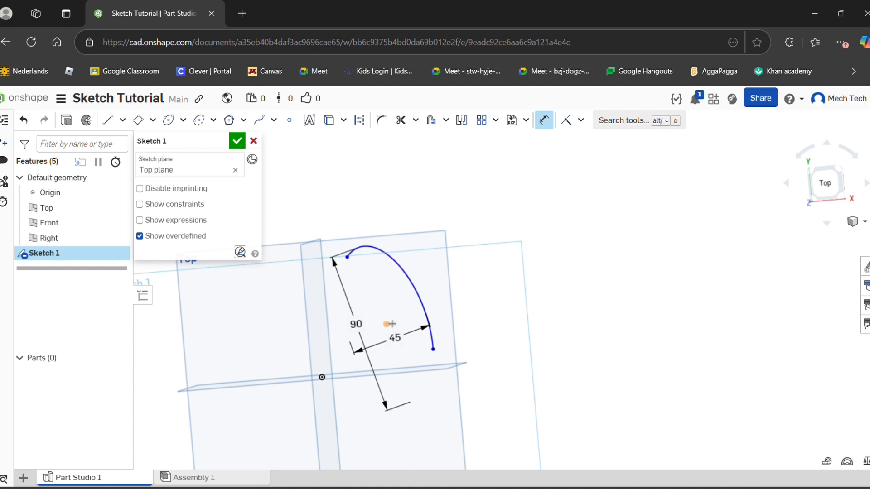
Dimension the horizontal distance between the origin and the elliptical arc's center point as 40 mm
{"action": "key", "text": "d"}
{"action": "left_click", "coordinate": [325, 384]}
{"action": "left_click", "coordinate": [351, 410]}
{"action": "type", "text": "40"}
{"action": "key", "text": "Return"}
Dimension the vertical distance between the elliptical arc's center point and the origin as 10 mm
{"action": "left_click", "coordinate": [390, 324]}
{"action": "left_click", "coordinate": [322, 376]}
{"action": "left_click", "coordinate": [278, 342]}
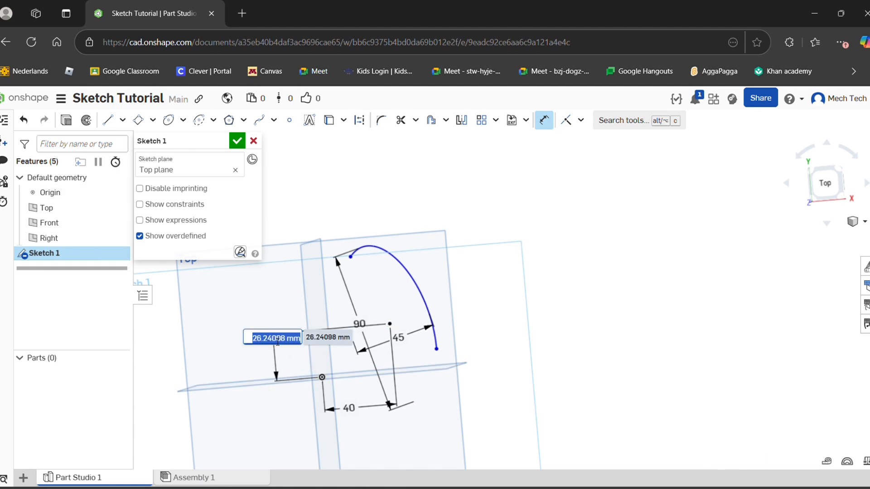
{"action": "type", "text": "10"}
{"action": "key", "text": "Return"}
Leave the Dimension tool and move the elliptical arc's upper endpoint to rotate and reshape the arc around its fixed center
{"action": "mouse_move", "coordinate": [411, 369]}
{"action": "right_mouse_down"}
{"action": "mouse_move", "coordinate": [423, 361]}
{"action": "mouse_move", "coordinate": [404, 369]}
{"action": "mouse_move", "coordinate": [421, 361]}
{"action": "right_mouse_up"}
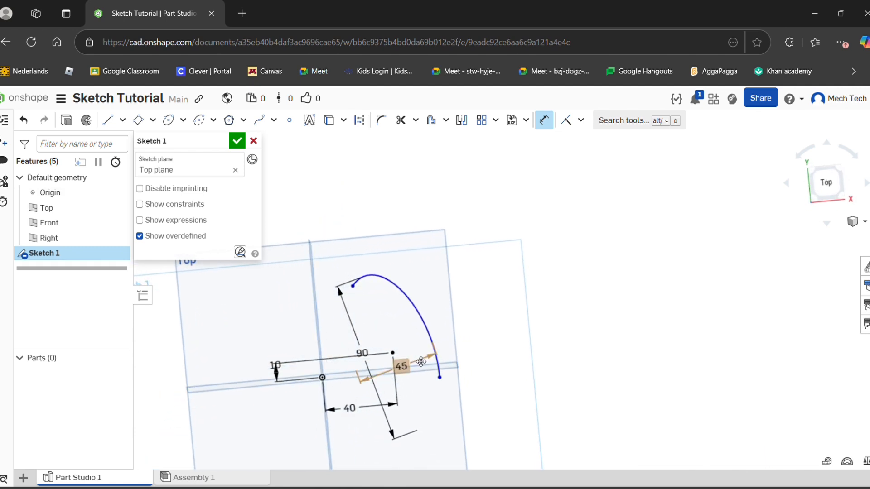
{"action": "left_click", "coordinate": [409, 297]}
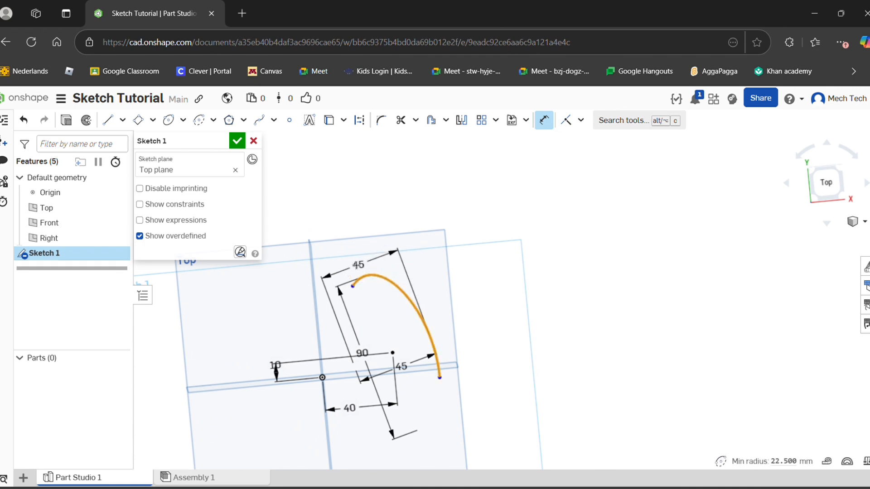
{"action": "left_click", "coordinate": [546, 121]}
{"action": "scroll", "coordinate": [401, 330], "scroll_direction": "up", "scroll_amount": 1}
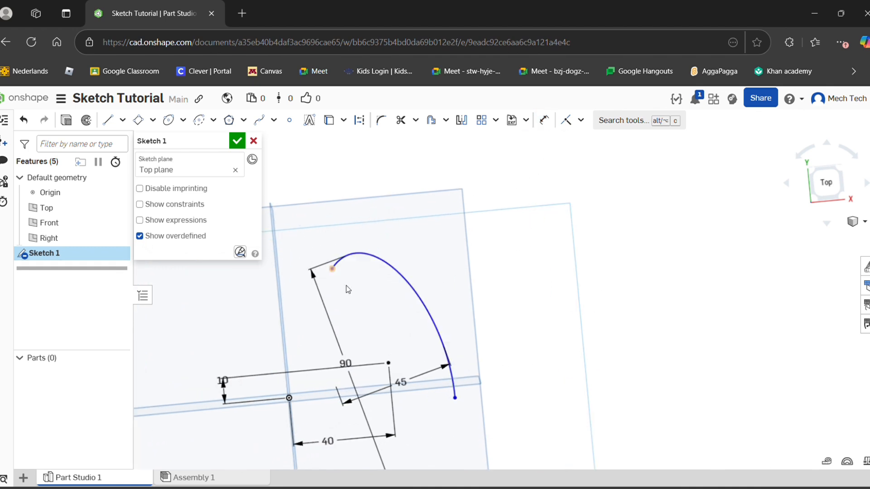
{"action": "mouse_move", "coordinate": [332, 269]}
{"action": "left_mouse_down"}
{"action": "mouse_move", "coordinate": [316, 319]}
{"action": "mouse_move", "coordinate": [431, 430]}
{"action": "mouse_move", "coordinate": [330, 344]}
{"action": "mouse_move", "coordinate": [390, 281]}
{"action": "mouse_move", "coordinate": [484, 237]}
{"action": "mouse_move", "coordinate": [449, 363]}
{"action": "mouse_move", "coordinate": [380, 268]}
{"action": "left_mouse_up"}
{"action": "scroll", "coordinate": [392, 376], "scroll_direction": "down", "scroll_amount": 2}
{"action": "scroll", "coordinate": [372, 395], "scroll_direction": "up", "scroll_amount": 3}
{"action": "scroll", "coordinate": [310, 391], "scroll_direction": "down", "scroll_amount": 3}
{"action": "right_click", "coordinate": [310, 391]}
Dimension the horizontal distance between the origin and the elliptical arc's left endpoint as 10 mm
{"action": "left_click", "coordinate": [544, 120]}
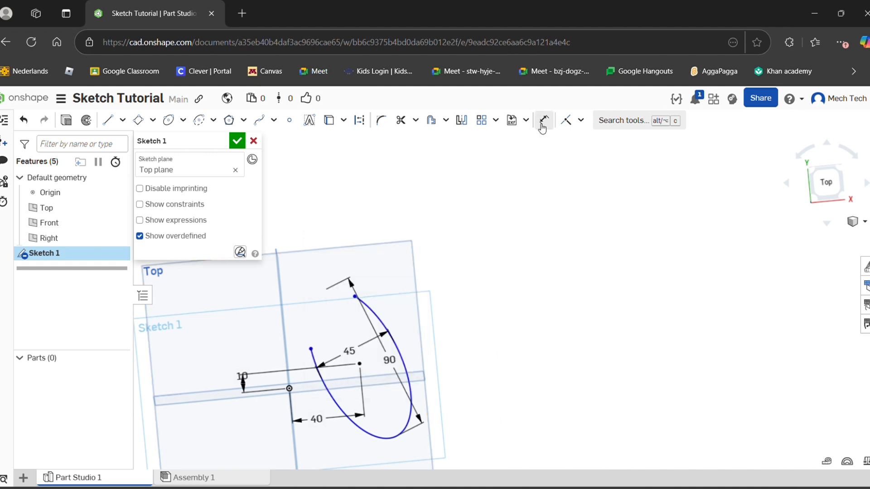
{"action": "left_click", "coordinate": [289, 388]}
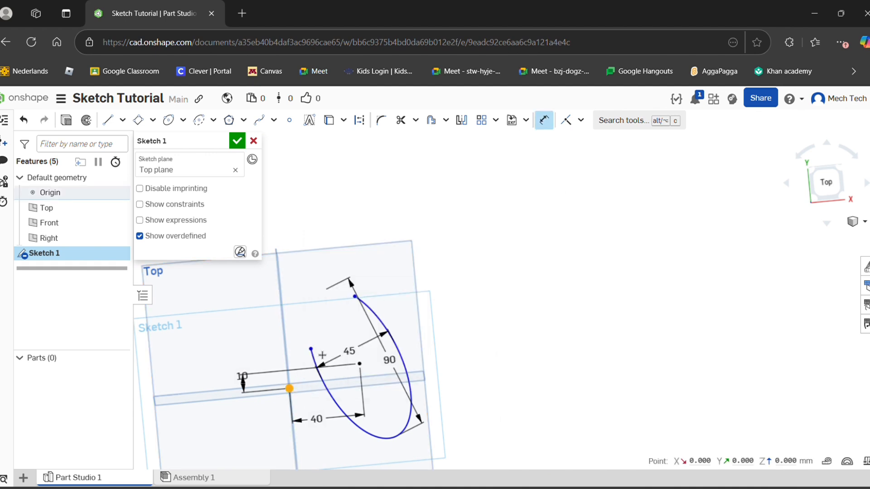
{"action": "key", "text": "d"}
{"action": "left_click", "coordinate": [309, 404]}
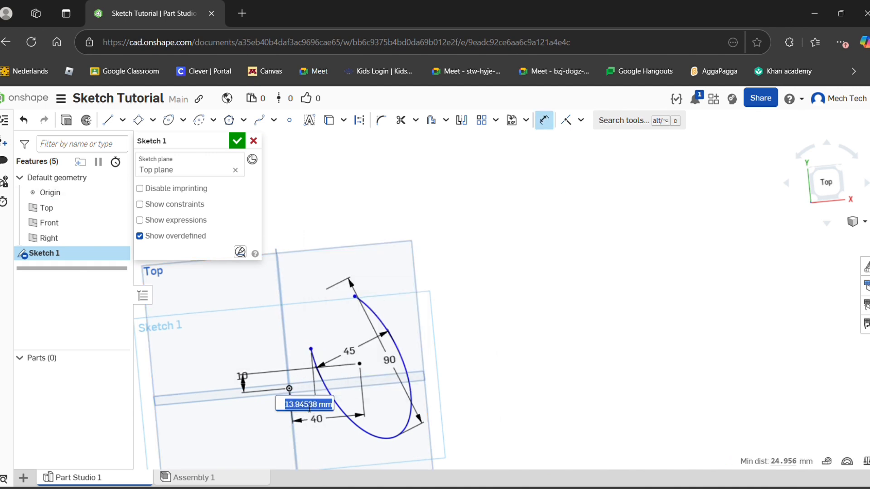
{"action": "key", "text": "Return"}
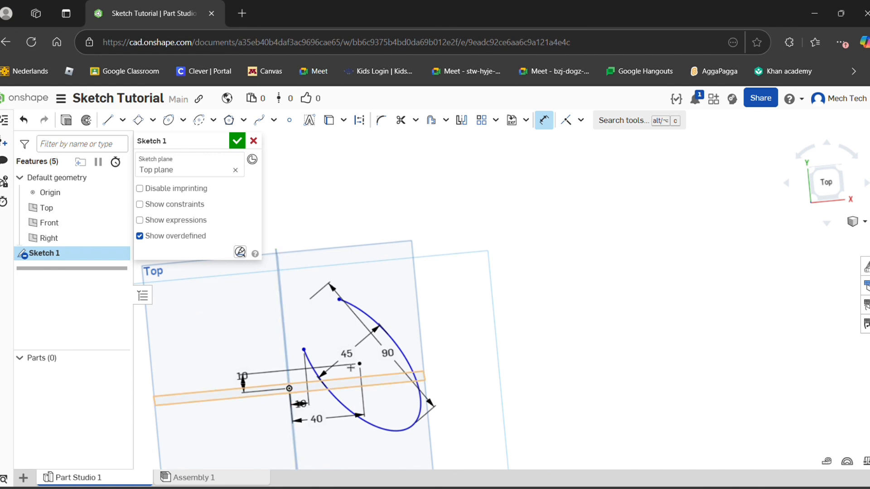
Dimension the vertical distance between the origin and the elliptical arc's left endpoint as 20 mm
{"action": "left_click", "coordinate": [338, 303]}
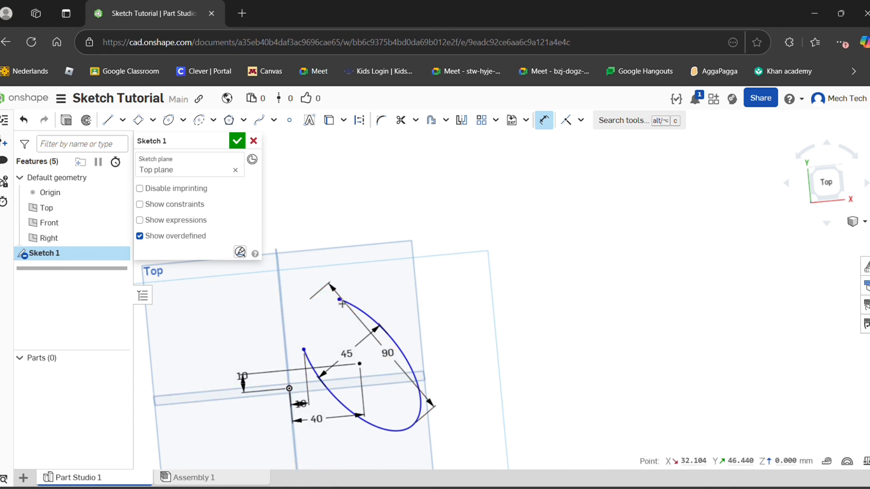
{"action": "left_click", "coordinate": [304, 353]}
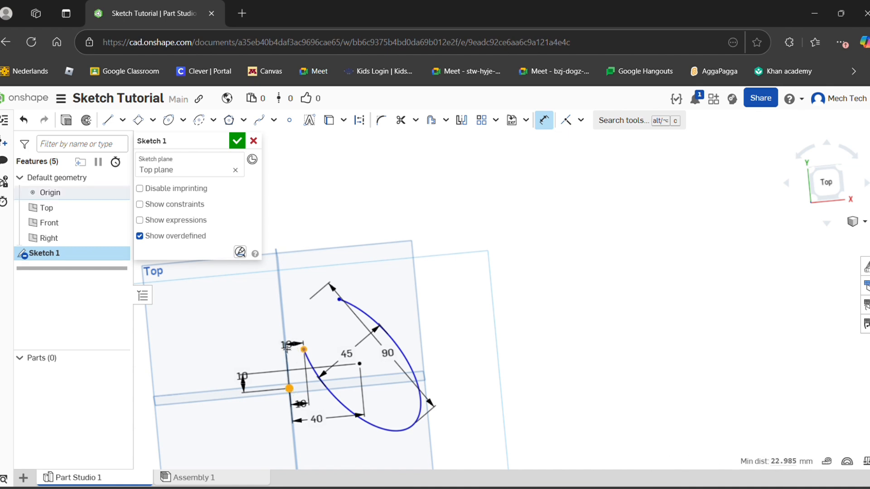
{"action": "left_click", "coordinate": [266, 363]}
{"action": "type", "text": "20"}
{"action": "key", "text": "Return"}
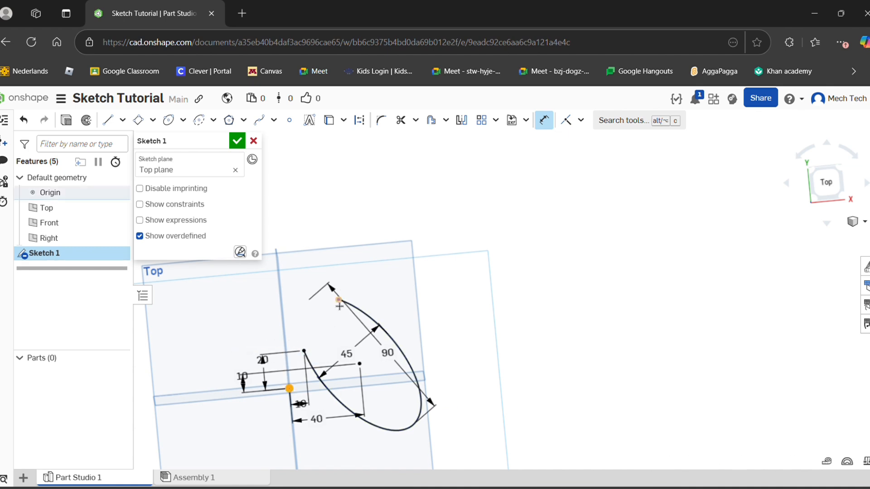
Dimension the horizontal distance between the origin and the elliptical arc's upper endpoint as 30 mm
{"action": "left_click", "coordinate": [331, 370]}
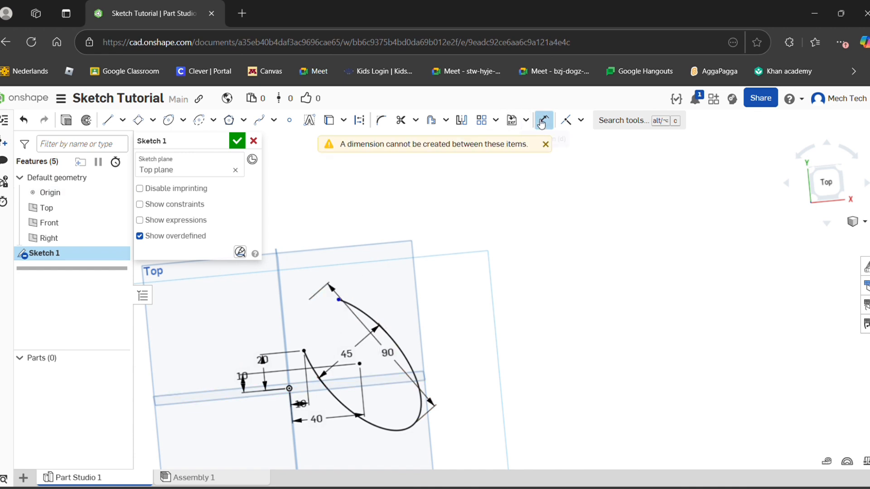
{"action": "left_click", "coordinate": [290, 388]}
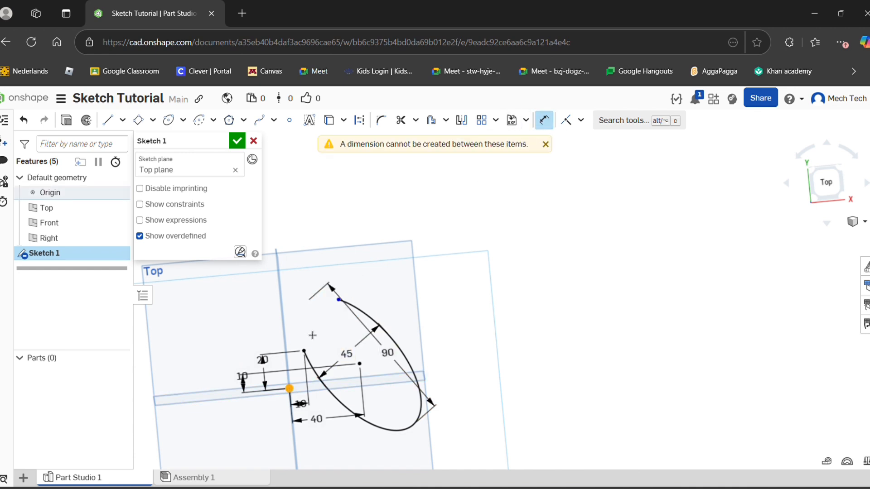
{"action": "left_click", "coordinate": [339, 299]}
{"action": "left_click", "coordinate": [327, 408]}
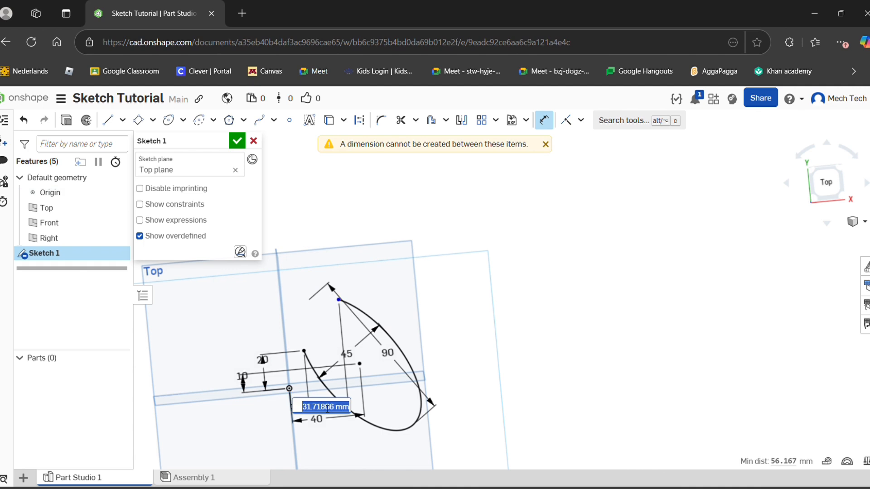
{"action": "key", "text": "Return"}
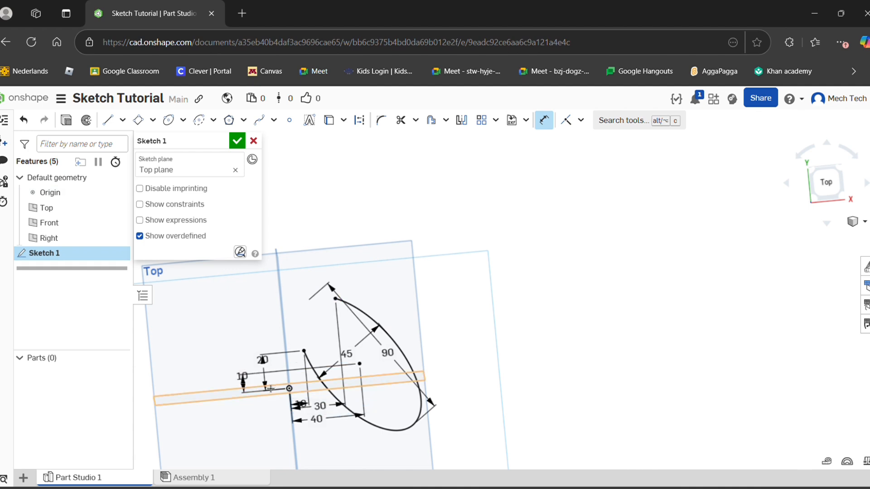
Try to dimension the vertical distance between the origin and the elliptical arc's upper endpoint as 50 mm, and undo that value
{"action": "left_click", "coordinate": [290, 391]}
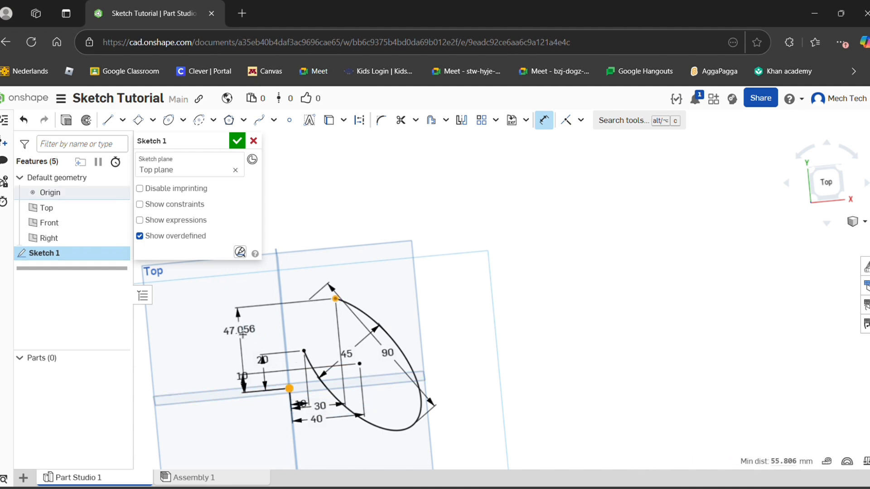
{"action": "left_click", "coordinate": [244, 334]}
{"action": "key", "text": "Return"}
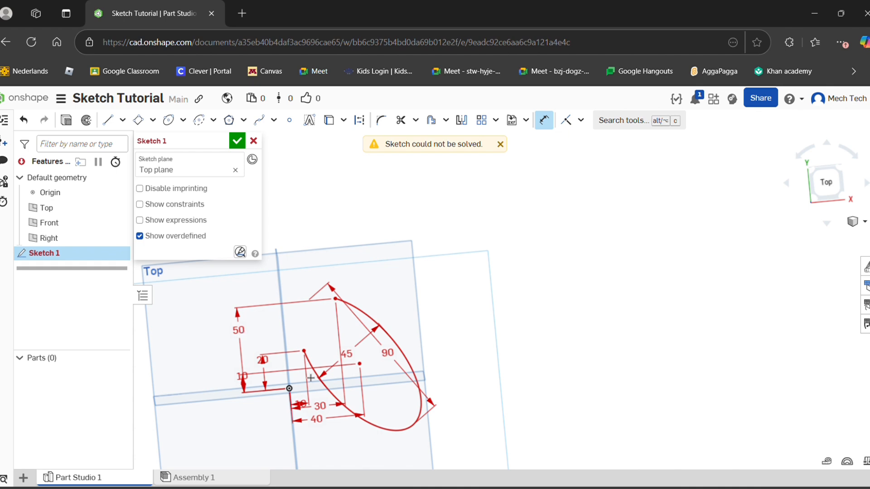
{"action": "left_click", "coordinate": [24, 120]}
Reposition the labels of the upper endpoint's vertical reference dimension and its 30 mm horizontal dimension
{"action": "left_click_drag", "start_coordinate": [254, 330], "coordinate": [281, 303]}
{"action": "scroll", "coordinate": [323, 301], "scroll_direction": "up", "scroll_amount": 3}
{"action": "scroll", "coordinate": [282, 331], "scroll_direction": "down", "scroll_amount": 2}
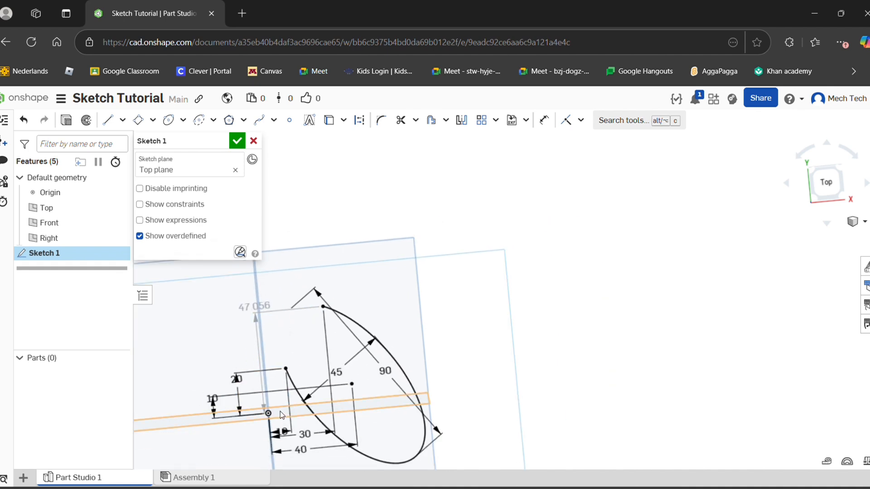
{"action": "mouse_move", "coordinate": [304, 433]}
{"action": "left_mouse_down"}
{"action": "mouse_move", "coordinate": [301, 401]}
{"action": "mouse_move", "coordinate": [307, 438]}
{"action": "left_mouse_up"}
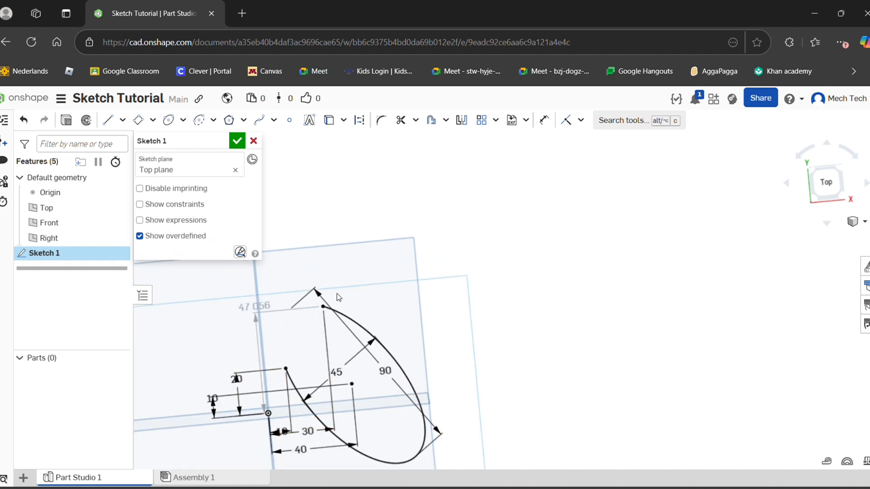
Examine the elliptical arc's upper endpoint and the dimensions attached to it
{"action": "scroll", "coordinate": [330, 314], "scroll_direction": "up", "scroll_amount": 4}
{"action": "scroll", "coordinate": [300, 289], "scroll_direction": "down", "scroll_amount": 5}
{"action": "scroll", "coordinate": [304, 346], "scroll_direction": "up", "scroll_amount": 3}
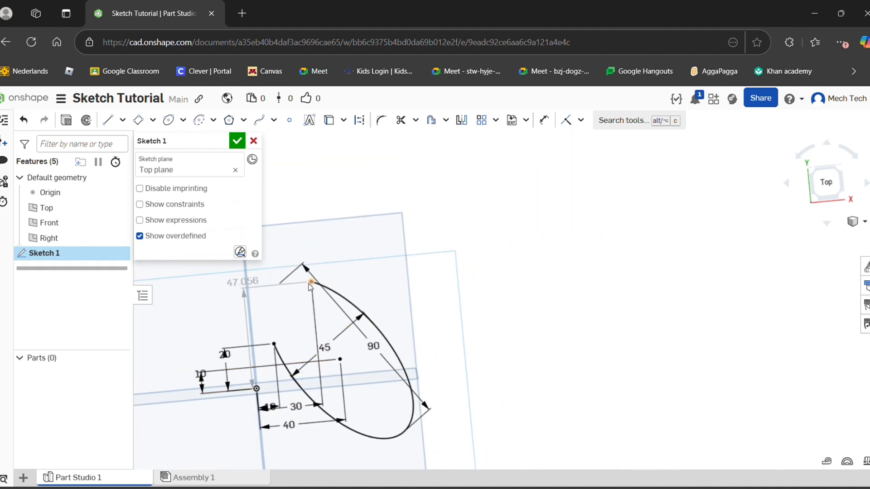
{"action": "scroll", "coordinate": [310, 287], "scroll_direction": "up", "scroll_amount": 3}
{"action": "scroll", "coordinate": [310, 286], "scroll_direction": "down", "scroll_amount": 3}
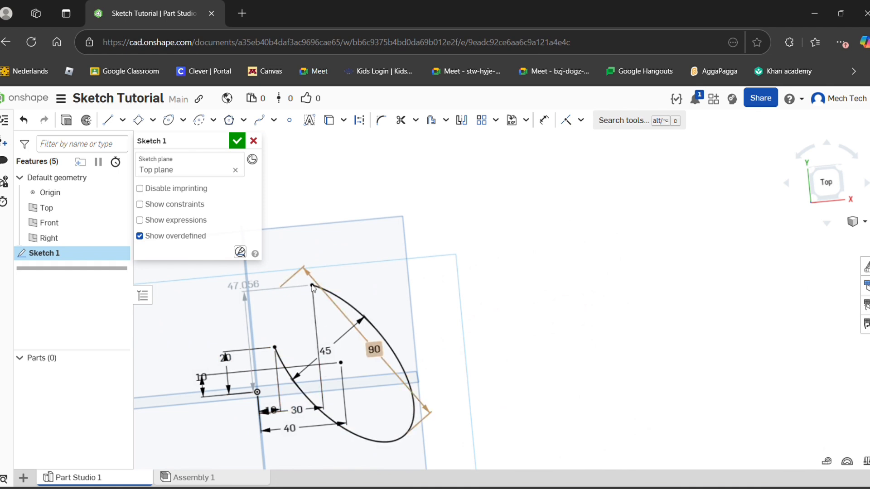
{"action": "scroll", "coordinate": [314, 284], "scroll_direction": "up", "scroll_amount": 5}
{"action": "scroll", "coordinate": [317, 289], "scroll_direction": "up", "scroll_amount": 2}
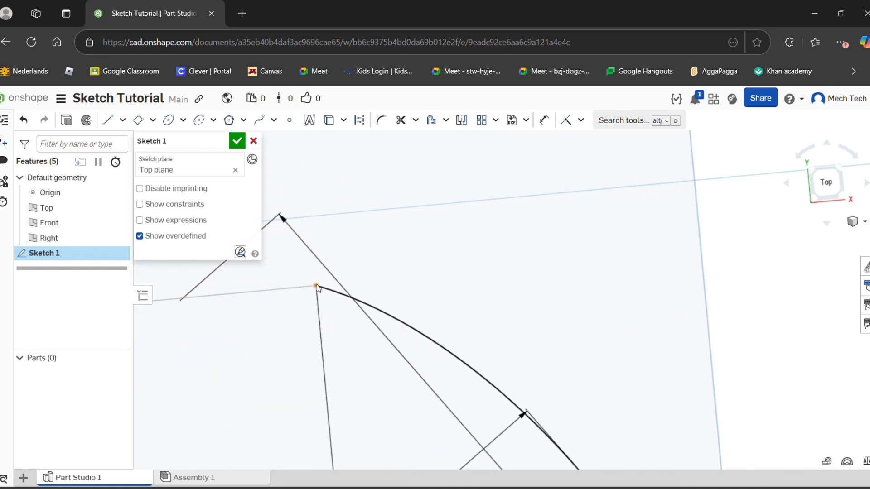
{"action": "scroll", "coordinate": [316, 284], "scroll_direction": "down", "scroll_amount": 3}
{"action": "scroll", "coordinate": [315, 289], "scroll_direction": "down", "scroll_amount": 3}
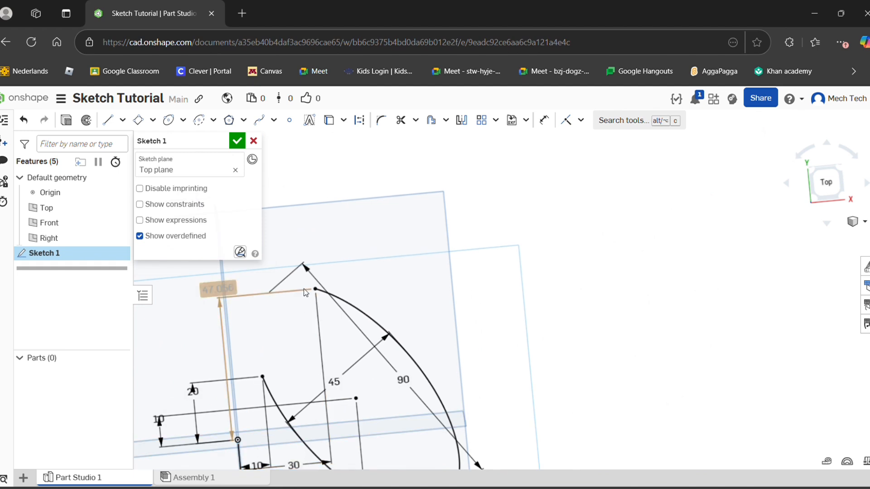
Move the upper endpoint's vertical reference dimension label lower, to about the middle of its dimension line
{"action": "mouse_move", "coordinate": [331, 300]}
{"action": "right_mouse_down"}
{"action": "mouse_move", "coordinate": [300, 309]}
{"action": "mouse_move", "coordinate": [309, 319]}
{"action": "mouse_move", "coordinate": [302, 321]}
{"action": "mouse_move", "coordinate": [313, 319]}
{"action": "mouse_move", "coordinate": [278, 303]}
{"action": "right_mouse_up"}
{"action": "mouse_move", "coordinate": [259, 295]}
{"action": "left_mouse_down"}
{"action": "mouse_move", "coordinate": [227, 338]}
{"action": "mouse_move", "coordinate": [250, 344]}
{"action": "mouse_move", "coordinate": [243, 339]}
{"action": "left_mouse_up"}
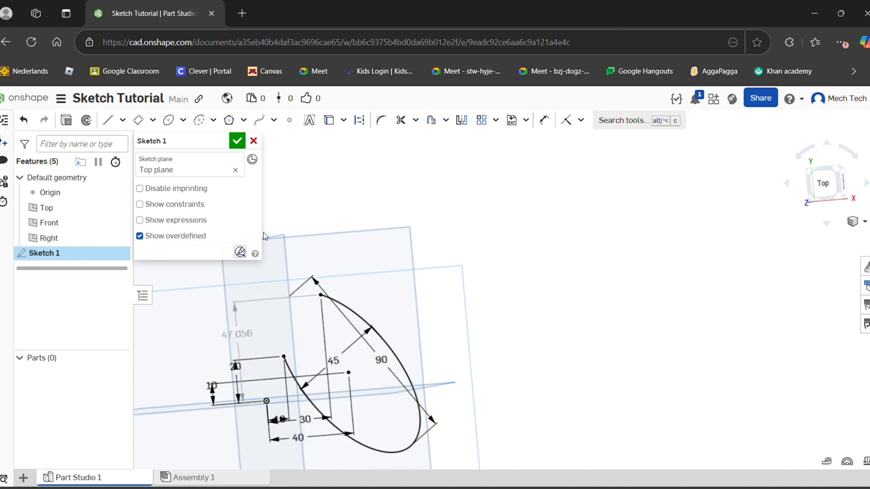
{"action": "scroll", "coordinate": [295, 266], "scroll_direction": "down", "scroll_amount": 1}
{"action": "middle_click_drag", "start_coordinate": [295, 327], "coordinate": [372, 325]}
{"action": "scroll", "coordinate": [379, 326], "scroll_direction": "up", "scroll_amount": 2}
{"action": "right_click_drag", "start_coordinate": [381, 324], "coordinate": [398, 329]}
{"action": "scroll", "coordinate": [408, 325], "scroll_direction": "up", "scroll_amount": 2}
{"action": "scroll", "coordinate": [396, 317], "scroll_direction": "down", "scroll_amount": 3}
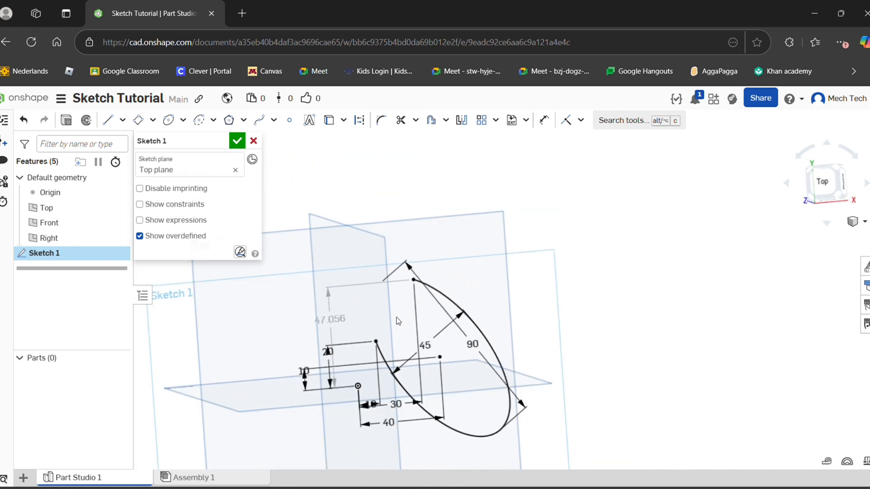
{"action": "scroll", "coordinate": [398, 321], "scroll_direction": "down", "scroll_amount": 2}
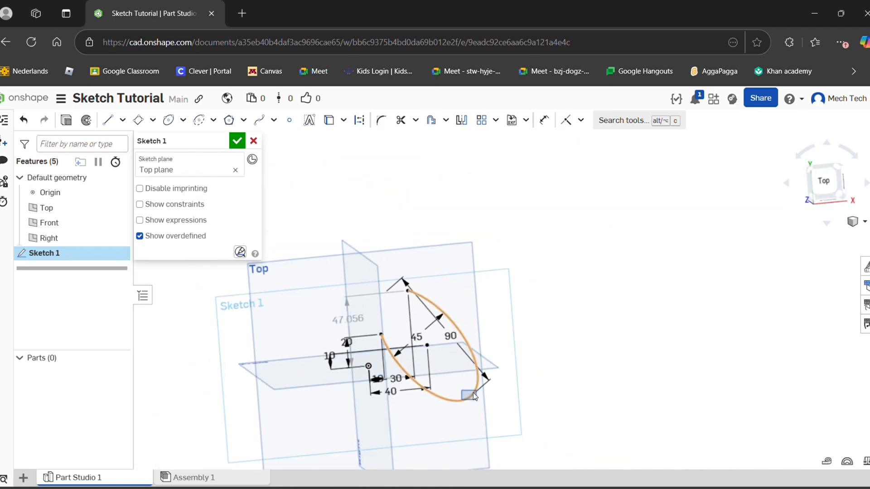
Undo the elliptical arc and all its dimensions until the sketch is empty
{"action": "mouse_move", "coordinate": [332, 308]}
{"action": "right_mouse_down"}
{"action": "mouse_move", "coordinate": [286, 310]}
{"action": "mouse_move", "coordinate": [272, 299]}
{"action": "right_mouse_up"}
{"action": "left_click", "coordinate": [28, 119]}
{"action": "left_click", "coordinate": [28, 119]}
{"action": "left_click", "coordinate": [29, 119]}
{"action": "left_click", "coordinate": [29, 119]}
{"action": "left_click", "coordinate": [29, 119]}
{"action": "left_click", "coordinate": [29, 119]}
{"action": "left_click", "coordinate": [29, 119]}
{"action": "left_click", "coordinate": [29, 119]}
{"action": "left_click", "coordinate": [29, 119]}
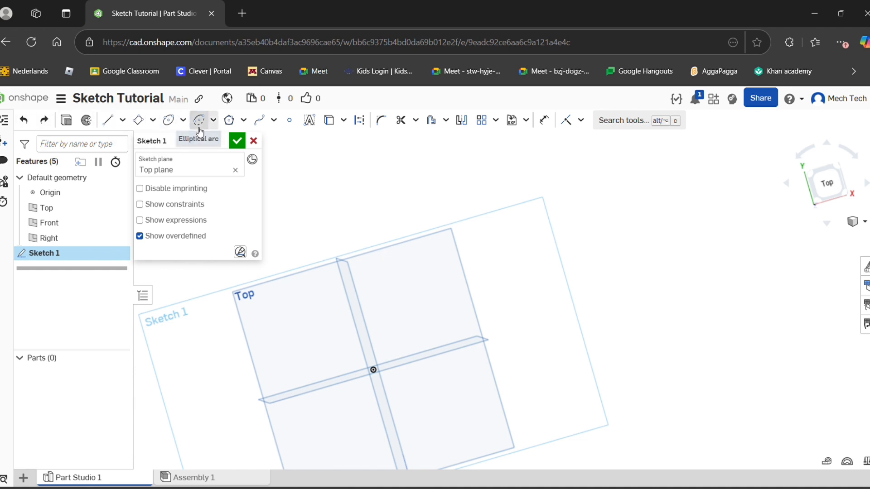
Sketch a conic with endpoints on either side of the origin, its control point beyond the Top plane's upper edge, and a rho of 0.5
{"action": "left_click", "coordinate": [213, 120]}
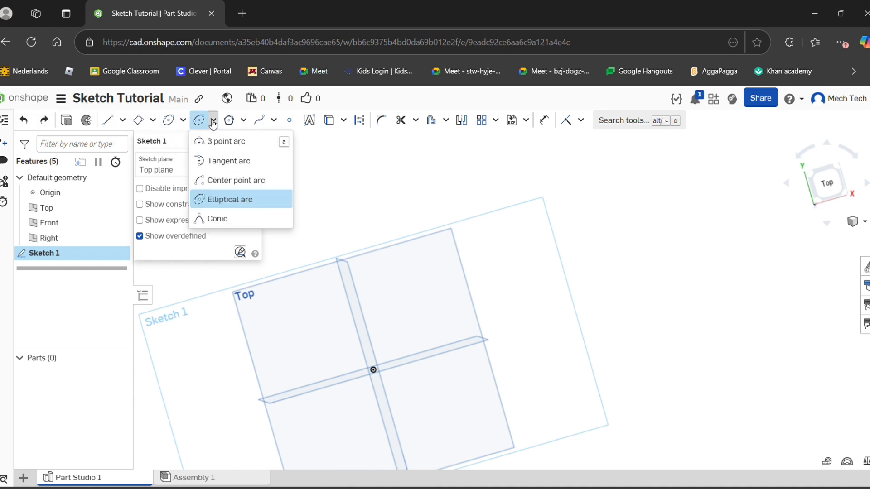
{"action": "left_click", "coordinate": [238, 227]}
{"action": "mouse_move", "coordinate": [347, 381]}
{"action": "right_mouse_down"}
{"action": "mouse_move", "coordinate": [349, 393]}
{"action": "mouse_move", "coordinate": [337, 385]}
{"action": "right_mouse_up"}
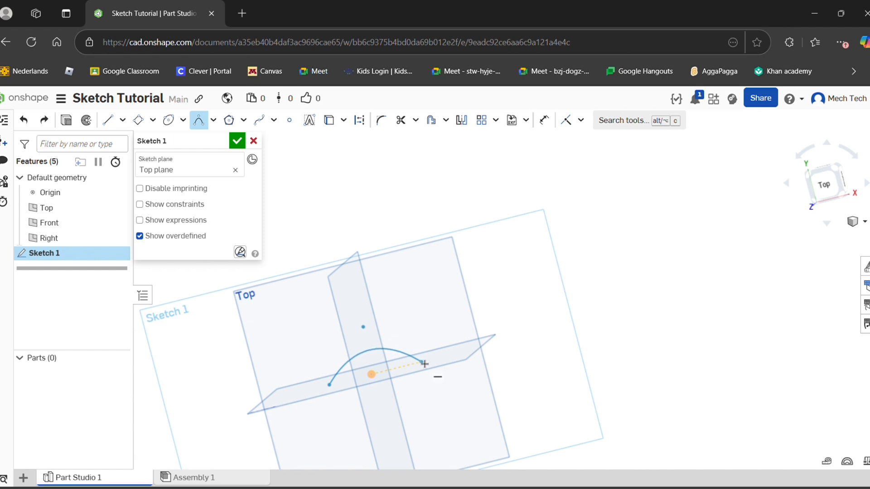
{"action": "left_click", "coordinate": [435, 366]}
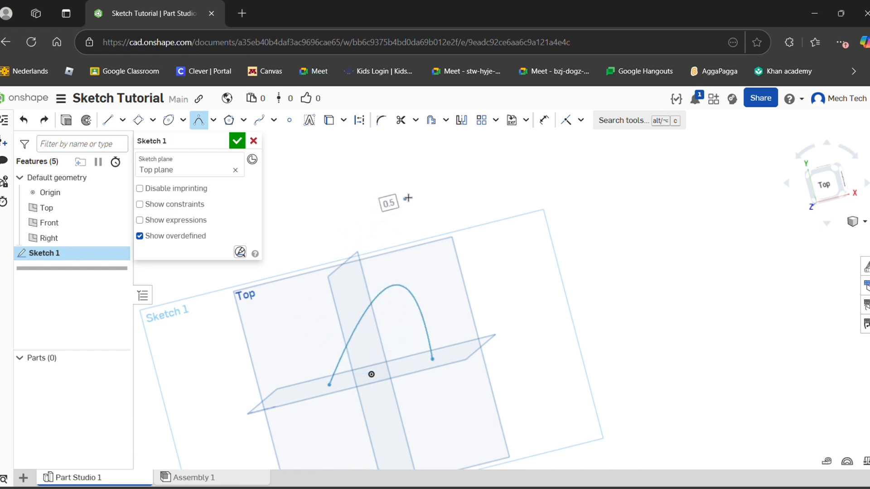
{"action": "scroll", "coordinate": [362, 329], "scroll_direction": "down", "scroll_amount": 2}
{"action": "middle_click_drag", "start_coordinate": [369, 335], "coordinate": [386, 376]}
{"action": "mouse_move", "coordinate": [386, 377]}
{"action": "right_mouse_down"}
{"action": "mouse_move", "coordinate": [372, 371]}
{"action": "mouse_move", "coordinate": [381, 351]}
{"action": "right_mouse_up"}
{"action": "mouse_move", "coordinate": [362, 403]}
{"action": "right_mouse_down"}
{"action": "mouse_move", "coordinate": [397, 369]}
{"action": "mouse_move", "coordinate": [376, 333]}
{"action": "right_mouse_up"}
{"action": "scroll", "coordinate": [364, 372], "scroll_direction": "up", "scroll_amount": 5}
{"action": "scroll", "coordinate": [375, 333], "scroll_direction": "down", "scroll_amount": 3}
{"action": "middle_click_drag", "start_coordinate": [360, 320], "coordinate": [307, 278]}
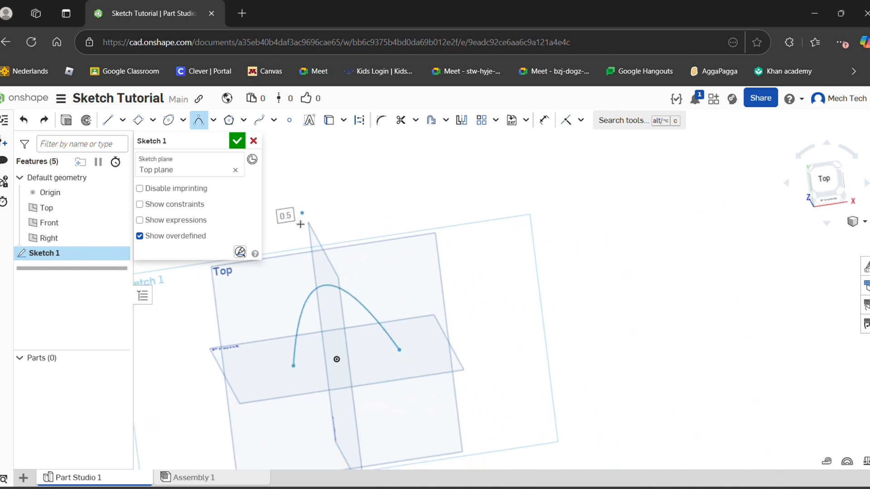
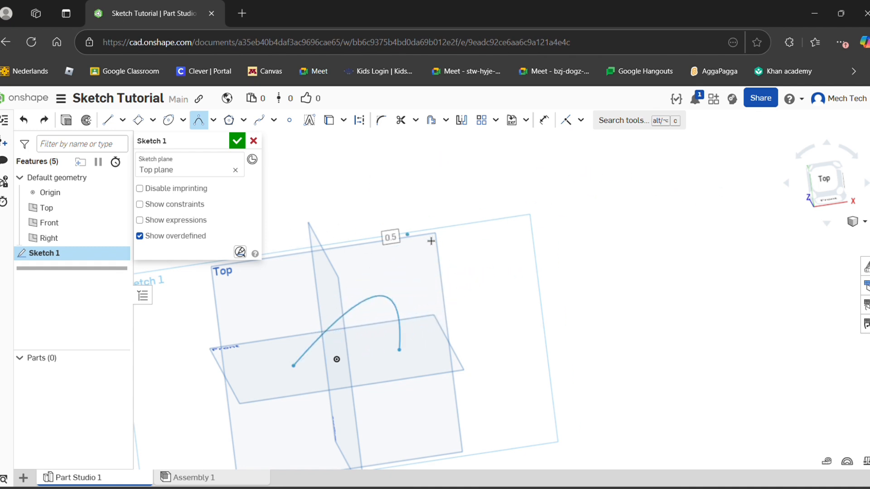
{"action": "left_click", "coordinate": [327, 187]}
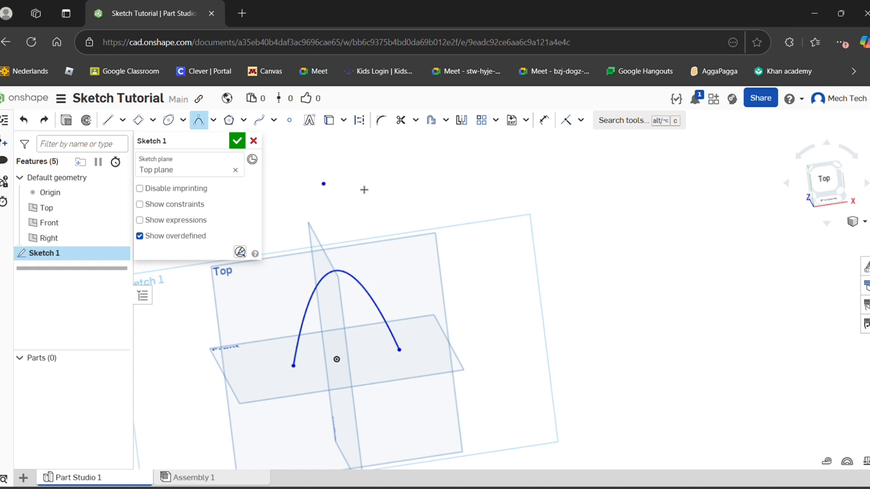
{"action": "scroll", "coordinate": [367, 274], "scroll_direction": "down", "scroll_amount": 3}
{"action": "scroll", "coordinate": [362, 219], "scroll_direction": "up", "scroll_amount": 5}
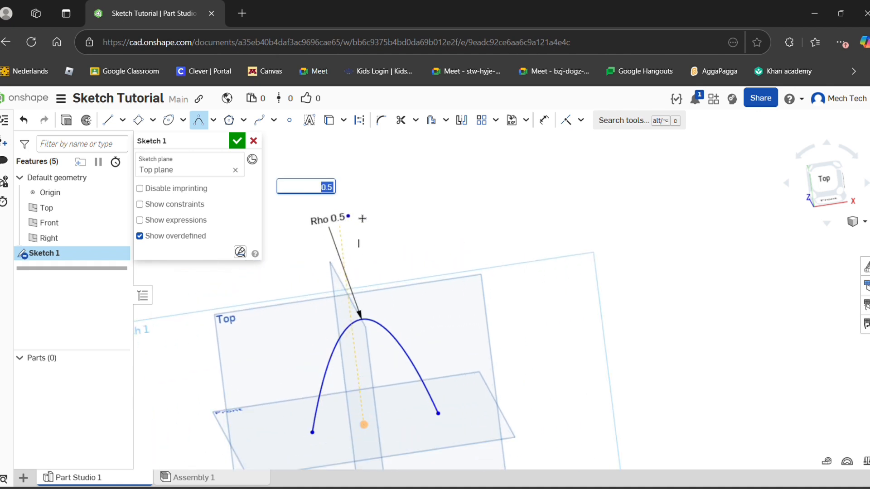
{"action": "left_click", "coordinate": [544, 120]}
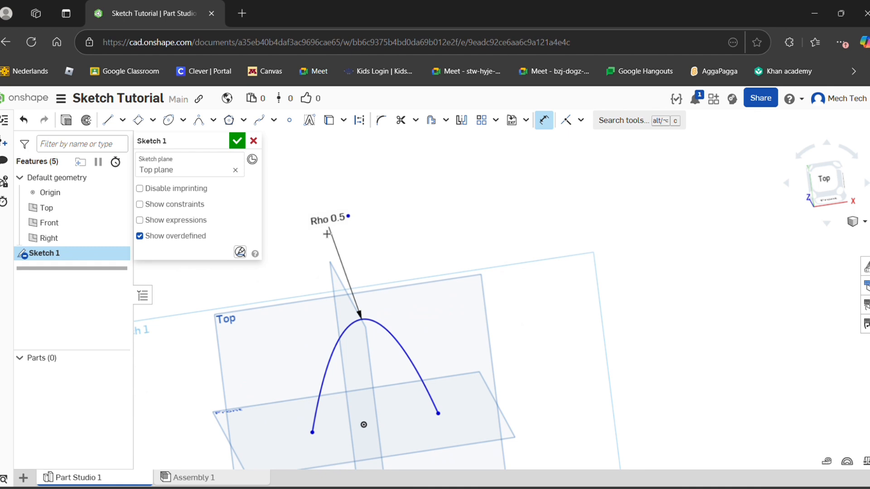
{"action": "left_click", "coordinate": [107, 120]}
{"action": "left_click", "coordinate": [352, 221]}
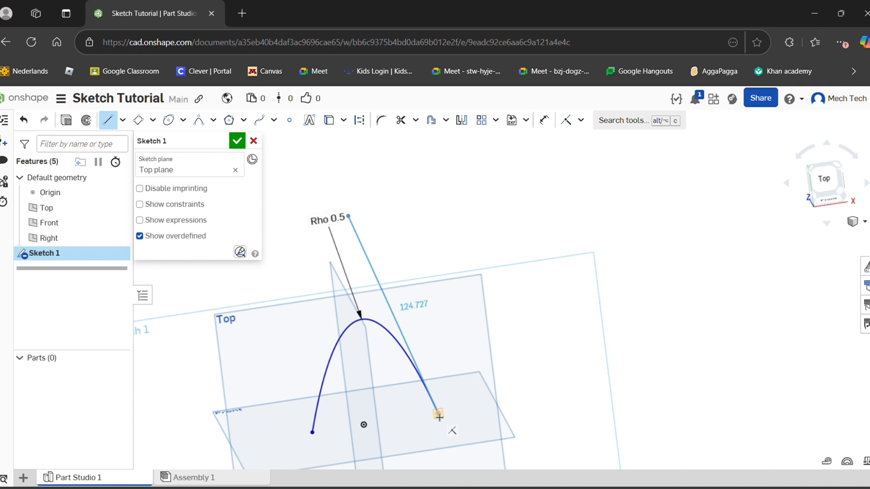
{"action": "scroll", "coordinate": [438, 415], "scroll_direction": "up", "scroll_amount": 2}
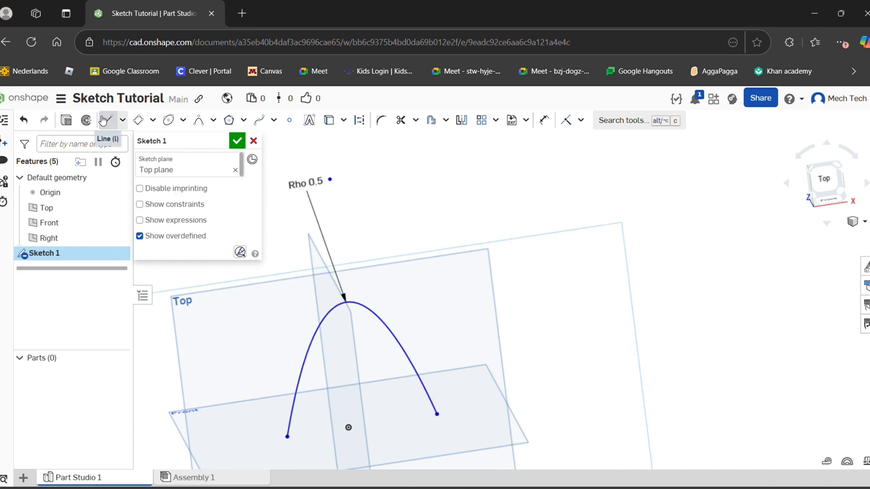
Dimension the horizontal distance between the conic's control point and the origin as 0 mm
{"action": "scroll", "coordinate": [382, 270], "scroll_direction": "down", "scroll_amount": 2}
{"action": "middle_click_drag", "start_coordinate": [382, 270], "coordinate": [425, 227]}
{"action": "right_click_drag", "start_coordinate": [425, 228], "coordinate": [438, 249]}
{"action": "left_click", "coordinate": [546, 121]}
{"action": "right_click_drag", "start_coordinate": [408, 320], "coordinate": [390, 244]}
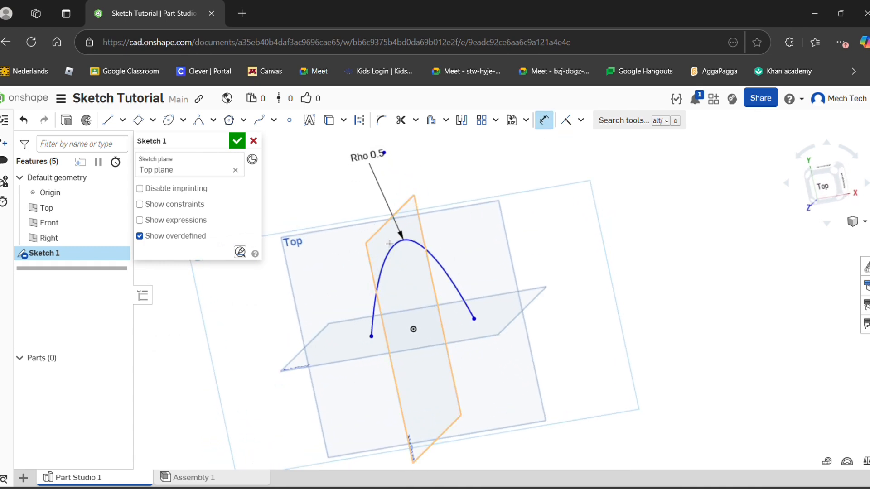
{"action": "key", "text": "d"}
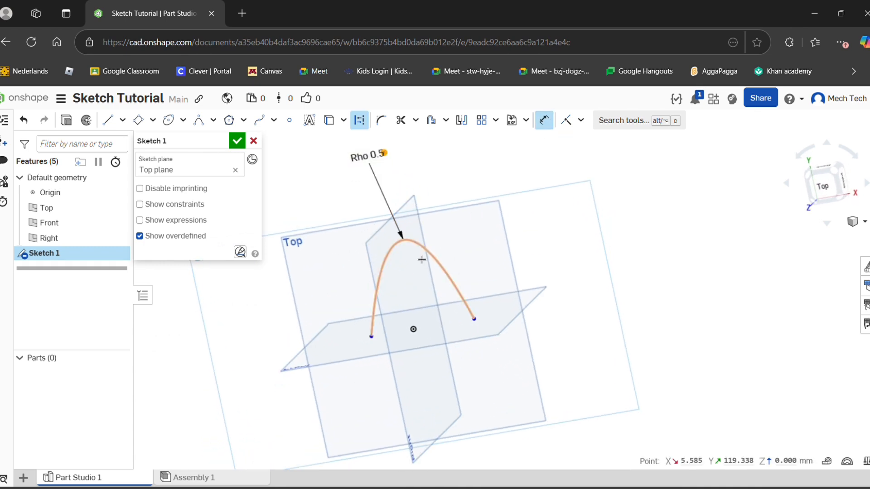
{"action": "left_click", "coordinate": [413, 328]}
{"action": "left_click", "coordinate": [429, 361]}
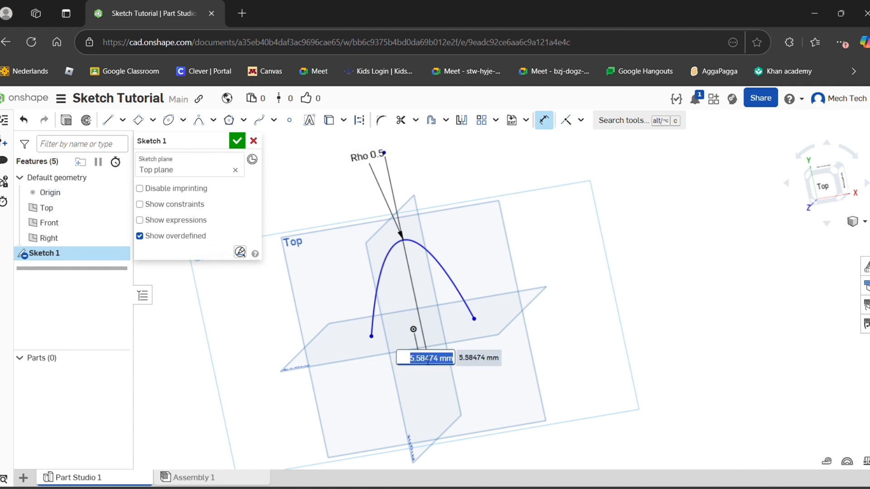
{"action": "type", "text": "0"}
{"action": "key", "text": "Return"}
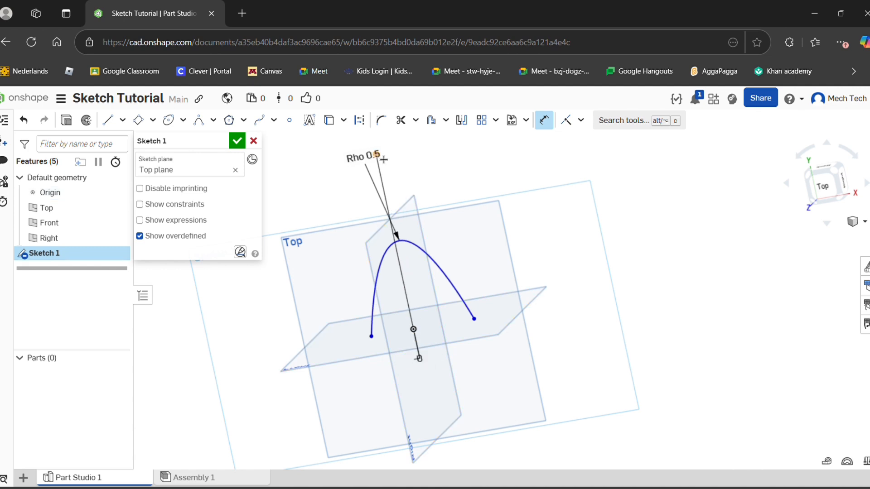
Dimension the vertical distance between the conic's control point and the origin as 100 mm
{"action": "left_click", "coordinate": [413, 329]}
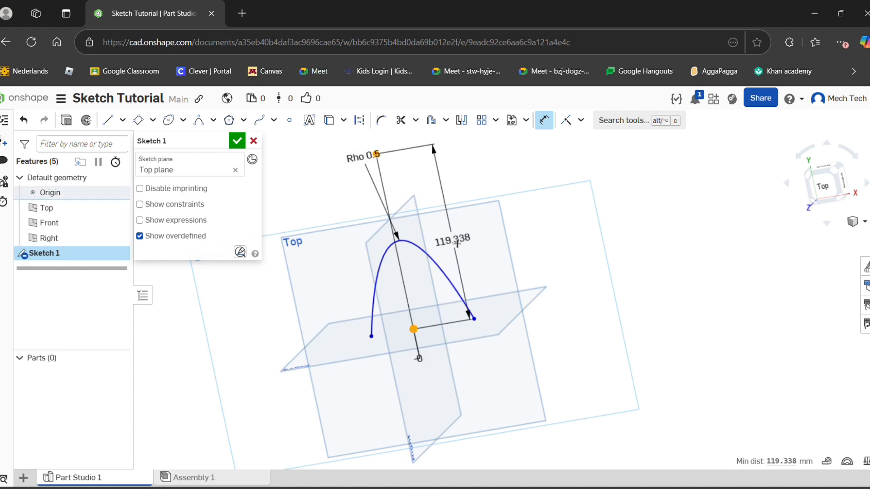
{"action": "left_click", "coordinate": [458, 243]}
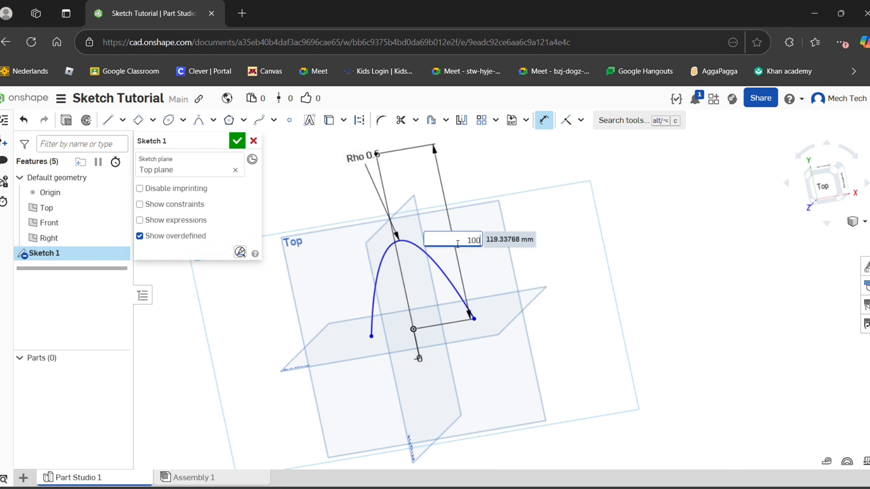
{"action": "key", "text": "Return"}
Pull the conic's right endpoint slightly inward and dimension its horizontal distance from the origin as 30 mm
{"action": "mouse_move", "coordinate": [370, 287]}
{"action": "right_mouse_down"}
{"action": "mouse_move", "coordinate": [425, 334]}
{"action": "mouse_move", "coordinate": [380, 308]}
{"action": "mouse_move", "coordinate": [395, 336]}
{"action": "right_mouse_up"}
{"action": "scroll", "coordinate": [424, 334], "scroll_direction": "up", "scroll_amount": 3}
{"action": "left_click", "coordinate": [544, 120]}
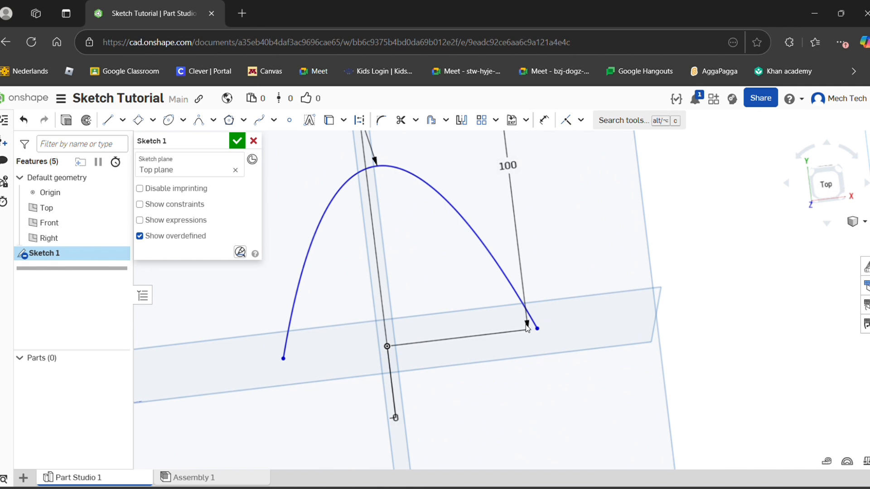
{"action": "left_click_drag", "start_coordinate": [537, 328], "coordinate": [559, 217]}
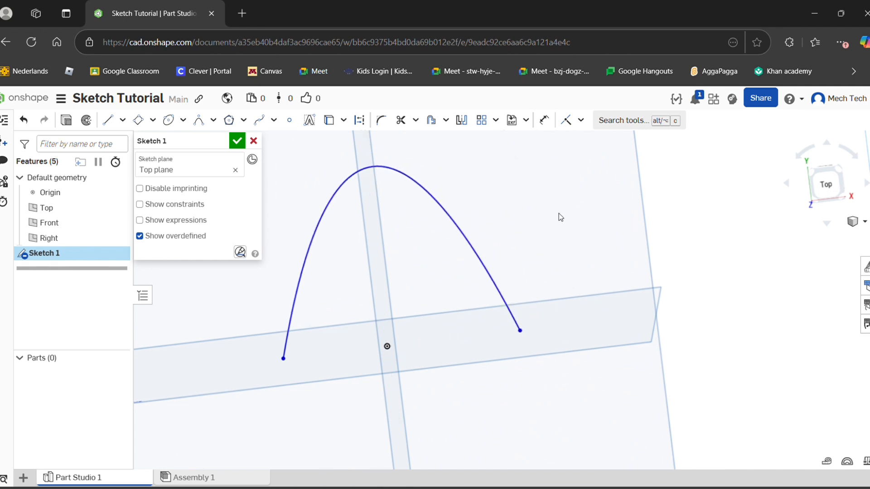
{"action": "left_click", "coordinate": [544, 120]}
{"action": "left_click", "coordinate": [387, 346]}
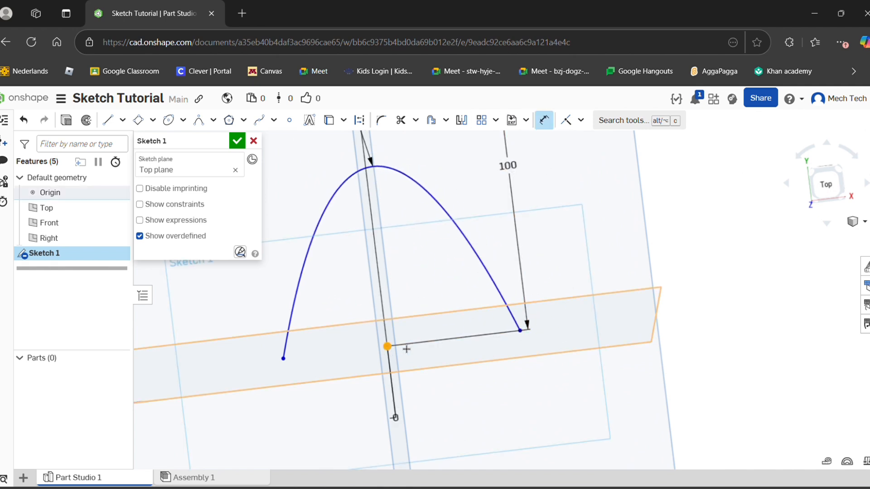
{"action": "left_click", "coordinate": [520, 330]}
{"action": "left_click", "coordinate": [480, 393]}
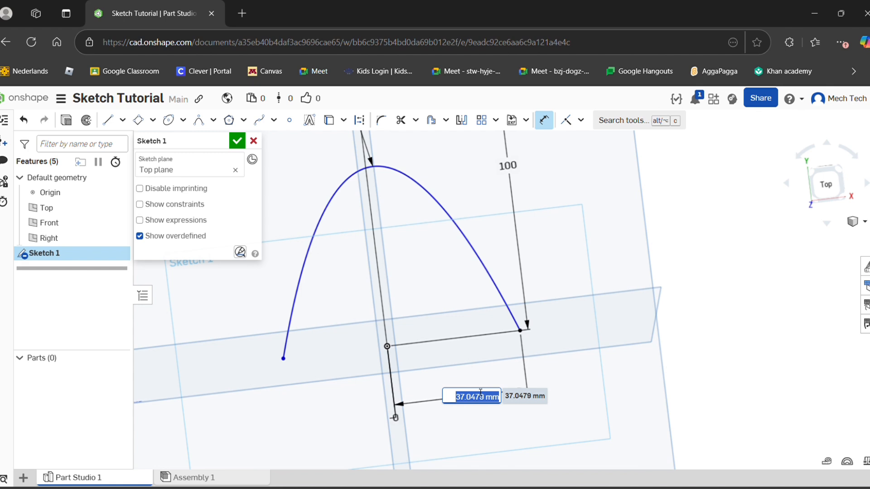
{"action": "type", "text": "30"}
{"action": "key", "text": "Return"}
Dimension the horizontal distance between the conic's left endpoint and the origin as 40 mm, and view the sketch plane straight on
{"action": "left_click", "coordinate": [387, 346]}
{"action": "left_click", "coordinate": [283, 359]}
{"action": "left_click", "coordinate": [335, 430]}
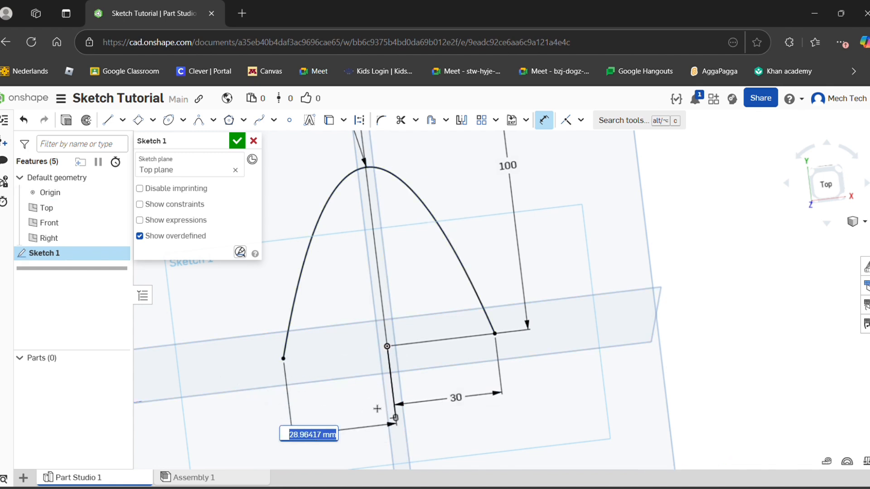
{"action": "type", "text": "40"}
{"action": "key", "text": "Return"}
{"action": "key", "text": "n"}
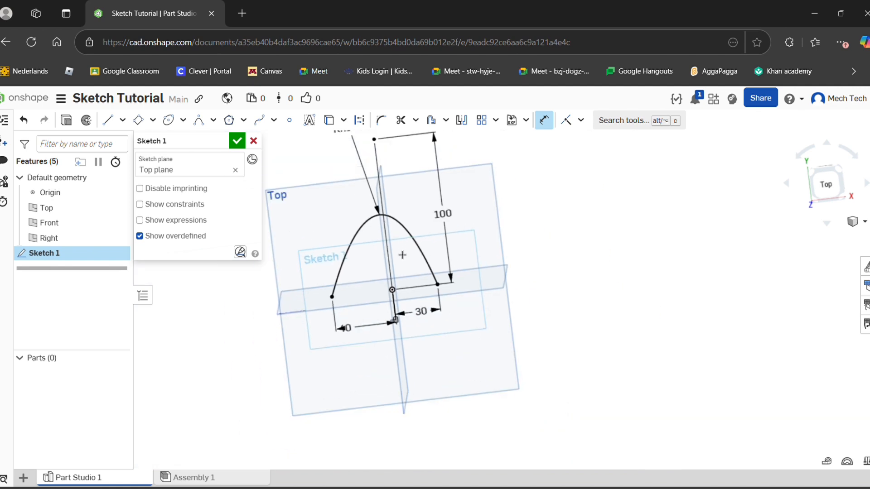
{"action": "right_click_drag", "start_coordinate": [381, 256], "coordinate": [435, 226]}
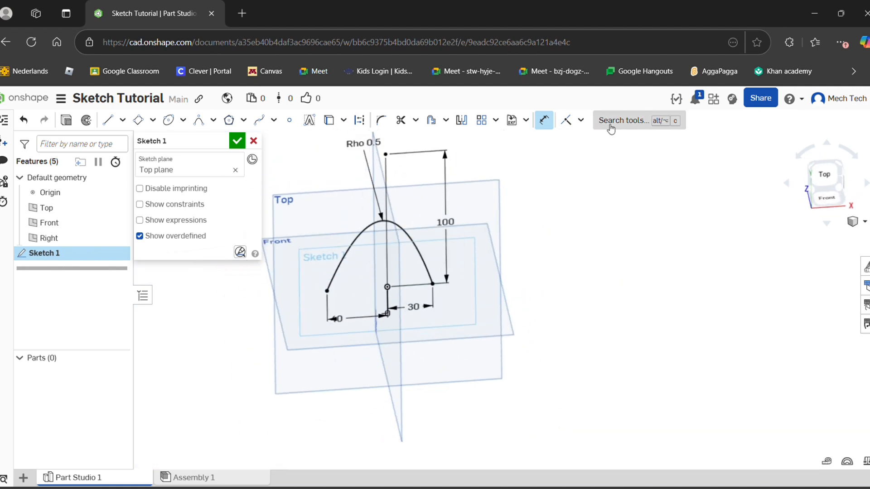
{"action": "left_click", "coordinate": [544, 120]}
Undo the conic, all its dimensions and the sketch plane selection
{"action": "mouse_move", "coordinate": [356, 241]}
{"action": "right_mouse_down"}
{"action": "mouse_move", "coordinate": [314, 230]}
{"action": "mouse_move", "coordinate": [314, 276]}
{"action": "mouse_move", "coordinate": [351, 245]}
{"action": "mouse_move", "coordinate": [356, 260]}
{"action": "mouse_move", "coordinate": [335, 259]}
{"action": "mouse_move", "coordinate": [360, 269]}
{"action": "right_mouse_up"}
{"action": "middle_click_drag", "start_coordinate": [358, 265], "coordinate": [406, 315]}
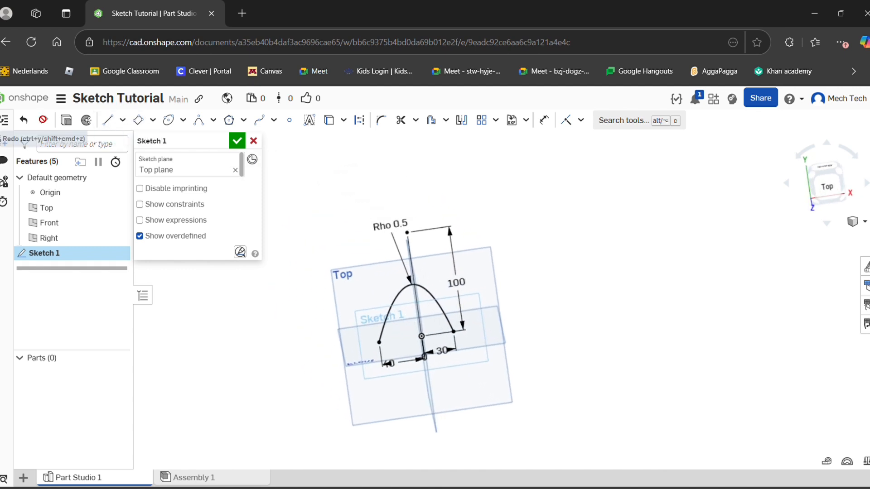
{"action": "left_click", "coordinate": [26, 120]}
{"action": "left_click", "coordinate": [26, 121]}
{"action": "left_click", "coordinate": [26, 120]}
{"action": "left_click", "coordinate": [25, 121]}
{"action": "left_click", "coordinate": [26, 121]}
{"action": "left_click", "coordinate": [26, 122]}
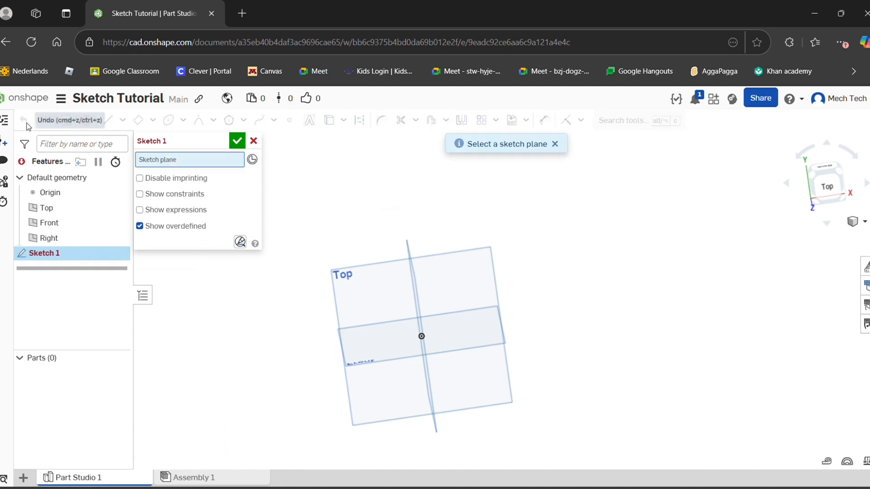
Reselect the Top plane for the sketch and draw an eight-sided inscribed polygon centred on the origin, about 117 mm across its flats
{"action": "left_click", "coordinate": [473, 288]}
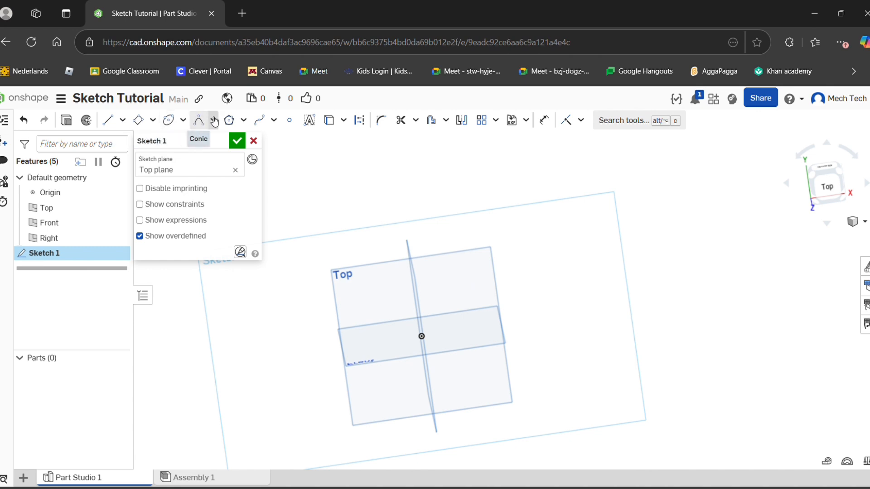
{"action": "left_click", "coordinate": [233, 122]}
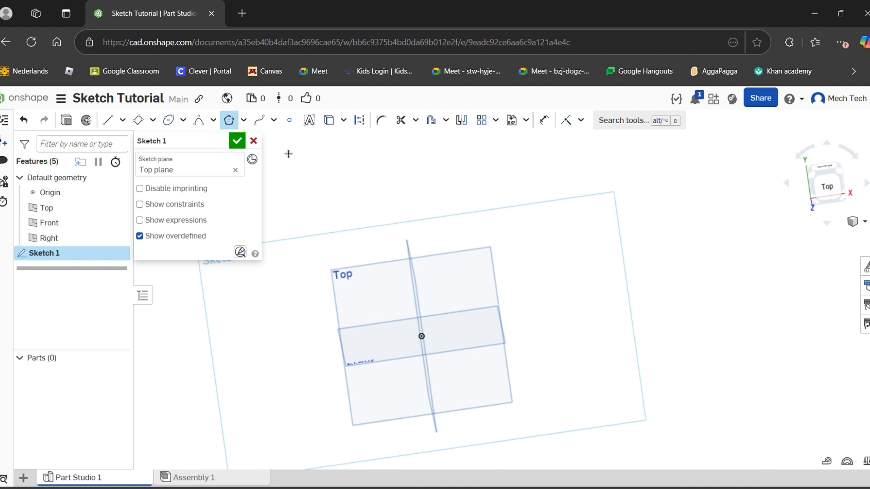
{"action": "scroll", "coordinate": [424, 339], "scroll_direction": "up", "scroll_amount": 2}
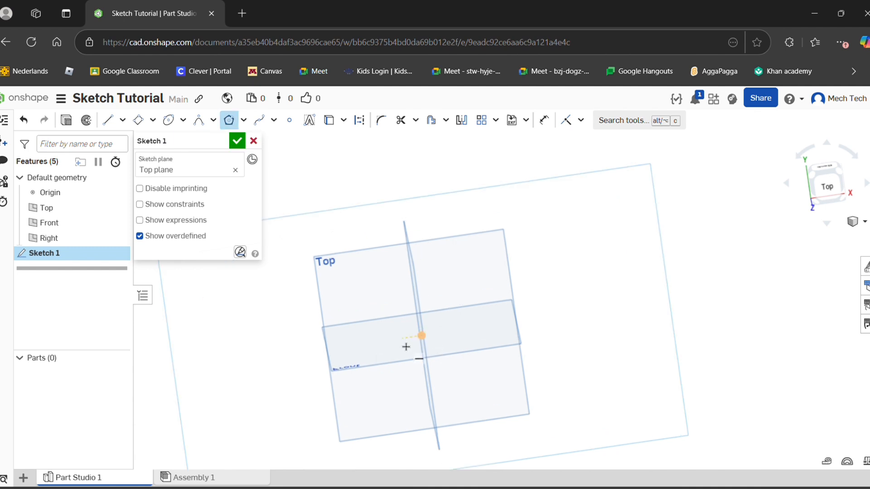
{"action": "right_click_drag", "start_coordinate": [406, 347], "coordinate": [405, 344]}
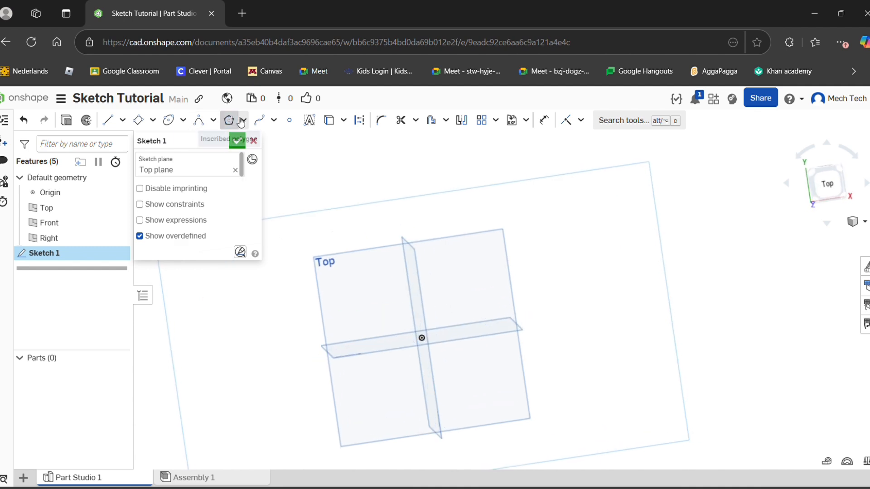
{"action": "left_click", "coordinate": [424, 341]}
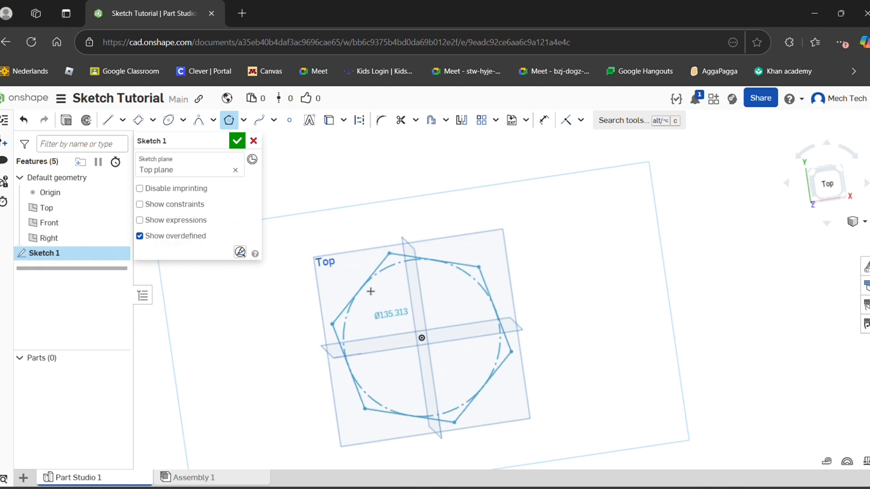
{"action": "left_click", "coordinate": [359, 298]}
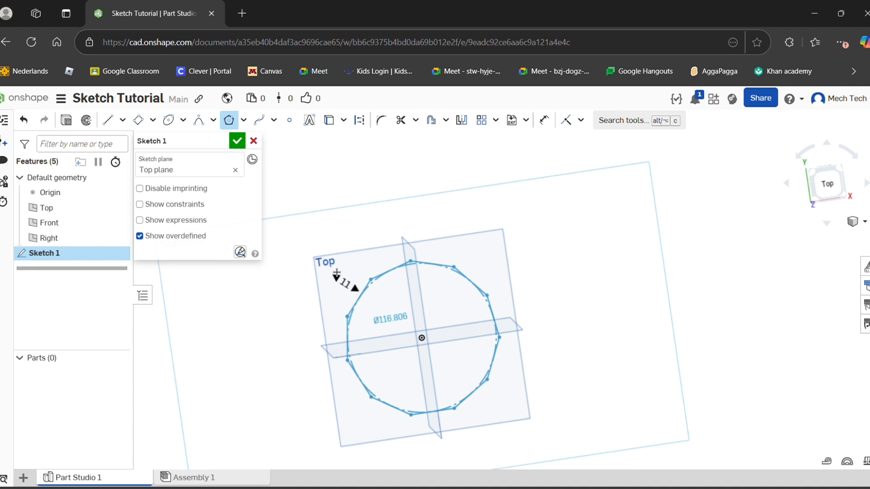
{"action": "key", "text": "Down"}
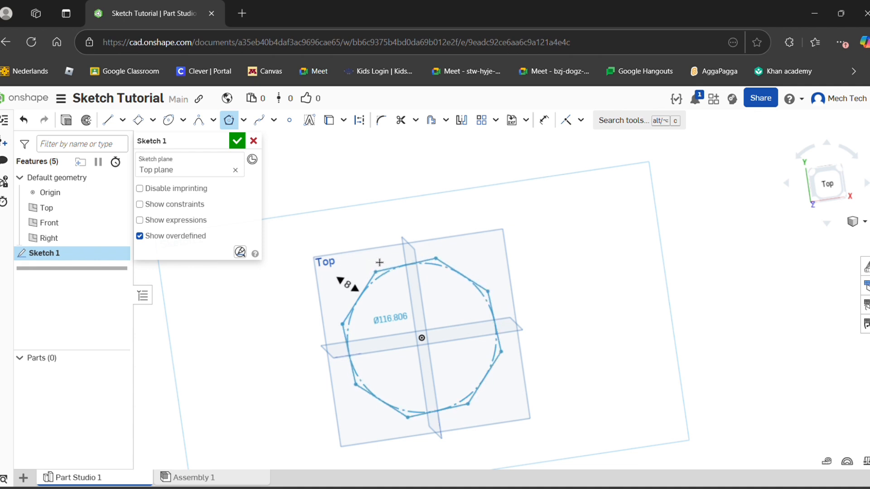
{"action": "left_click", "coordinate": [380, 263]}
Dimension the distance between the octagon's left and right parallel sides as 10 mm
{"action": "mouse_move", "coordinate": [451, 311]}
{"action": "right_mouse_down"}
{"action": "mouse_move", "coordinate": [417, 299]}
{"action": "mouse_move", "coordinate": [429, 305]}
{"action": "right_mouse_up"}
{"action": "left_click", "coordinate": [544, 120]}
{"action": "right_click_drag", "start_coordinate": [365, 353], "coordinate": [355, 327]}
{"action": "left_click", "coordinate": [348, 331]}
{"action": "left_click", "coordinate": [488, 358]}
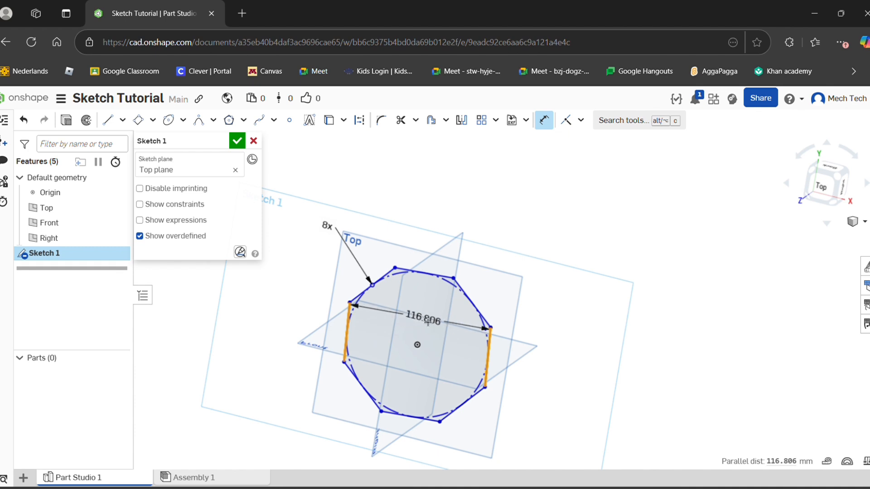
{"action": "left_click", "coordinate": [428, 322]}
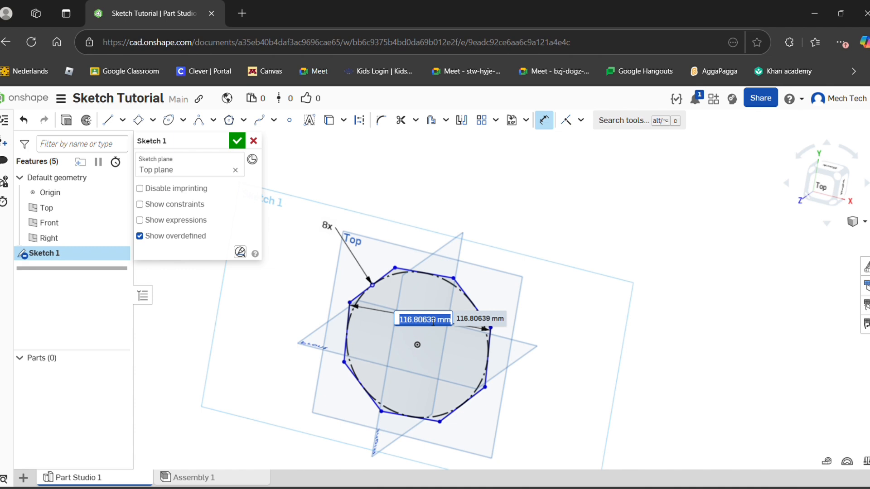
{"action": "type", "text": "10"}
{"action": "key", "text": "Return"}
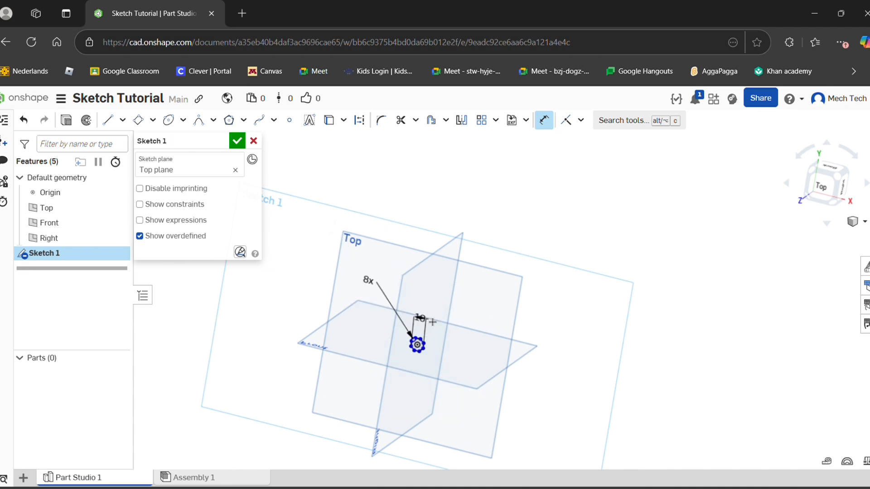
Rotate the octagon about the origin by pulling its vertices to a new orientation
{"action": "scroll", "coordinate": [444, 390], "scroll_direction": "up", "scroll_amount": 7}
{"action": "middle_click_drag", "start_coordinate": [336, 285], "coordinate": [445, 379]}
{"action": "right_click_drag", "start_coordinate": [455, 299], "coordinate": [497, 359]}
{"action": "scroll", "coordinate": [469, 374], "scroll_direction": "up", "scroll_amount": 1}
{"action": "middle_click_drag", "start_coordinate": [460, 351], "coordinate": [439, 298]}
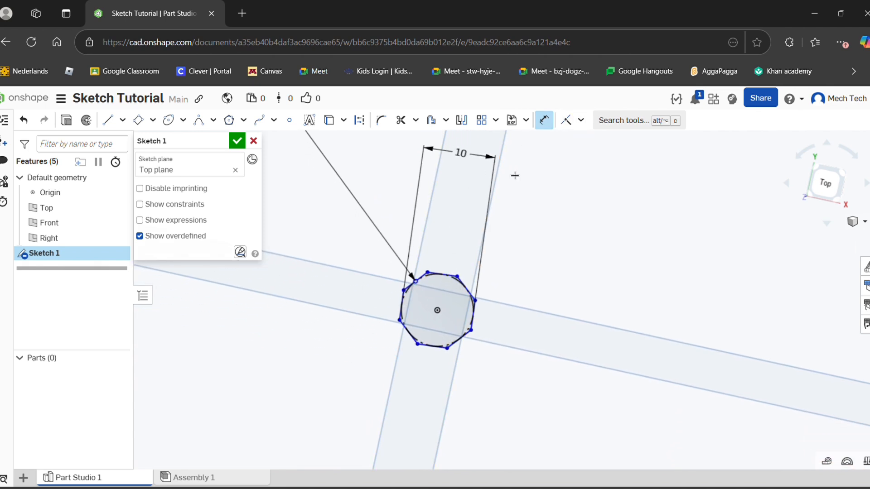
{"action": "mouse_move", "coordinate": [457, 276]}
{"action": "left_mouse_down"}
{"action": "mouse_move", "coordinate": [480, 282]}
{"action": "mouse_move", "coordinate": [461, 356]}
{"action": "left_mouse_up"}
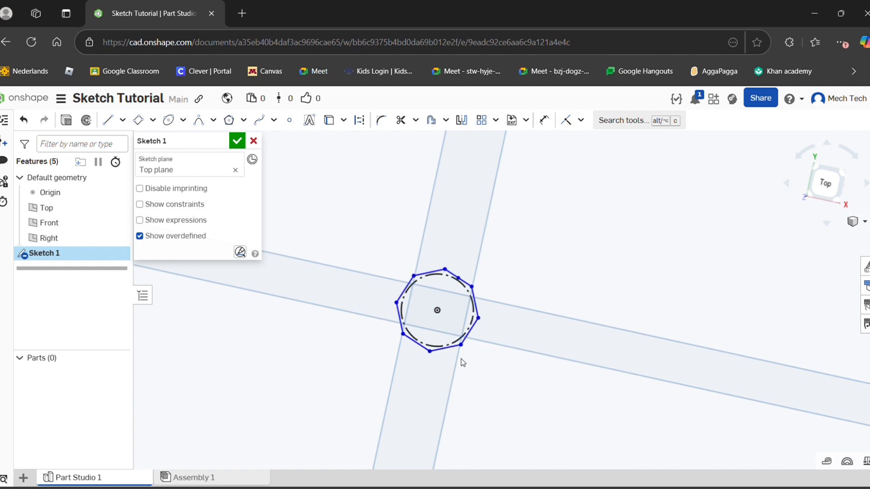
{"action": "left_click_drag", "start_coordinate": [374, 229], "coordinate": [418, 309]}
{"action": "right_click_drag", "start_coordinate": [471, 317], "coordinate": [460, 238]}
{"action": "scroll", "coordinate": [369, 309], "scroll_direction": "down", "scroll_amount": 3}
{"action": "scroll", "coordinate": [403, 308], "scroll_direction": "up", "scroll_amount": 6}
{"action": "scroll", "coordinate": [392, 296], "scroll_direction": "down", "scroll_amount": 4}
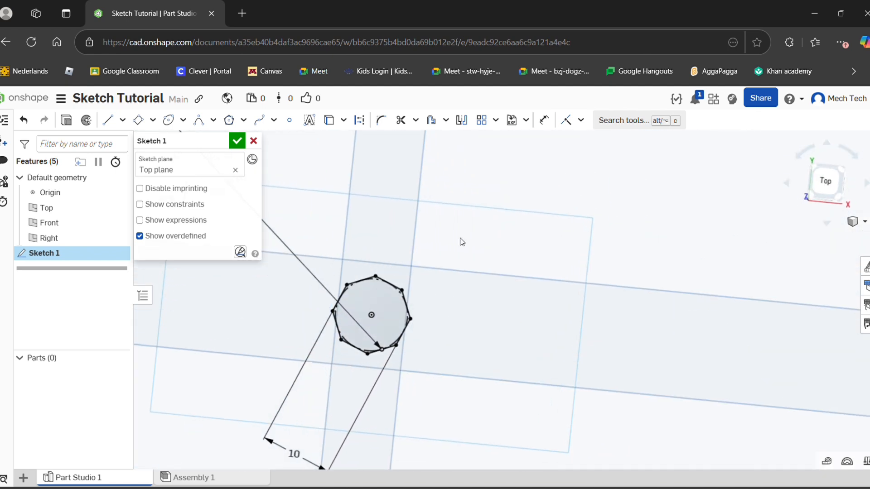
Try to make the octagon's upper-right side parallel to the Front plane with a Parallel constraint
{"action": "left_click", "coordinate": [580, 120]}
{"action": "left_click", "coordinate": [436, 206]}
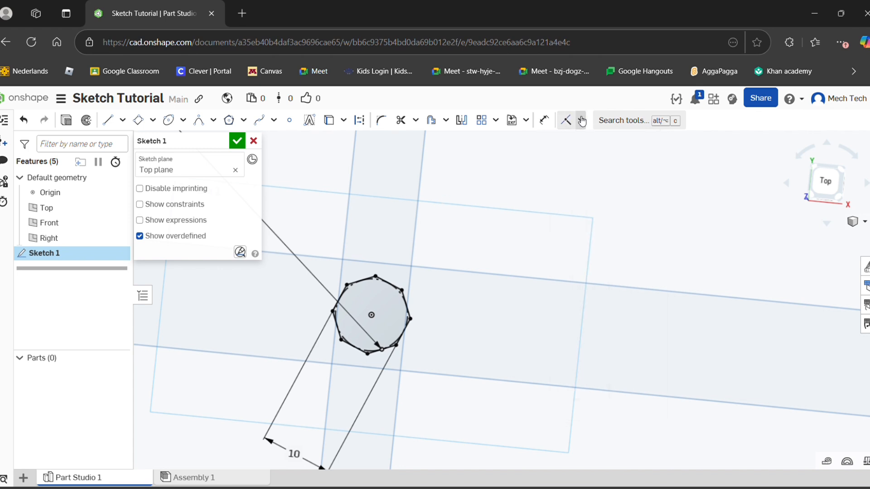
{"action": "left_click", "coordinate": [581, 120]}
{"action": "left_click", "coordinate": [582, 192]}
{"action": "scroll", "coordinate": [299, 249], "scroll_direction": "down", "scroll_amount": 4}
{"action": "right_click", "coordinate": [320, 245]}
{"action": "left_click", "coordinate": [318, 245]}
{"action": "left_click", "coordinate": [340, 271]}
{"action": "right_click_drag", "start_coordinate": [340, 271], "coordinate": [341, 301]}
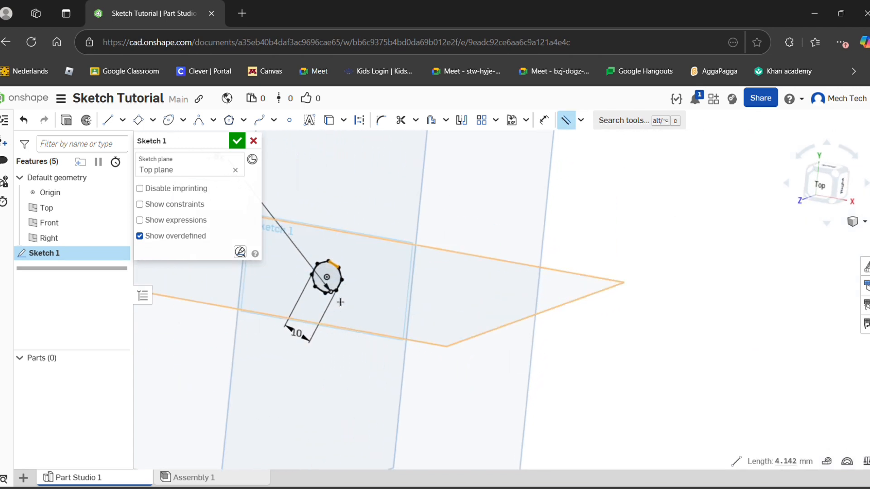
{"action": "left_click", "coordinate": [343, 319]}
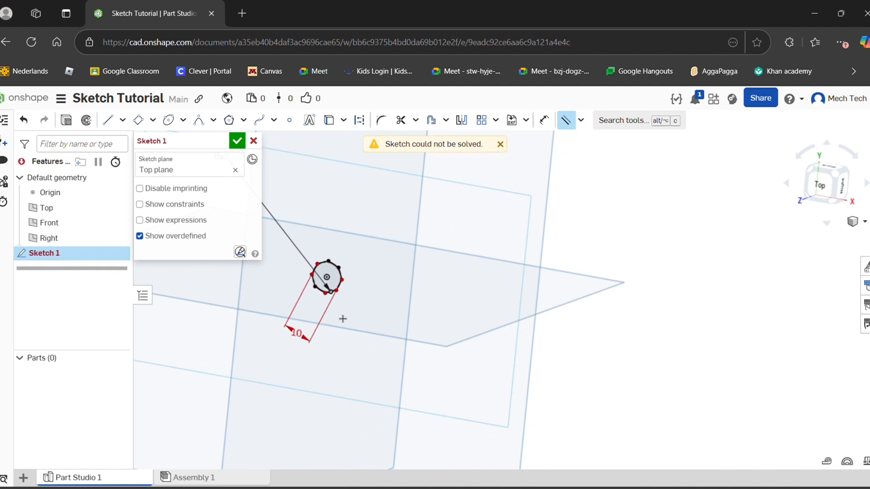
Undo the failed Parallel constraint and the octagon's rotation
{"action": "left_click", "coordinate": [32, 120]}
{"action": "left_click", "coordinate": [29, 120]}
{"action": "scroll", "coordinate": [341, 268], "scroll_direction": "up", "scroll_amount": 3}
{"action": "mouse_move", "coordinate": [341, 268]}
{"action": "right_mouse_down"}
{"action": "mouse_move", "coordinate": [326, 257]}
{"action": "mouse_move", "coordinate": [324, 278]}
{"action": "mouse_move", "coordinate": [303, 264]}
{"action": "mouse_move", "coordinate": [335, 267]}
{"action": "mouse_move", "coordinate": [352, 246]}
{"action": "right_mouse_up"}
{"action": "scroll", "coordinate": [324, 277], "scroll_direction": "down", "scroll_amount": 2}
{"action": "scroll", "coordinate": [351, 246], "scroll_direction": "down", "scroll_amount": 3}
{"action": "middle_click_drag", "start_coordinate": [365, 272], "coordinate": [464, 353]}
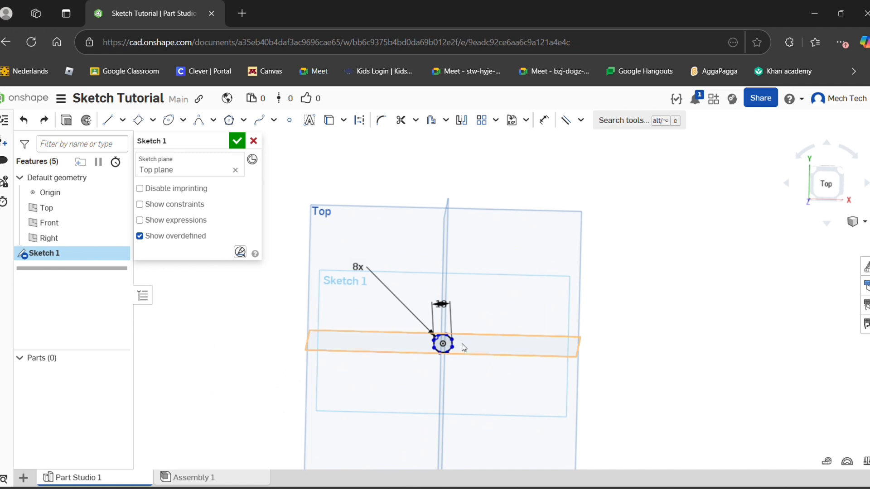
Apply a Parallel constraint between the octagon's top side and the Front plane
{"action": "left_click", "coordinate": [566, 120]}
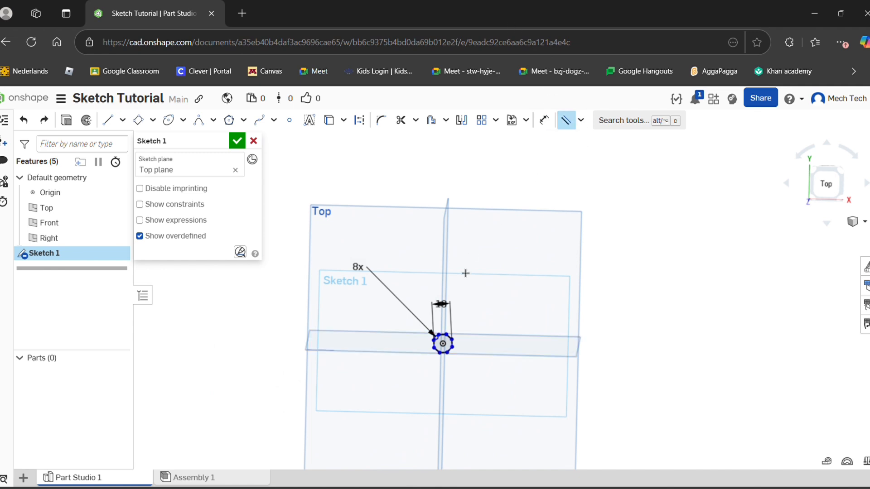
{"action": "scroll", "coordinate": [465, 274], "scroll_direction": "up", "scroll_amount": 5}
{"action": "middle_click_drag", "start_coordinate": [413, 363], "coordinate": [380, 198]}
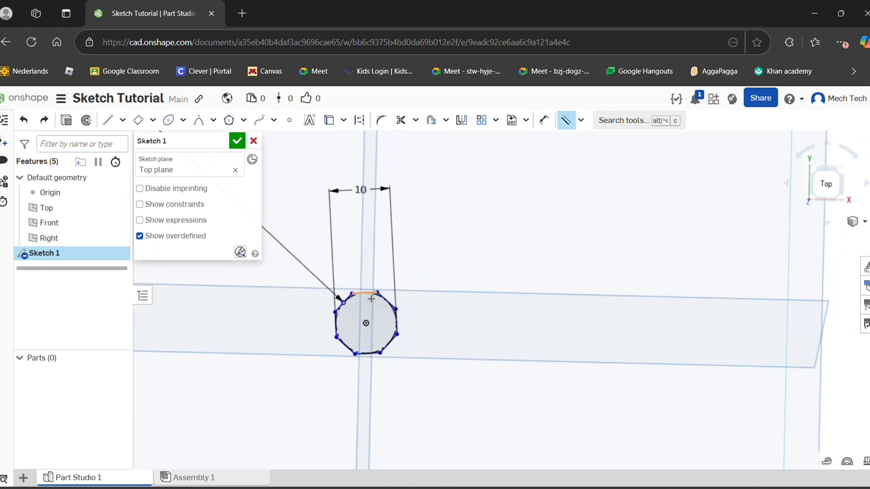
{"action": "right_click_drag", "start_coordinate": [411, 317], "coordinate": [471, 378]}
{"action": "left_click", "coordinate": [478, 376]}
{"action": "scroll", "coordinate": [487, 336], "scroll_direction": "down", "scroll_amount": 5}
{"action": "key", "text": "n"}
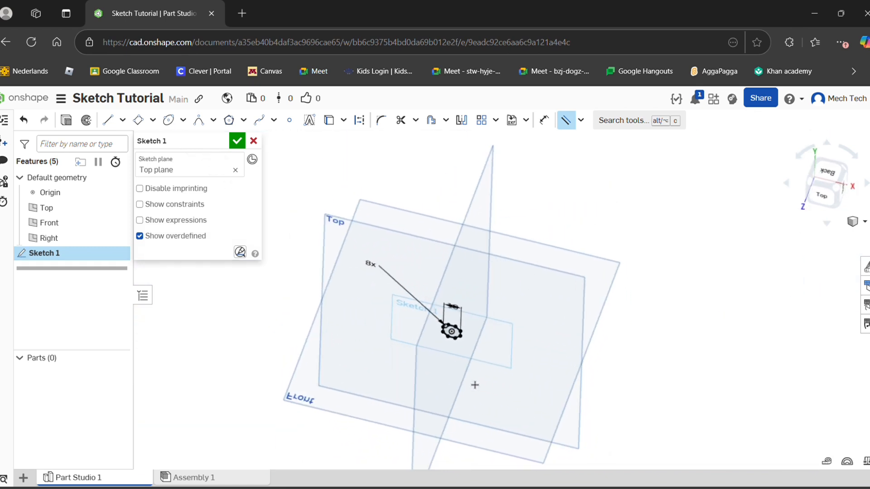
{"action": "scroll", "coordinate": [485, 349], "scroll_direction": "up", "scroll_amount": 3}
{"action": "scroll", "coordinate": [491, 341], "scroll_direction": "up", "scroll_amount": 1}
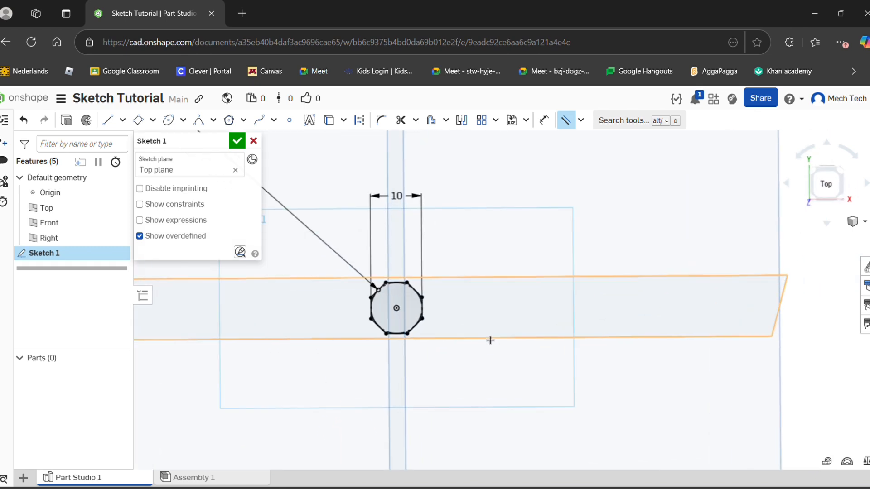
{"action": "scroll", "coordinate": [490, 341], "scroll_direction": "down", "scroll_amount": 3}
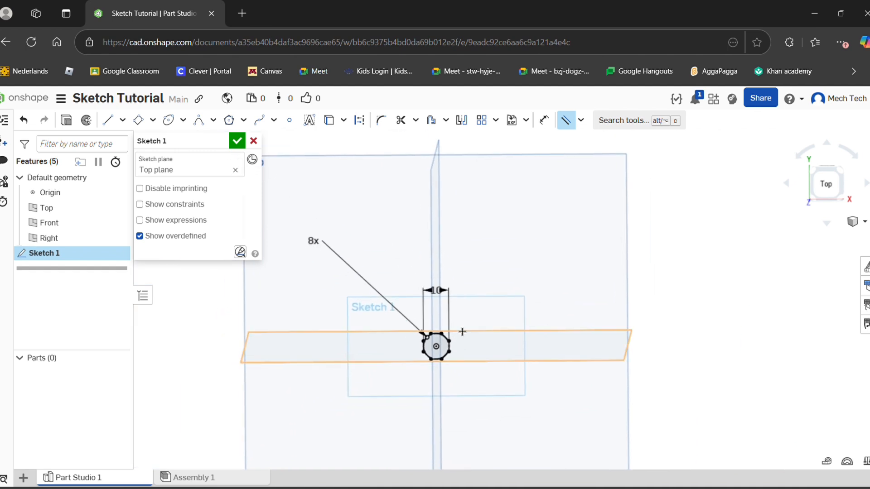
{"action": "left_click", "coordinate": [565, 120]}
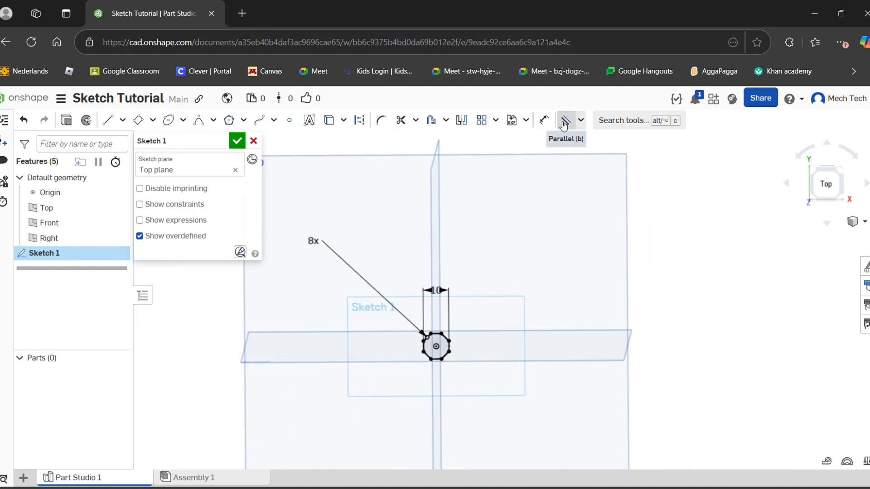
Undo the octagon together with its dimension and Parallel constraint so the sketch is empty
{"action": "left_click", "coordinate": [21, 120]}
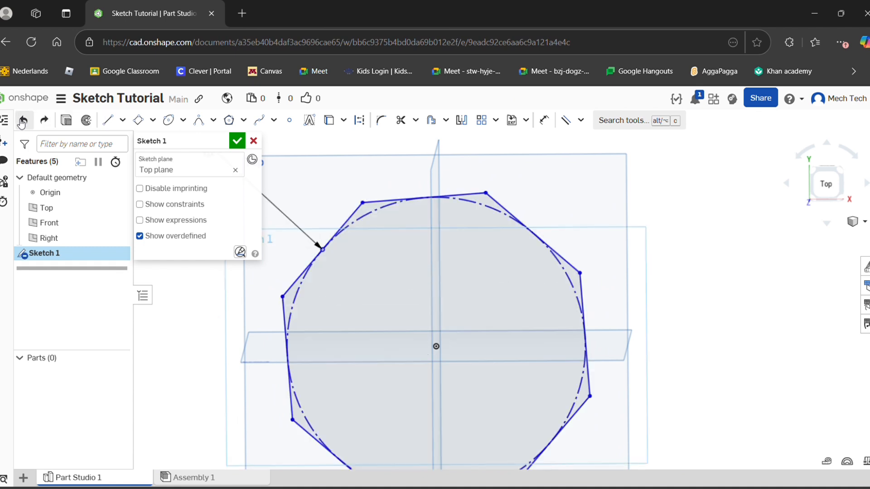
{"action": "left_click", "coordinate": [21, 120]}
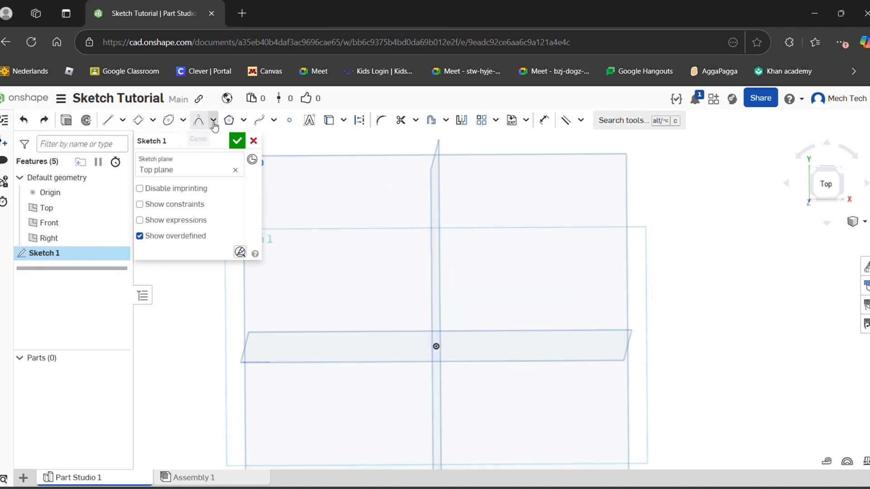
Sketch a six-sided circumscribed polygon centred on the origin, on a construction circle about 91 mm in diameter
{"action": "left_click", "coordinate": [243, 121]}
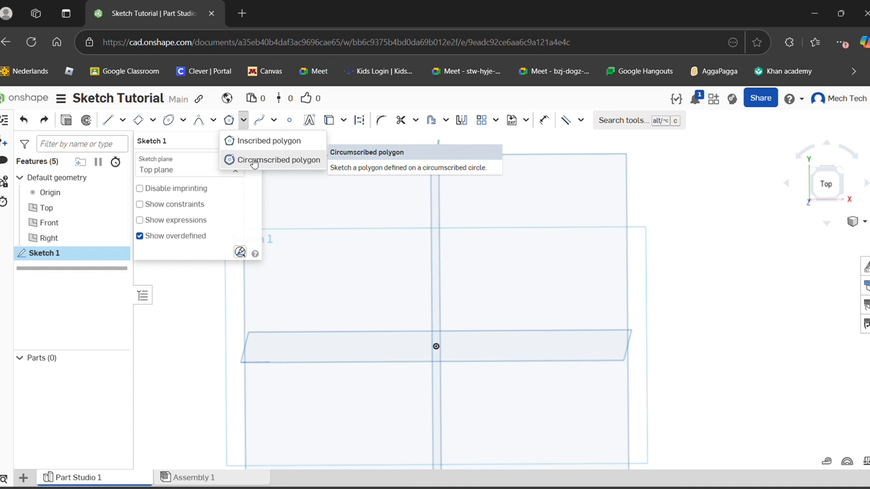
{"action": "left_click", "coordinate": [252, 160]}
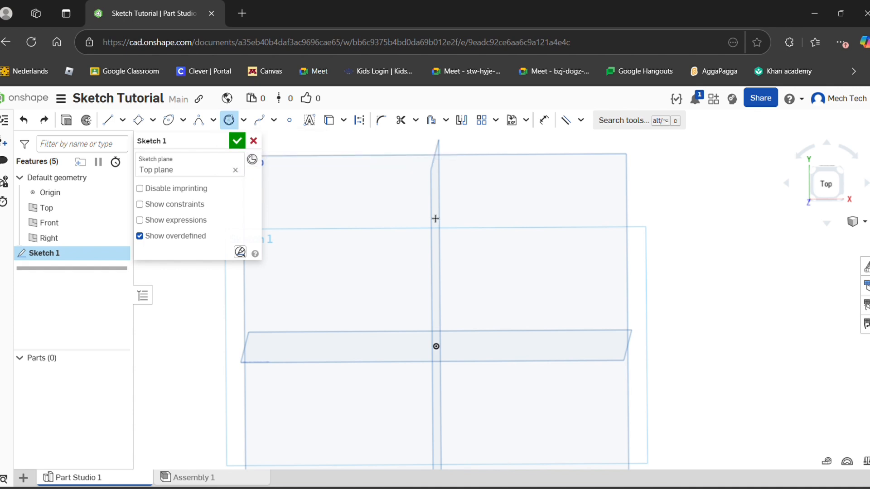
{"action": "scroll", "coordinate": [443, 355], "scroll_direction": "up", "scroll_amount": 3}
{"action": "right_click_drag", "start_coordinate": [442, 355], "coordinate": [425, 355]}
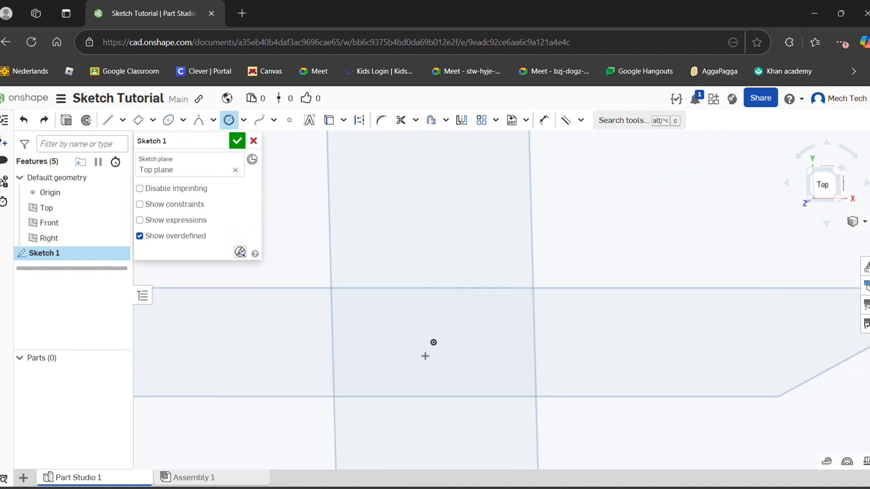
{"action": "scroll", "coordinate": [437, 345], "scroll_direction": "down", "scroll_amount": 4}
{"action": "scroll", "coordinate": [438, 344], "scroll_direction": "down", "scroll_amount": 2}
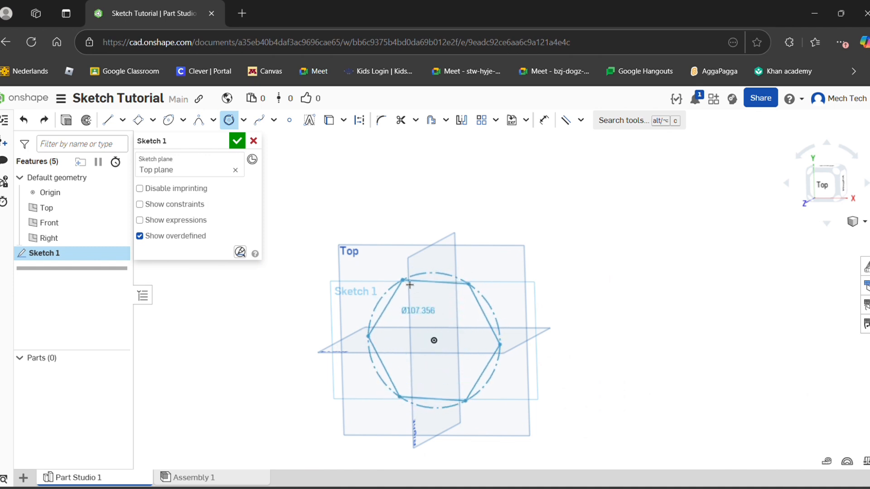
{"action": "left_click", "coordinate": [462, 291]}
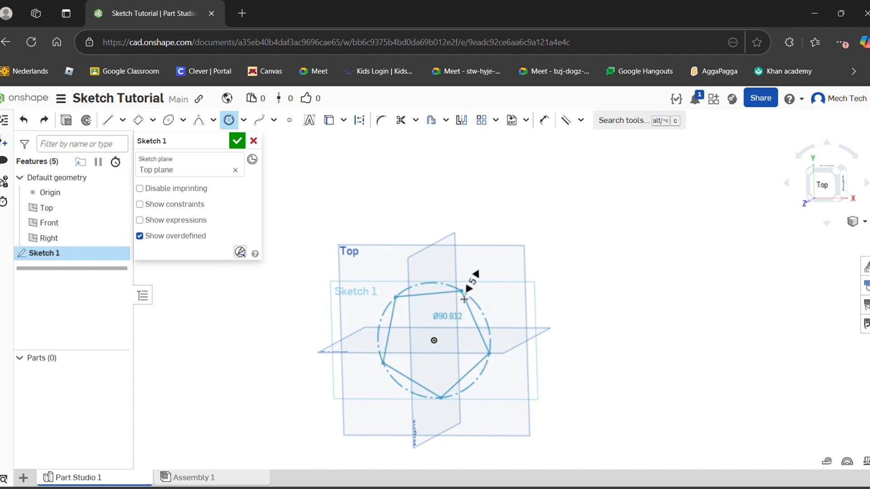
{"action": "left_click", "coordinate": [474, 277]}
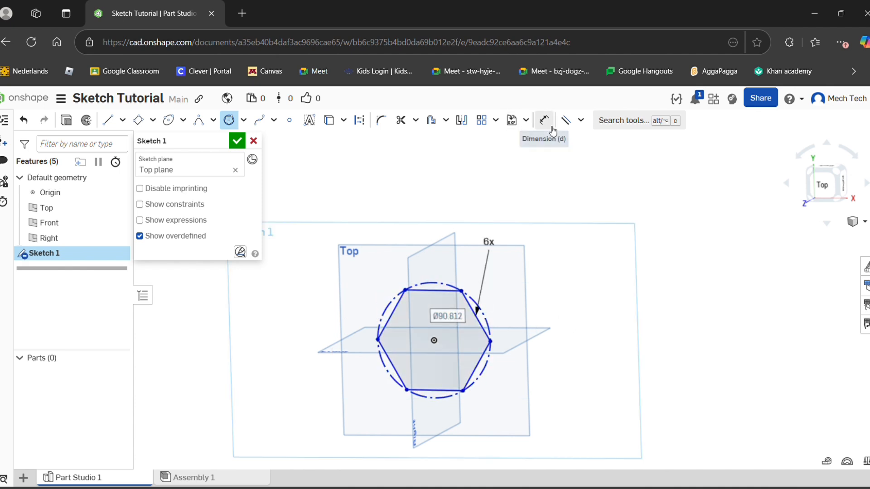
Dimension the distance between the hexagon's top and bottom sides to 80 mm
{"action": "left_click", "coordinate": [545, 120]}
{"action": "left_click", "coordinate": [433, 290]}
{"action": "left_click", "coordinate": [433, 391]}
{"action": "left_click", "coordinate": [457, 331]}
{"action": "type", "text": "80"}
{"action": "key", "text": "Return"}
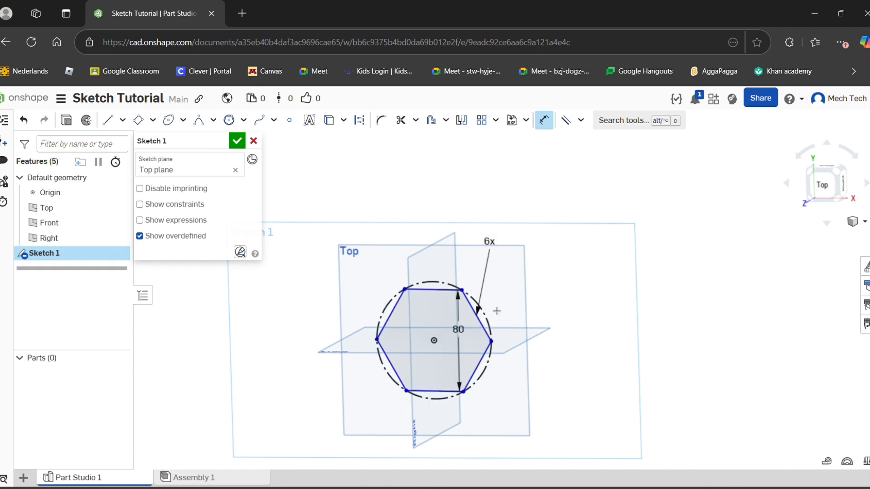
Apply a Vertical constraint to the hexagon's top side to fix its orientation
{"action": "left_click", "coordinate": [565, 120]}
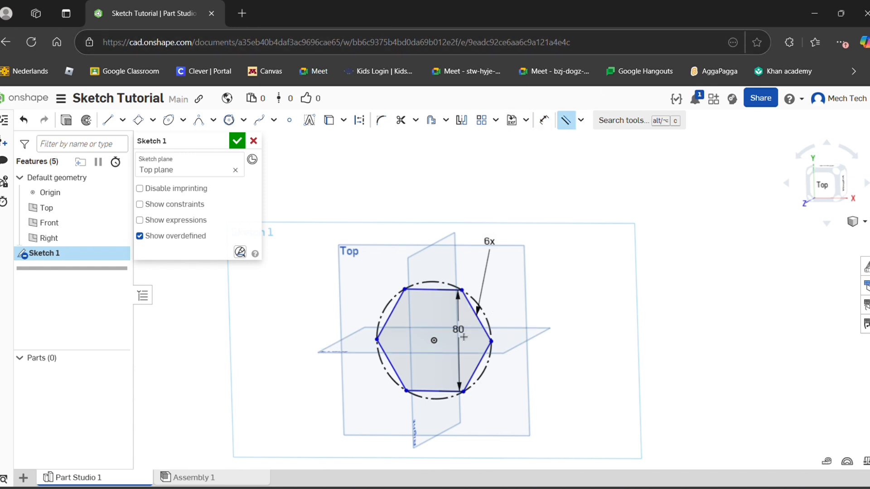
{"action": "left_click", "coordinate": [581, 120]}
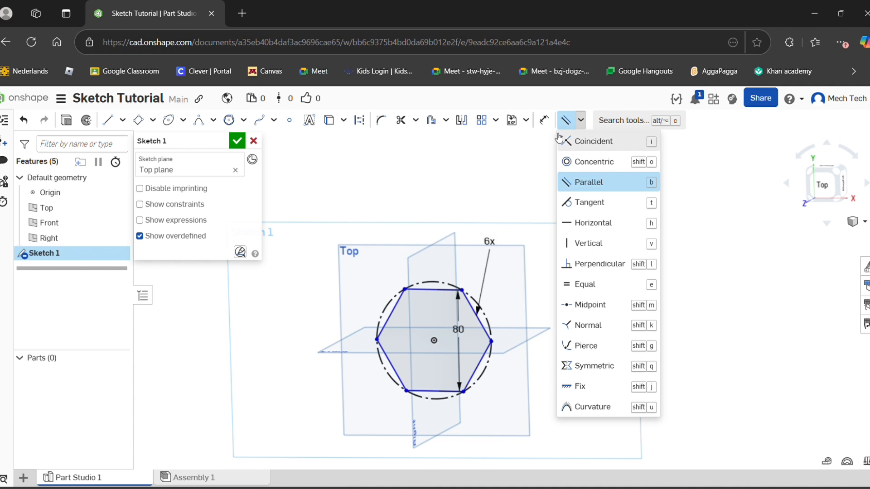
{"action": "left_click", "coordinate": [598, 223]}
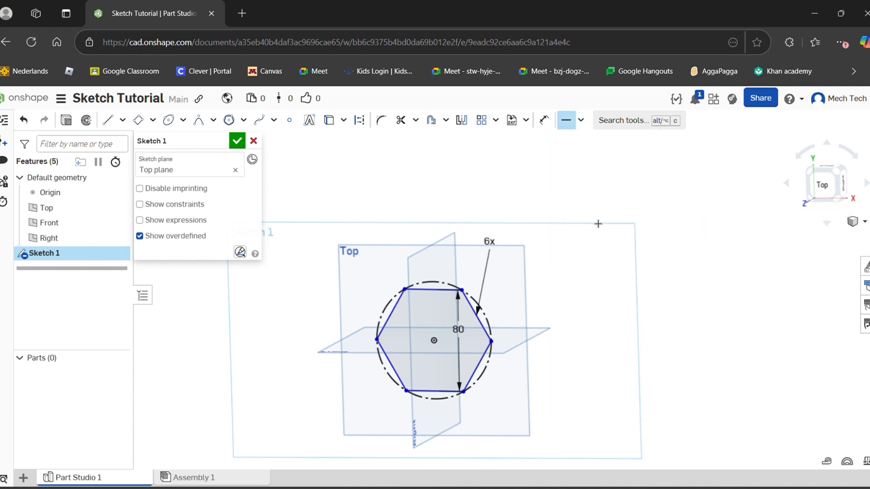
{"action": "left_click", "coordinate": [581, 120]}
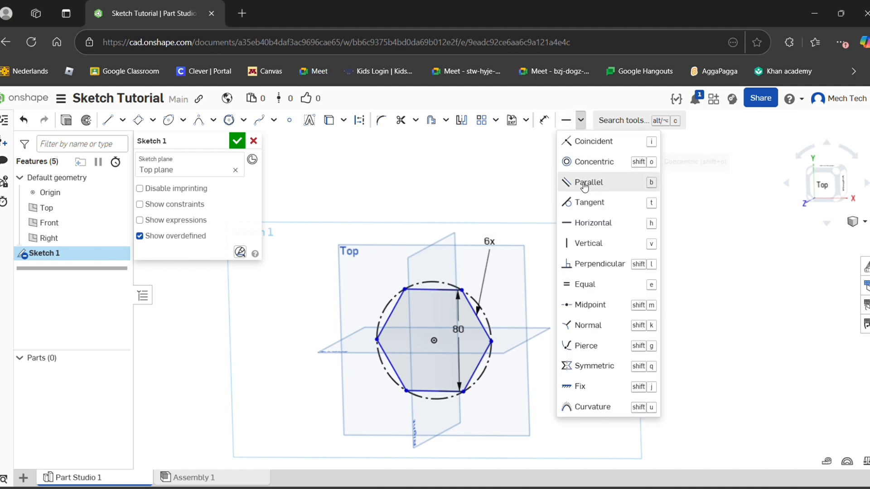
{"action": "left_click", "coordinate": [584, 243]}
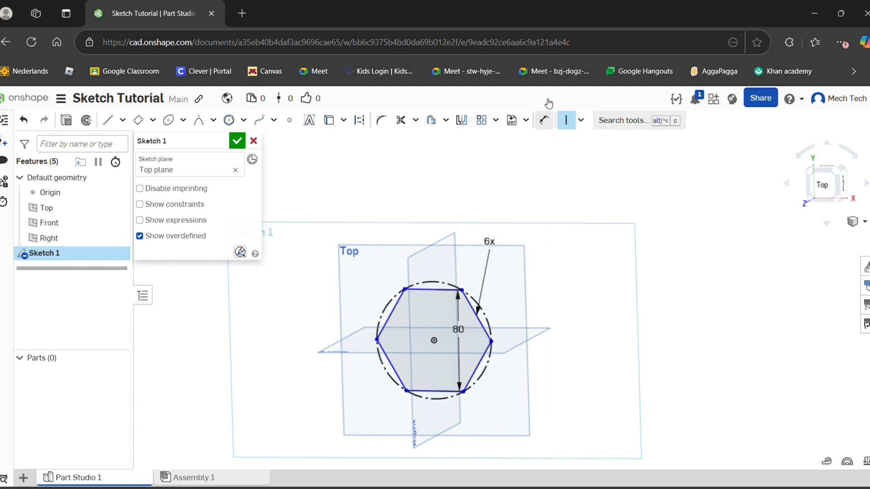
{"action": "left_click", "coordinate": [438, 295]}
{"action": "right_click_drag", "start_coordinate": [474, 360], "coordinate": [481, 344]}
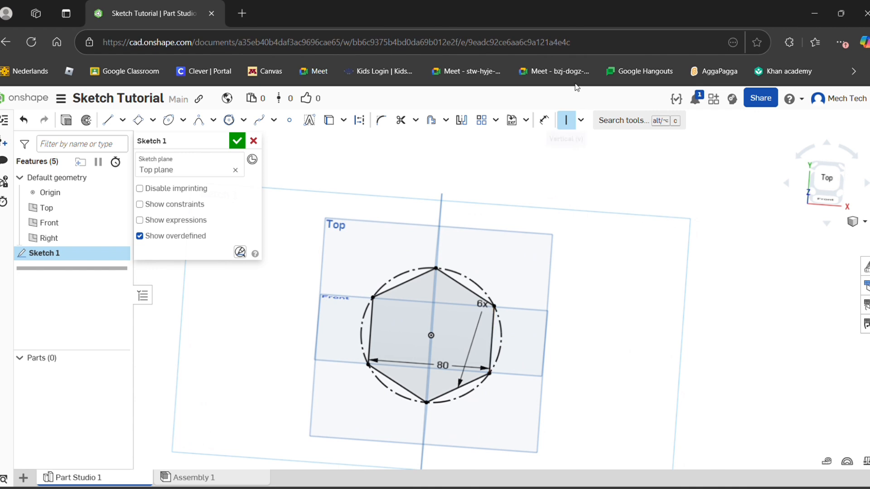
{"action": "left_click", "coordinate": [565, 120]}
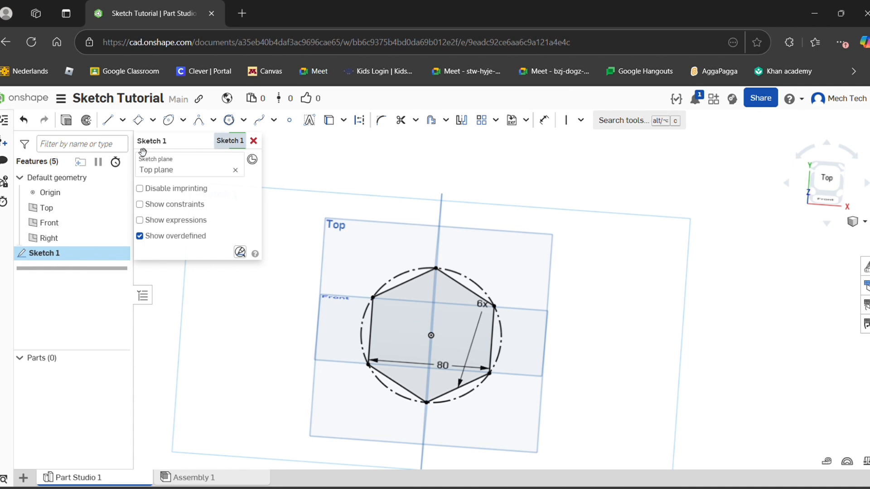
Undo the hexagon along with its Vertical constraint and 80 mm dimension
{"action": "left_click", "coordinate": [23, 123]}
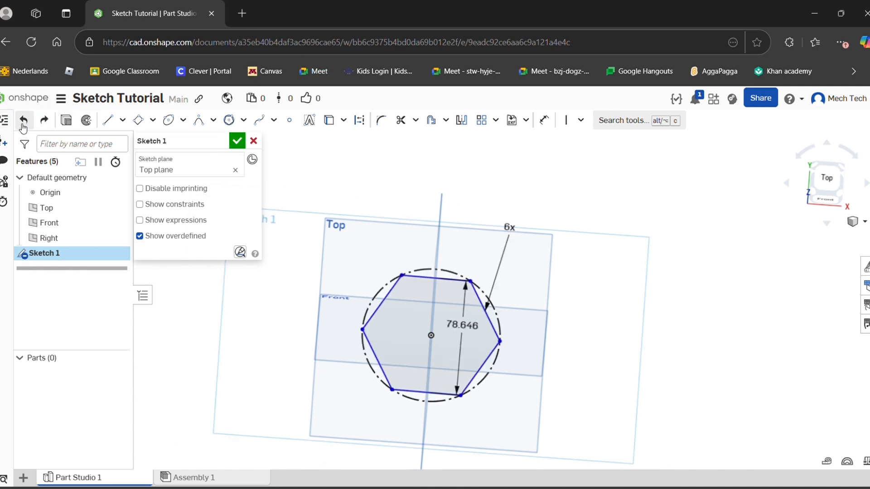
{"action": "left_click", "coordinate": [23, 122]}
Sketch two concentric centre point circles at the origin, about 39 mm and about 70 mm in diameter
{"action": "mouse_move", "coordinate": [390, 254]}
{"action": "right_mouse_down"}
{"action": "mouse_move", "coordinate": [469, 292]}
{"action": "mouse_move", "coordinate": [426, 254]}
{"action": "right_mouse_up"}
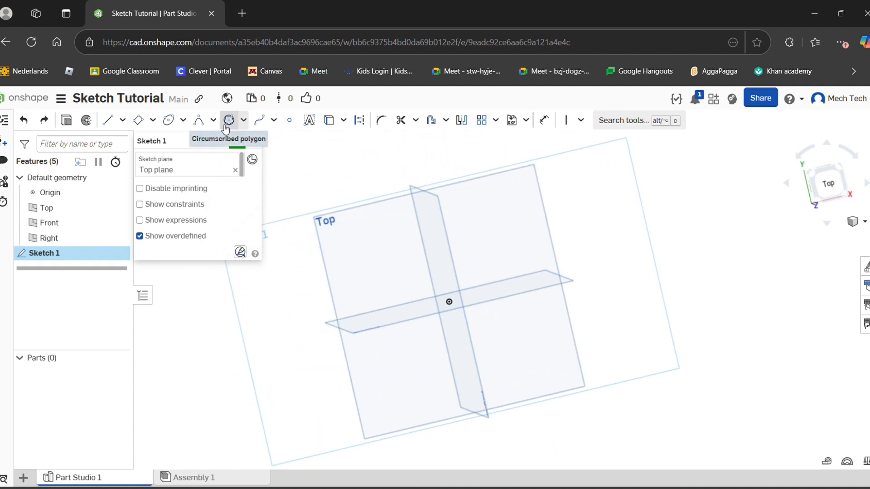
{"action": "right_click_drag", "start_coordinate": [349, 240], "coordinate": [506, 310]}
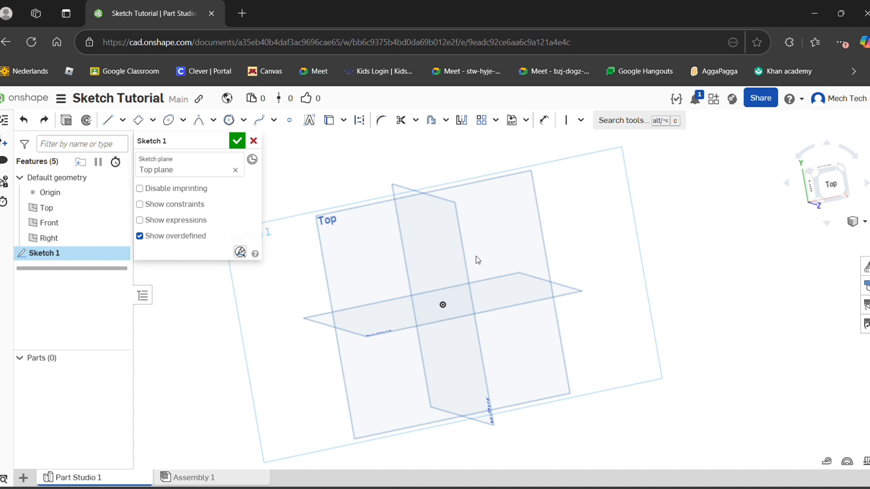
{"action": "key", "text": "n"}
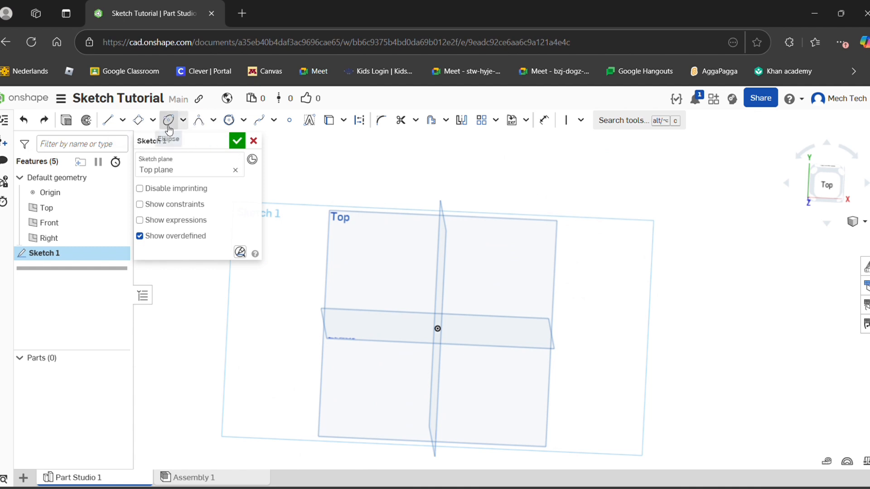
{"action": "left_click", "coordinate": [183, 120]}
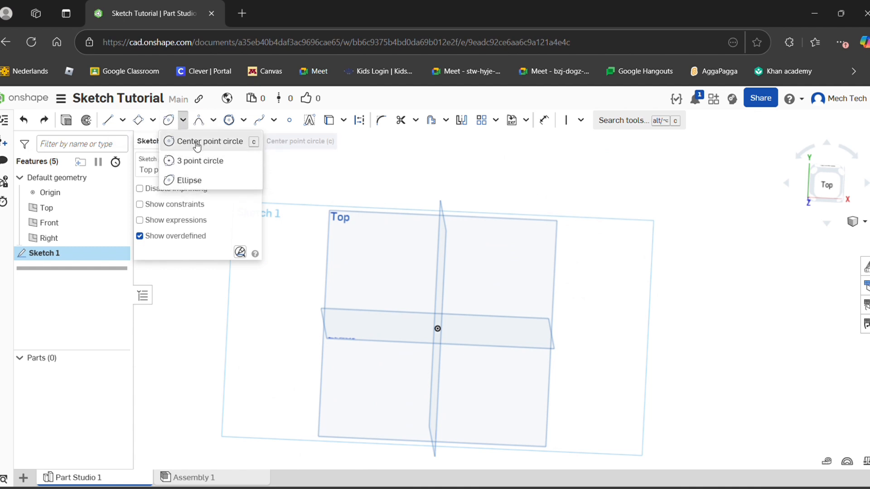
{"action": "left_click", "coordinate": [172, 141]}
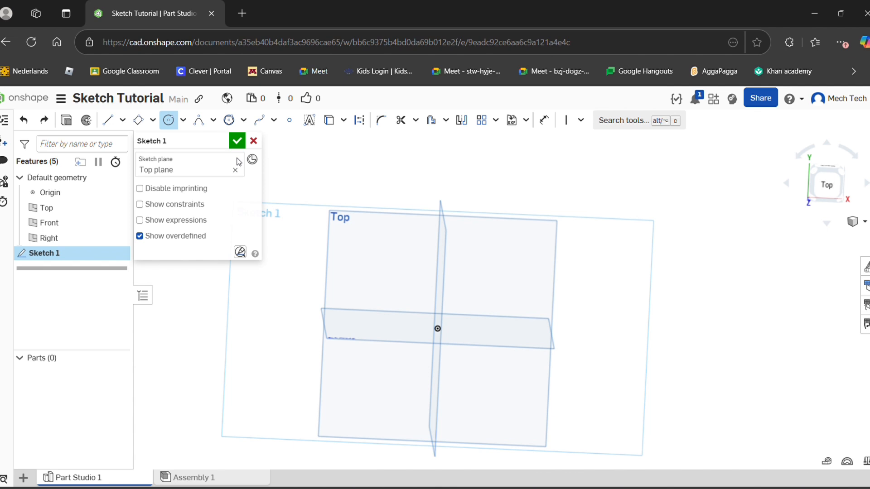
{"action": "left_click", "coordinate": [440, 333]}
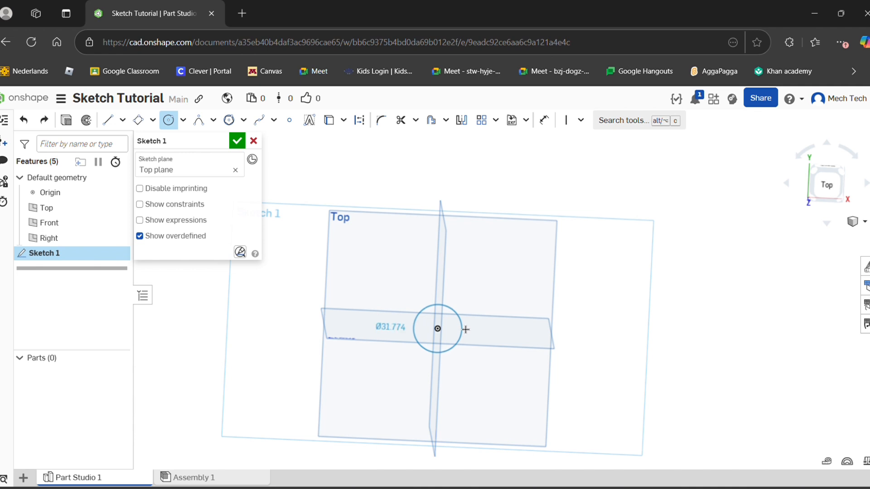
{"action": "left_click", "coordinate": [467, 333]}
{"action": "left_click", "coordinate": [437, 329]}
{"action": "left_click", "coordinate": [488, 344]}
Dimension the inner circle's diameter to 40 mm and the outer circle's diameter to 80 mm
{"action": "left_click", "coordinate": [544, 120]}
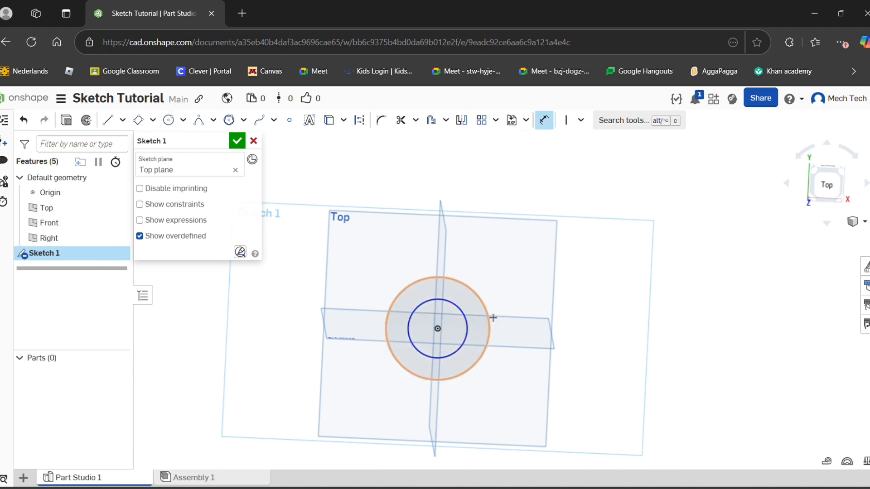
{"action": "left_click", "coordinate": [467, 324]}
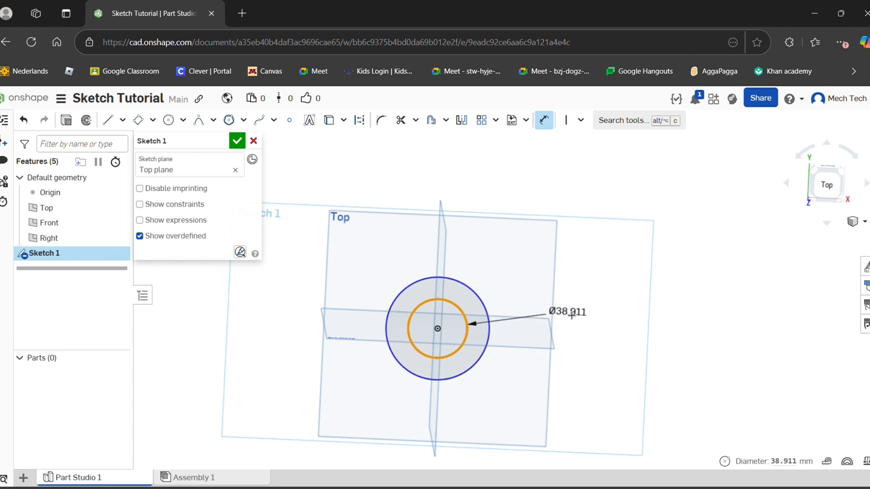
{"action": "left_click", "coordinate": [570, 315]}
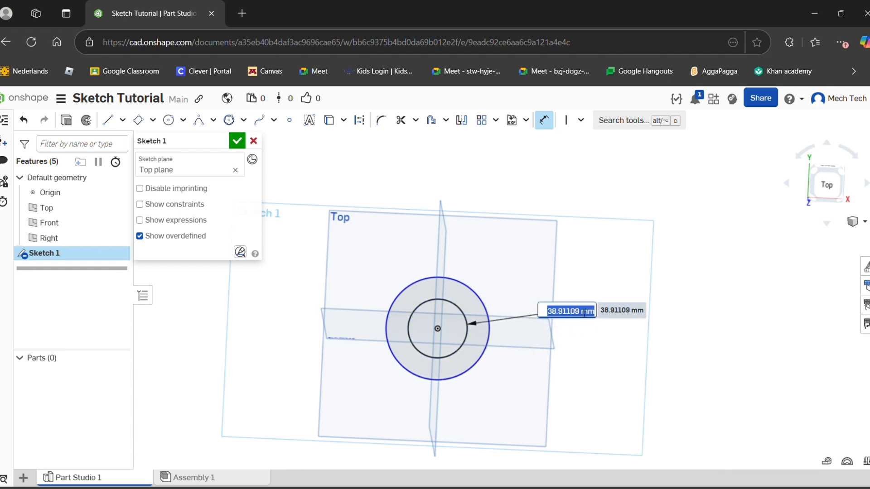
{"action": "type", "text": "40"}
{"action": "key", "text": "Return"}
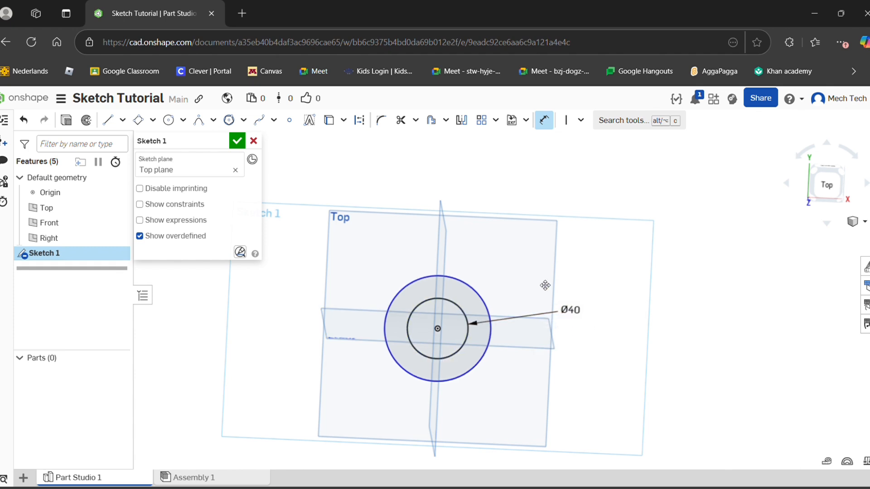
{"action": "left_click", "coordinate": [464, 282]}
{"action": "left_click", "coordinate": [510, 267]}
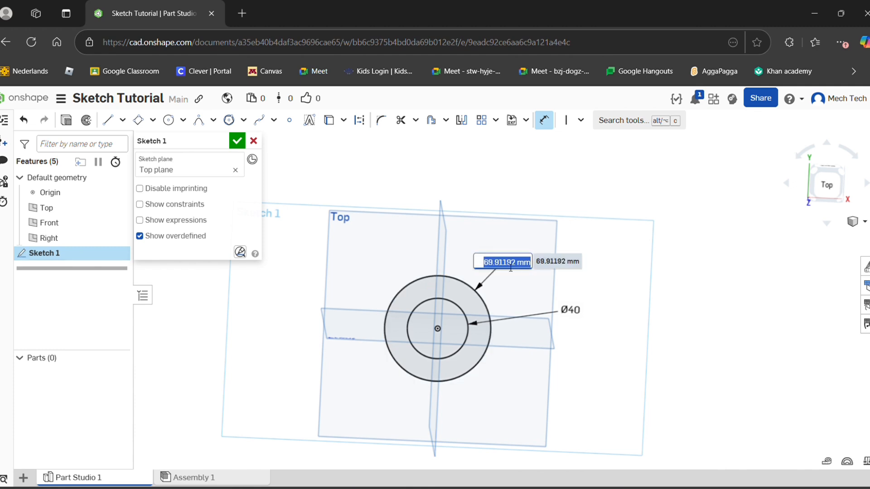
{"action": "type", "text": "80"}
{"action": "key", "text": "Return"}
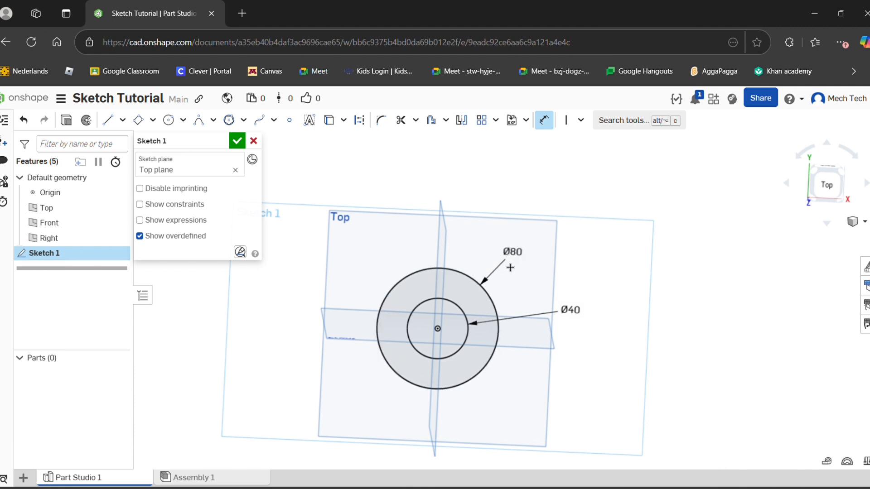
Sketch a midpoint line centred on the origin, running horizontally across the inner circle and ending on its circumference
{"action": "right_click_drag", "start_coordinate": [509, 253], "coordinate": [496, 429]}
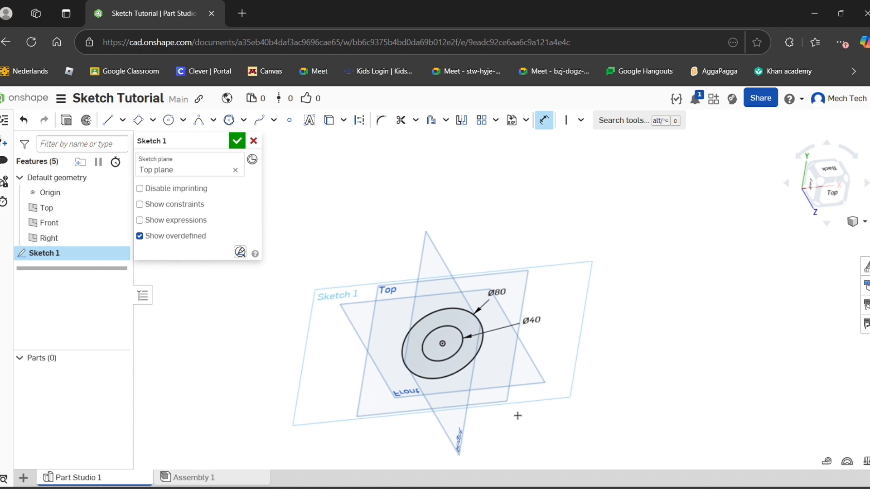
{"action": "left_click", "coordinate": [107, 120]}
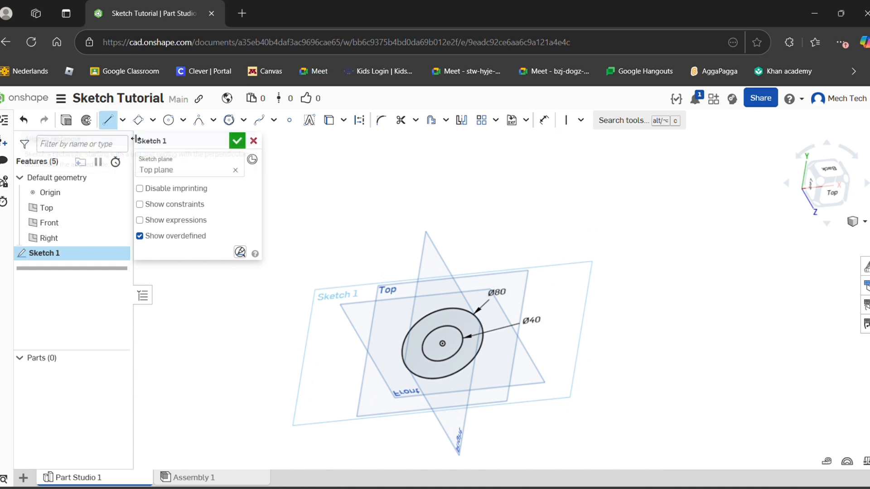
{"action": "left_click", "coordinate": [122, 120]}
{"action": "left_click", "coordinate": [141, 161]}
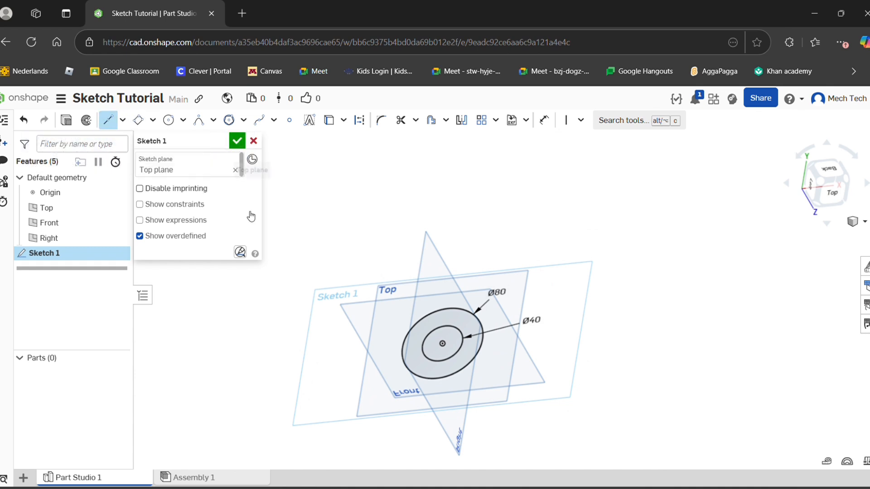
{"action": "key", "text": "n"}
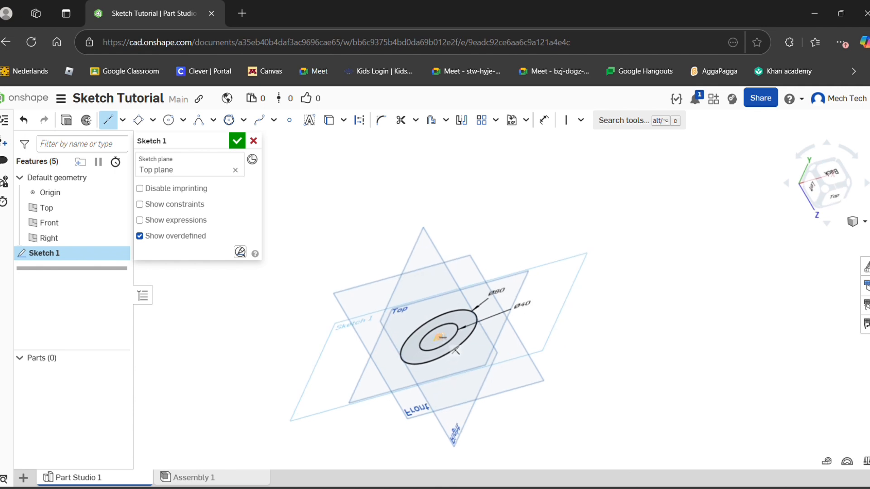
{"action": "scroll", "coordinate": [450, 369], "scroll_direction": "up", "scroll_amount": 5}
{"action": "scroll", "coordinate": [450, 369], "scroll_direction": "up", "scroll_amount": 1}
{"action": "middle_click_drag", "start_coordinate": [461, 325], "coordinate": [299, 359]}
{"action": "mouse_move", "coordinate": [341, 344]}
{"action": "right_mouse_down"}
{"action": "mouse_move", "coordinate": [327, 342]}
{"action": "mouse_move", "coordinate": [346, 341]}
{"action": "mouse_move", "coordinate": [326, 330]}
{"action": "right_mouse_up"}
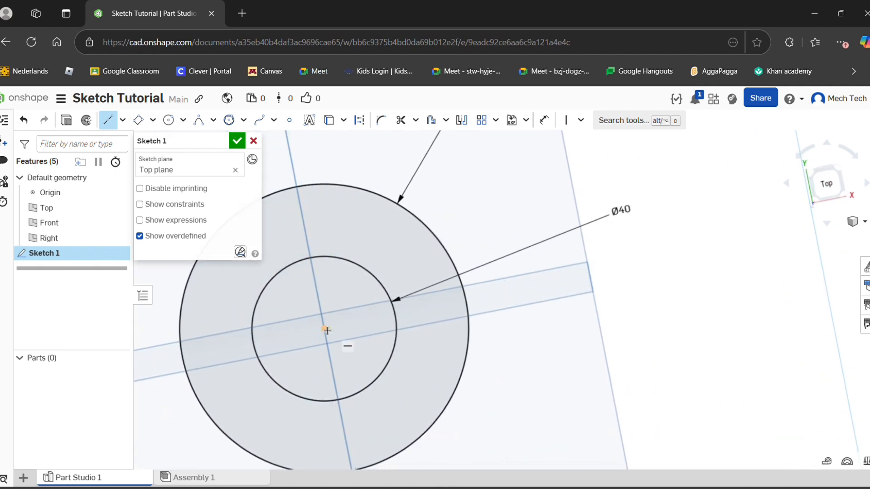
{"action": "left_click", "coordinate": [327, 333]}
{"action": "scroll", "coordinate": [355, 300], "scroll_direction": "down", "scroll_amount": 4}
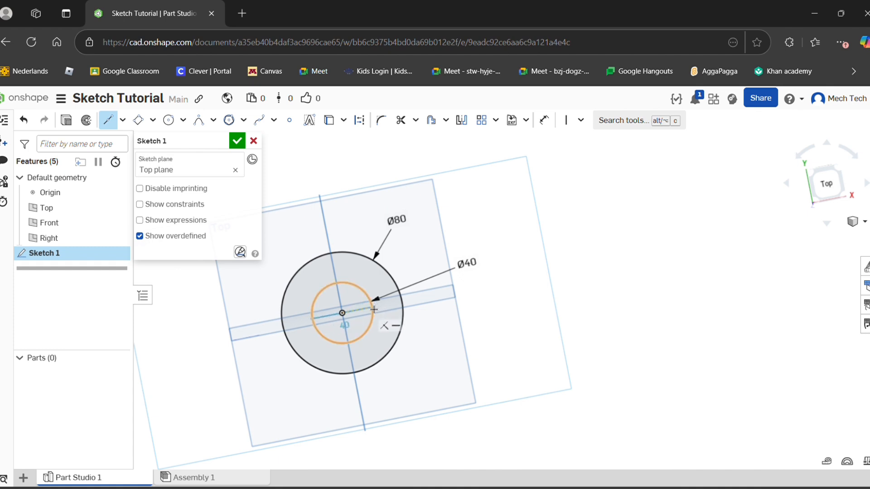
{"action": "left_click", "coordinate": [374, 309]}
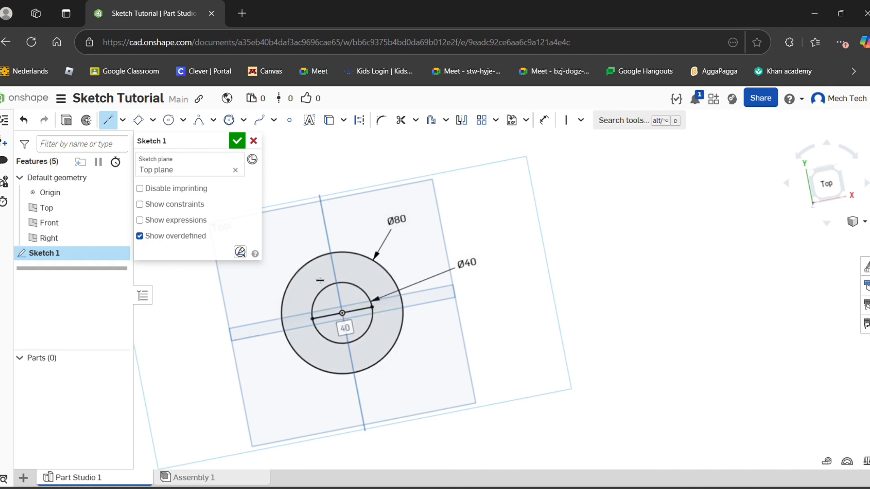
Sketch a line about 223 mm long straight down from the right end of the midpoint line
{"action": "left_click", "coordinate": [123, 120]}
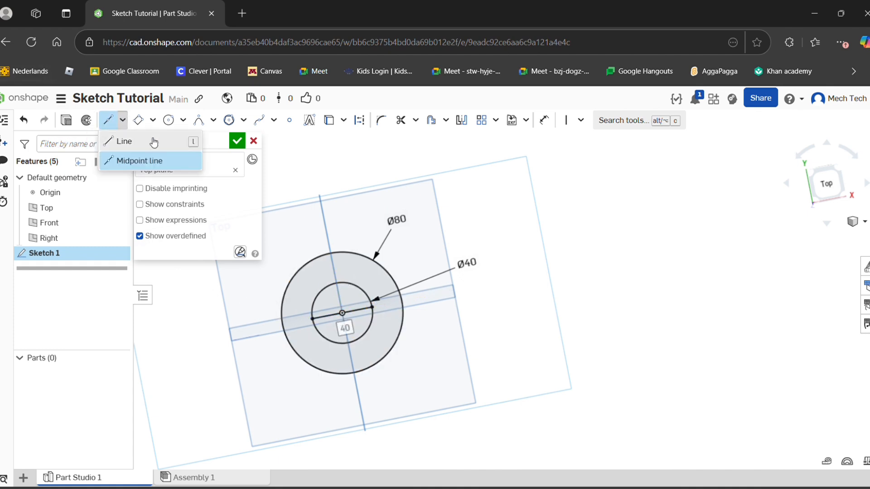
{"action": "left_click", "coordinate": [150, 145]}
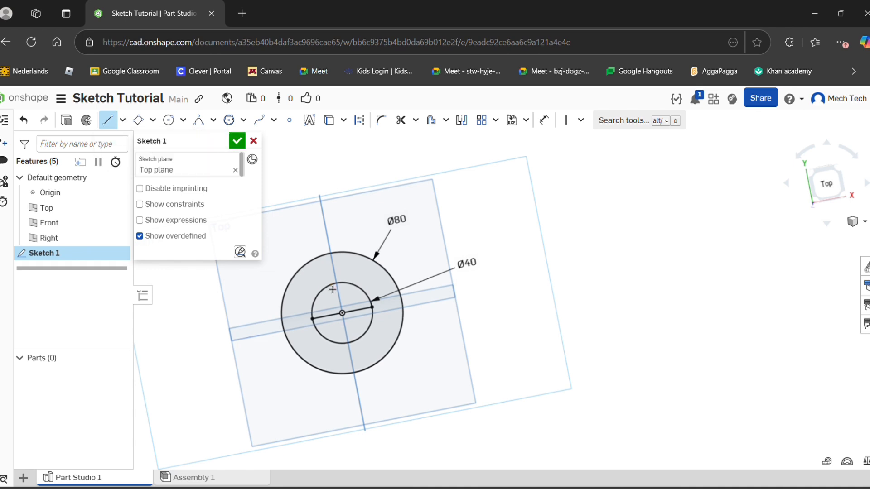
{"action": "left_click", "coordinate": [374, 309]}
{"action": "scroll", "coordinate": [376, 317], "scroll_direction": "down", "scroll_amount": 2}
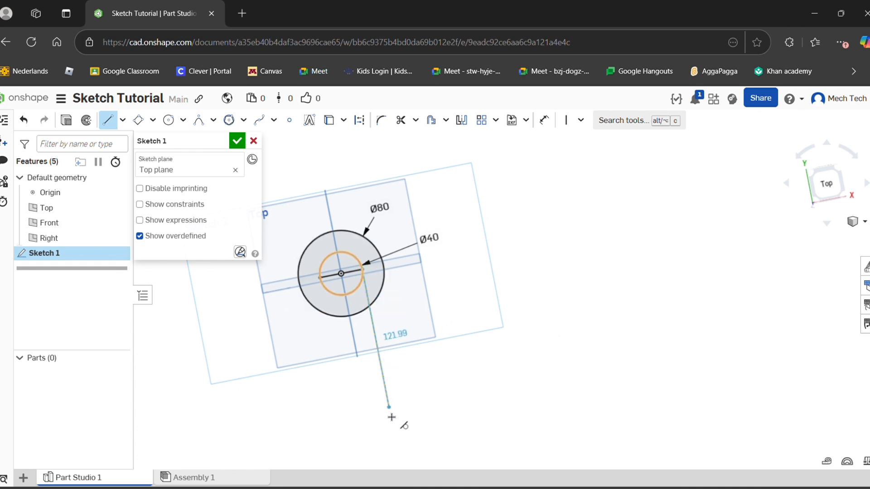
{"action": "scroll", "coordinate": [372, 354], "scroll_direction": "down", "scroll_amount": 3}
{"action": "middle_click_drag", "start_coordinate": [367, 351], "coordinate": [361, 313]}
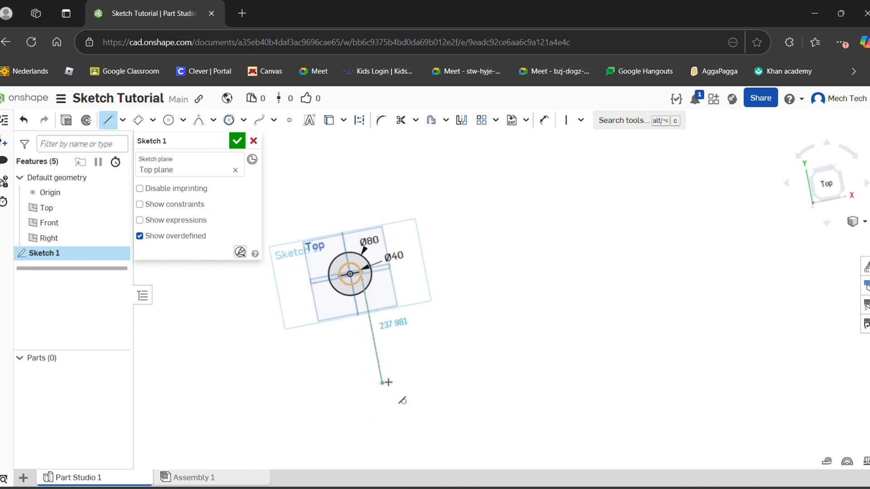
{"action": "mouse_move", "coordinate": [372, 331]}
{"action": "right_mouse_down"}
{"action": "mouse_move", "coordinate": [367, 349]}
{"action": "mouse_move", "coordinate": [365, 328]}
{"action": "right_mouse_up"}
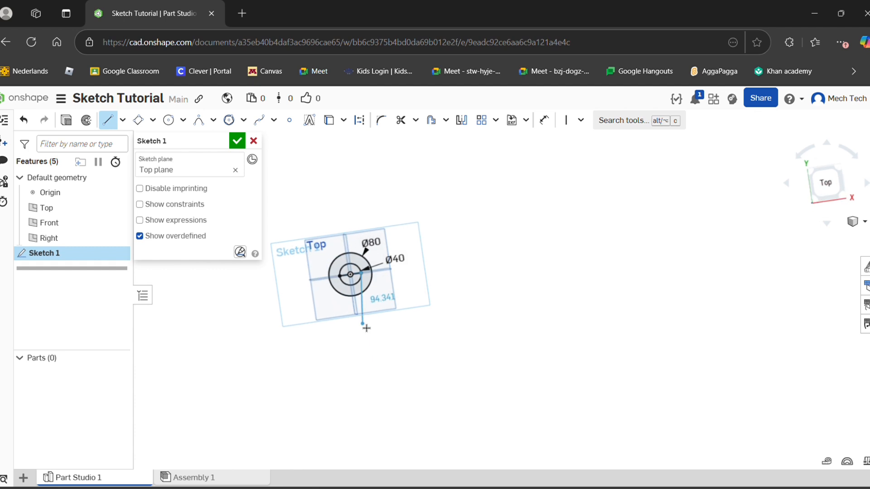
{"action": "scroll", "coordinate": [382, 391], "scroll_direction": "up", "scroll_amount": 3}
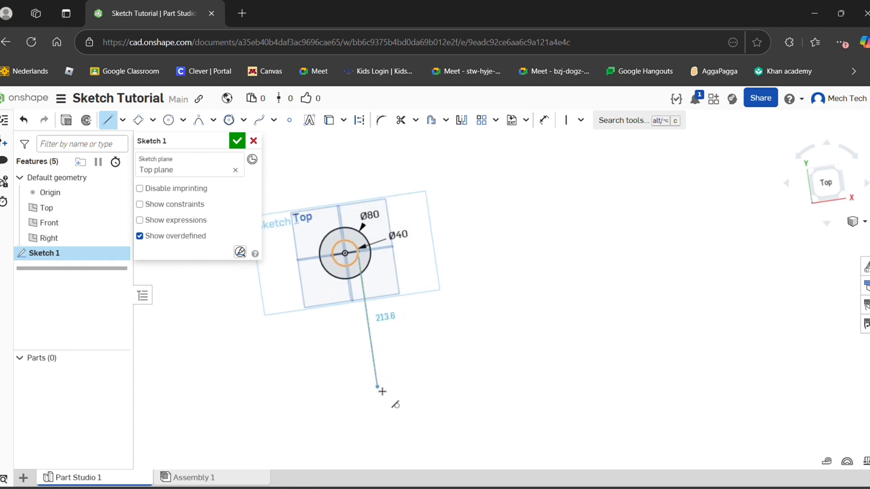
{"action": "left_click", "coordinate": [383, 396]}
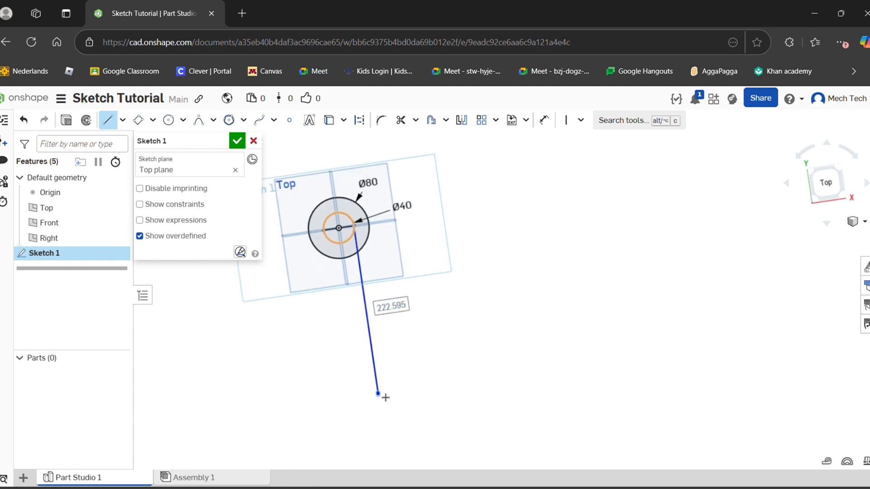
{"action": "type", "text": "20"}
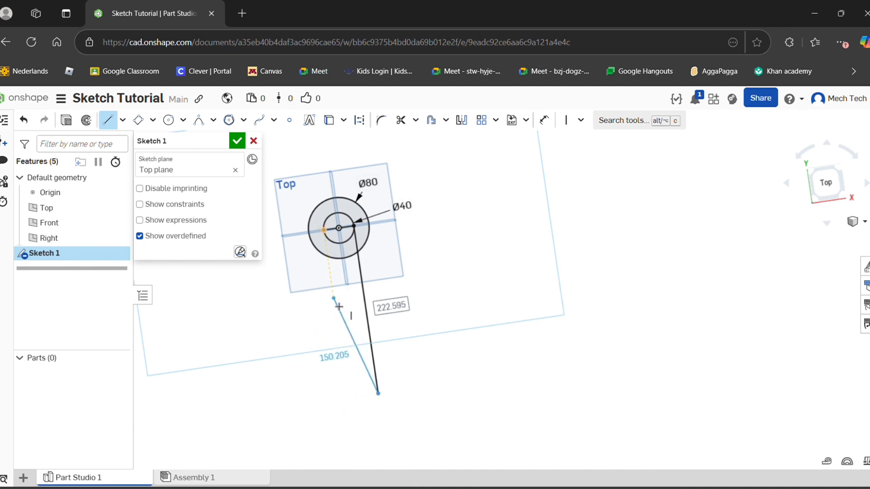
Close the shaft outline with a 40 mm bottom edge and a parallel side back to the midpoint line's left end
{"action": "left_click", "coordinate": [348, 398]}
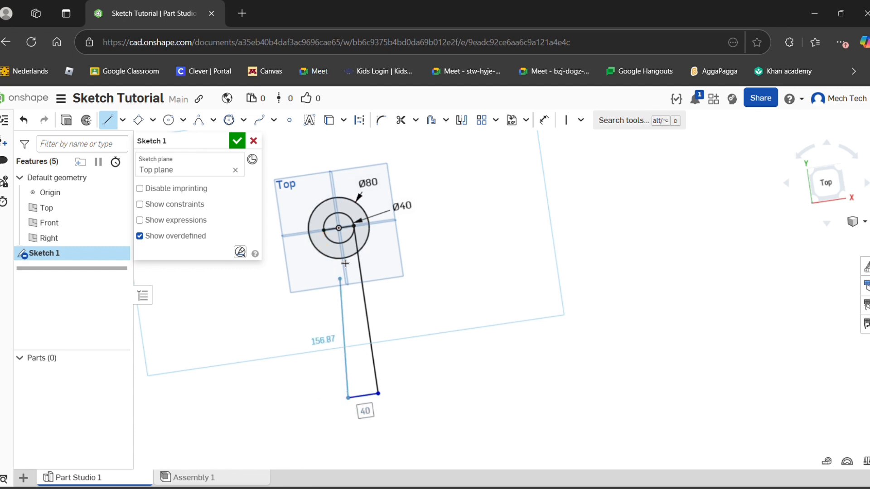
{"action": "left_click", "coordinate": [324, 233]}
{"action": "mouse_move", "coordinate": [390, 371]}
{"action": "right_mouse_down"}
{"action": "mouse_move", "coordinate": [325, 354]}
{"action": "mouse_move", "coordinate": [356, 347]}
{"action": "right_mouse_up"}
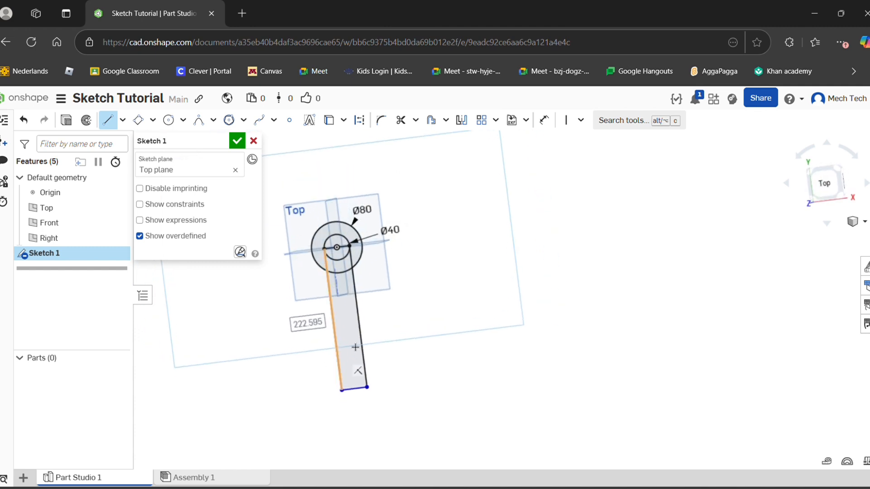
Add a 40 mm width dimension below the shaft's bottom edge
{"action": "left_click", "coordinate": [543, 120]}
{"action": "scroll", "coordinate": [306, 287], "scroll_direction": "up", "scroll_amount": 1}
{"action": "left_click", "coordinate": [371, 416]}
{"action": "left_click", "coordinate": [376, 432]}
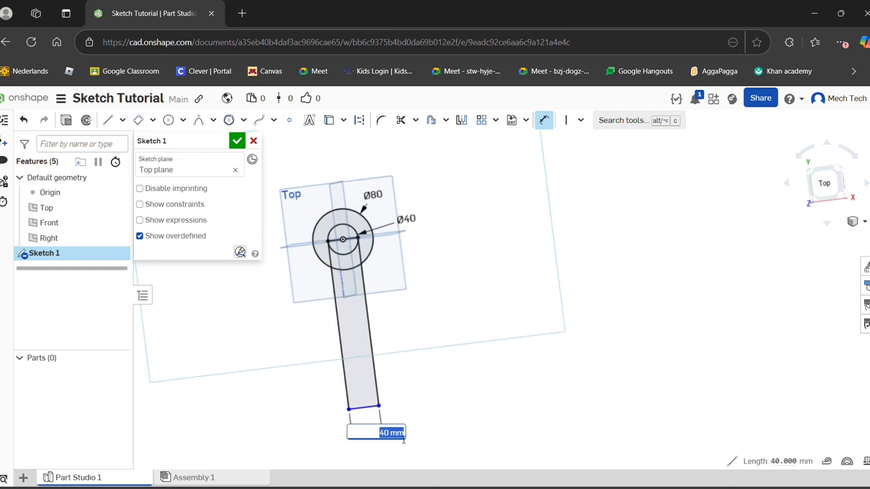
{"action": "key", "text": "Return"}
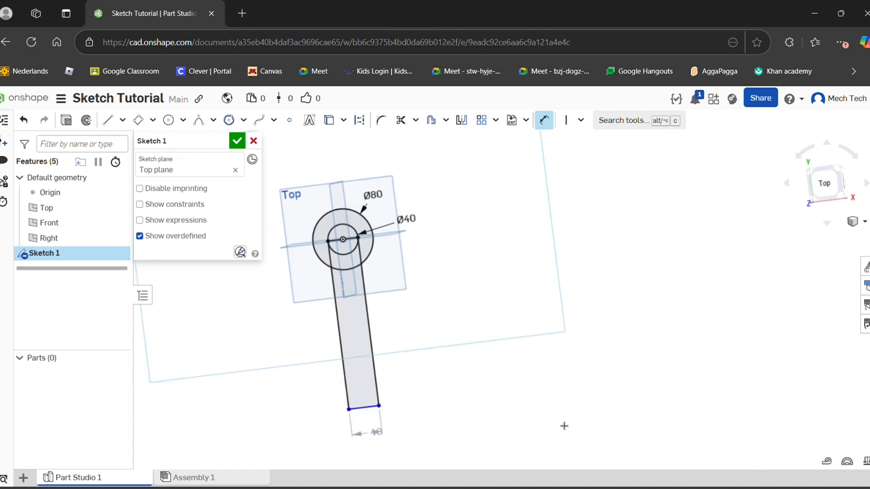
Dimension the distance from the circles' centre to the shaft's bottom edge as 200 mm
{"action": "left_click", "coordinate": [368, 404]}
{"action": "left_click", "coordinate": [343, 239]}
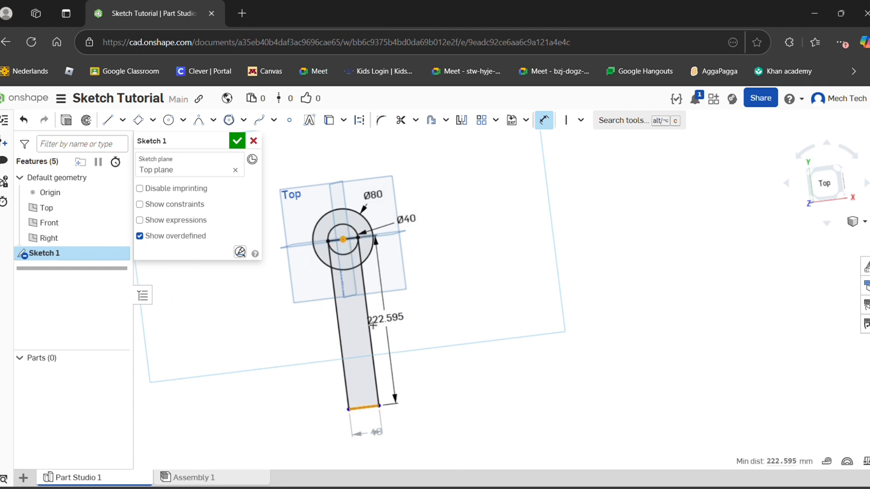
{"action": "left_click", "coordinate": [423, 306]}
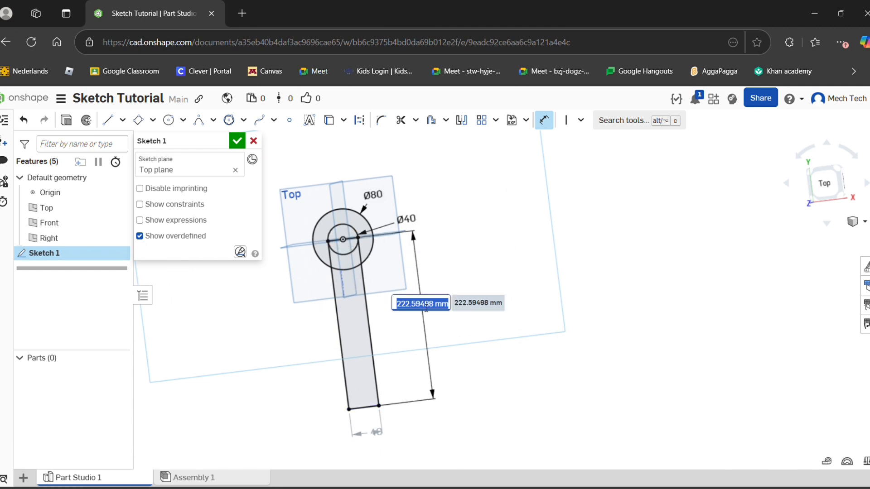
{"action": "type", "text": "200"}
{"action": "key", "text": "Return"}
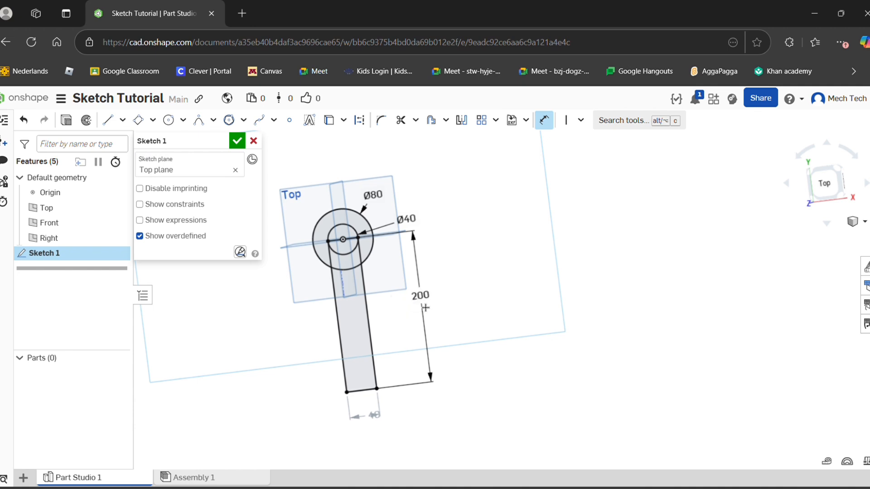
Move the 200 mm dimension to the left side of the shaft
{"action": "left_click_drag", "start_coordinate": [422, 300], "coordinate": [388, 304]}
{"action": "left_click", "coordinate": [543, 122]}
{"action": "mouse_move", "coordinate": [369, 296]}
{"action": "right_mouse_down"}
{"action": "mouse_move", "coordinate": [330, 238]}
{"action": "mouse_move", "coordinate": [403, 281]}
{"action": "right_mouse_up"}
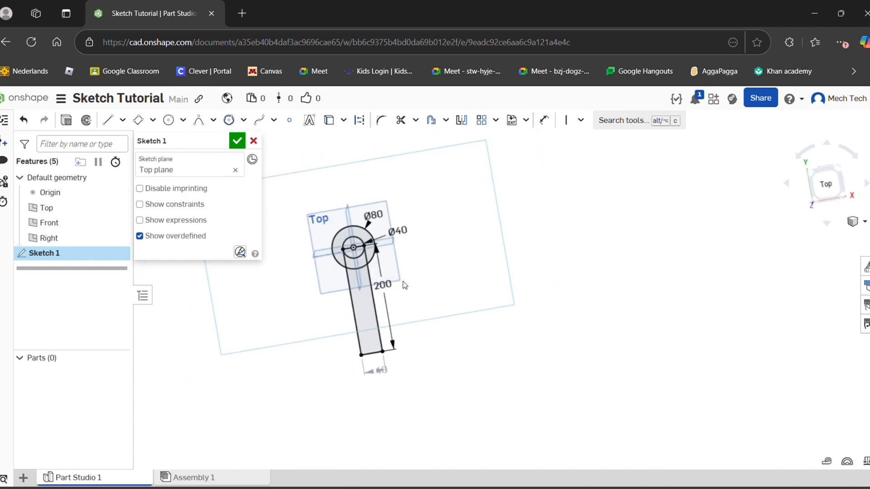
{"action": "left_click_drag", "start_coordinate": [362, 295], "coordinate": [342, 301]}
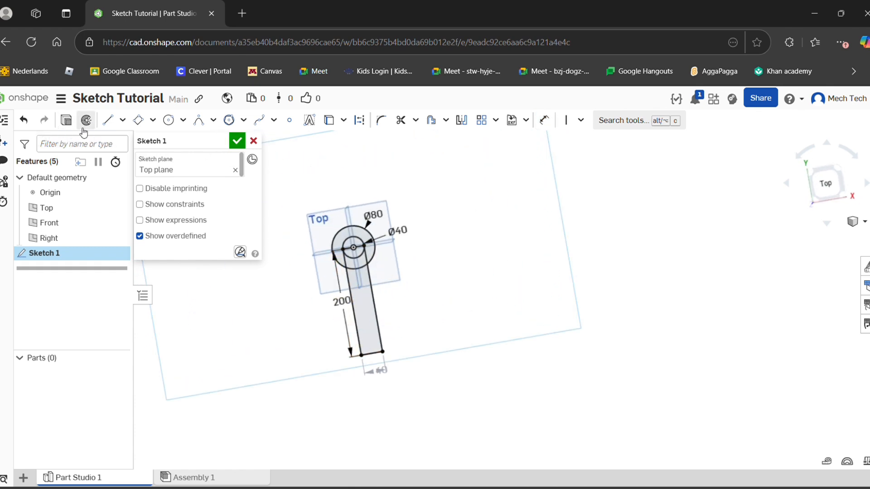
Sketch an aligned rectangle about 84 mm by 35 mm extending right from the shaft's lower-right corner
{"action": "left_click", "coordinate": [153, 123]}
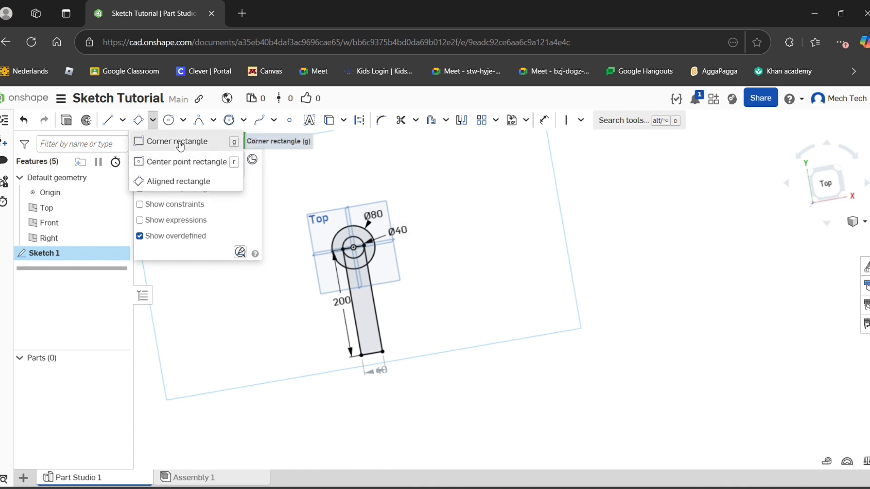
{"action": "left_click", "coordinate": [154, 181]}
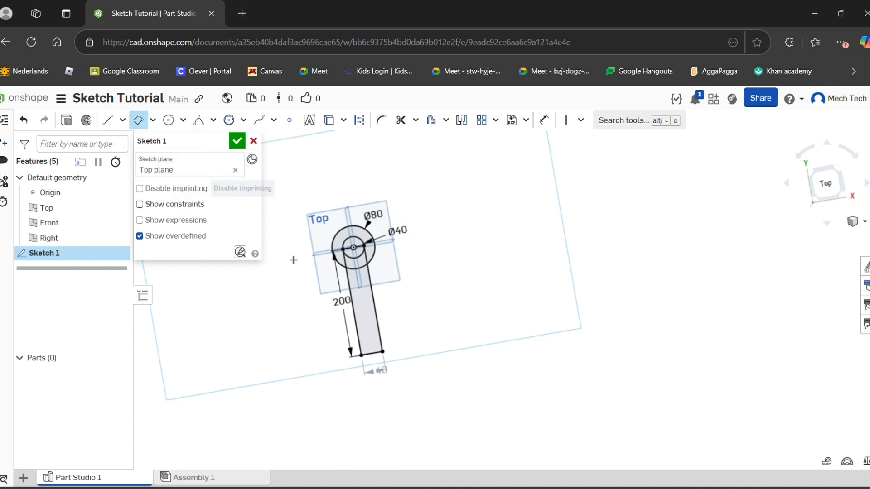
{"action": "left_click", "coordinate": [383, 351]}
{"action": "left_click", "coordinate": [426, 345]}
{"action": "left_click", "coordinate": [424, 327]}
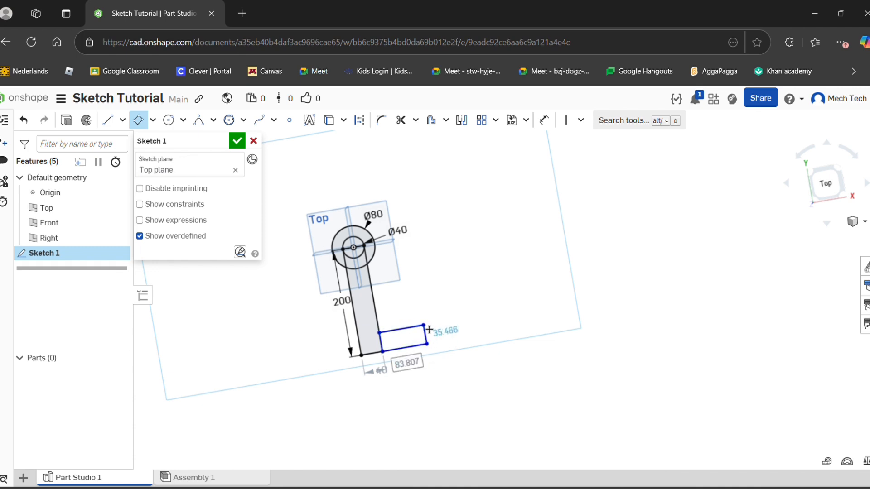
Sketch a second aligned rectangle about 85 mm long on the shaft's right side, above the first one
{"action": "left_click", "coordinate": [376, 313]}
{"action": "left_click", "coordinate": [421, 305]}
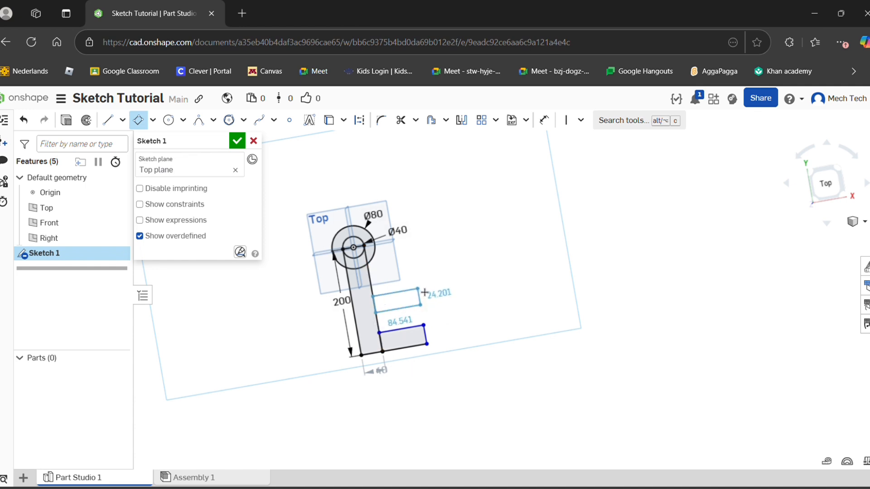
{"action": "left_click", "coordinate": [417, 284]}
Dimension the lower rectangle to 20 mm high and 40 mm long
{"action": "left_click", "coordinate": [543, 126]}
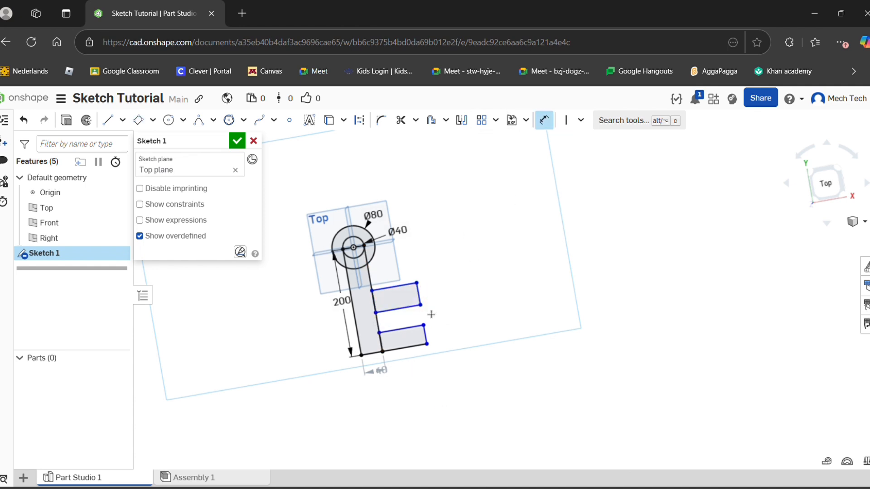
{"action": "scroll", "coordinate": [400, 338], "scroll_direction": "up", "scroll_amount": 5}
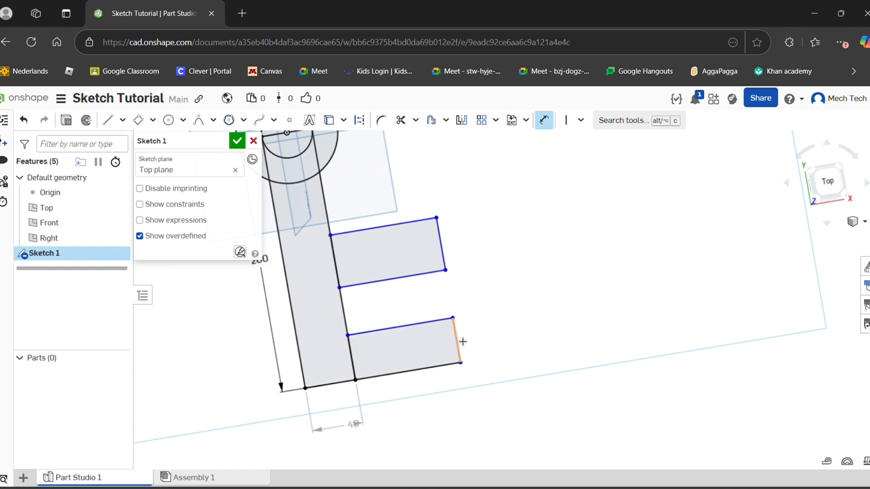
{"action": "left_click", "coordinate": [460, 338]}
{"action": "left_click", "coordinate": [495, 331]}
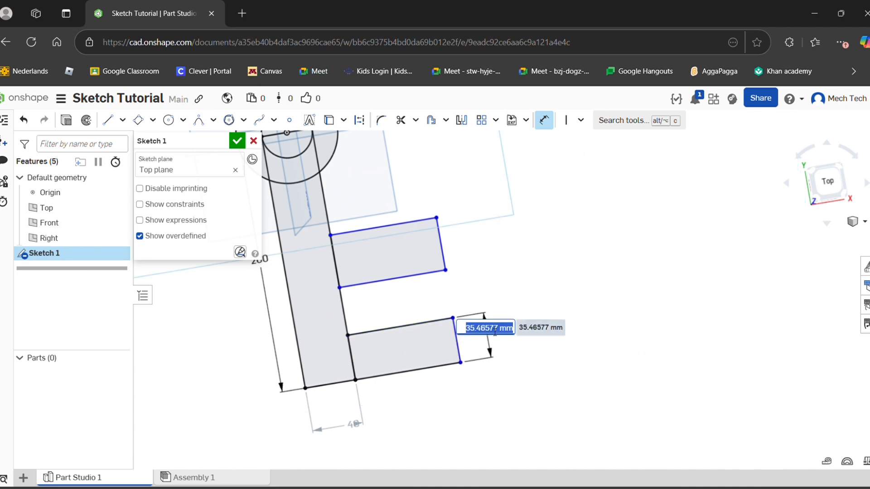
{"action": "type", "text": "20"}
{"action": "key", "text": "Return"}
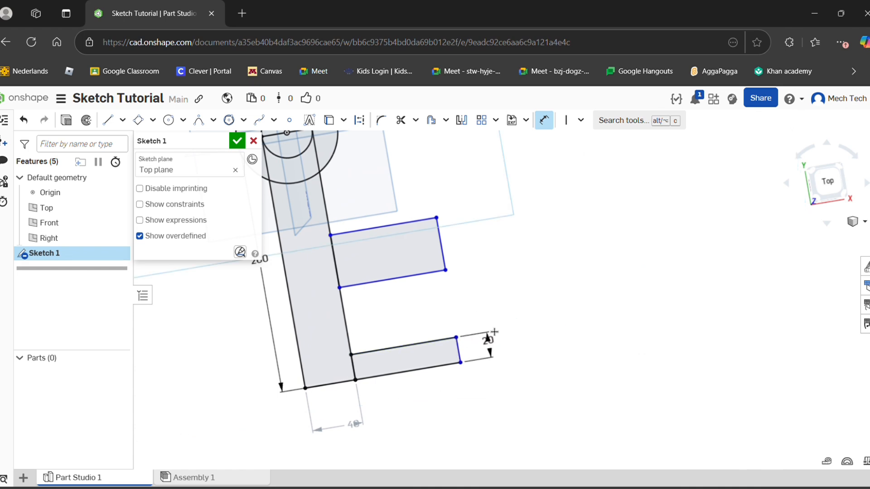
{"action": "left_click", "coordinate": [436, 348]}
{"action": "left_click", "coordinate": [416, 321]}
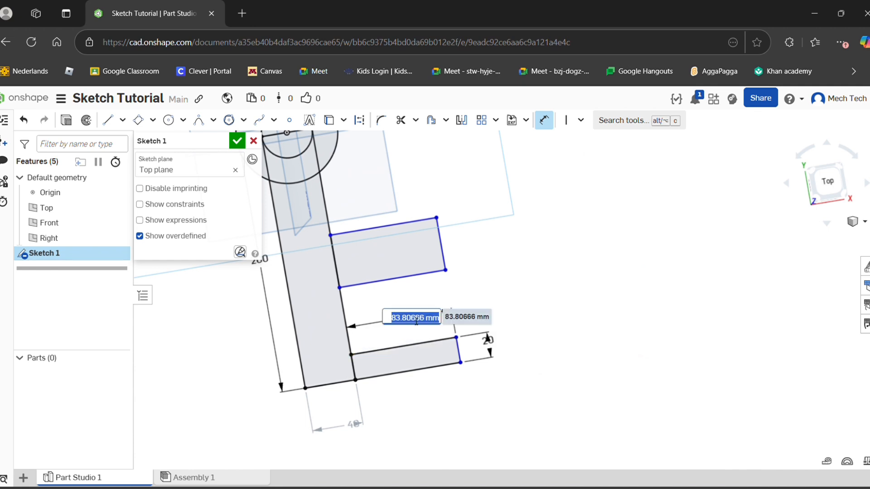
{"action": "type", "text": "40"}
{"action": "key", "text": "Return"}
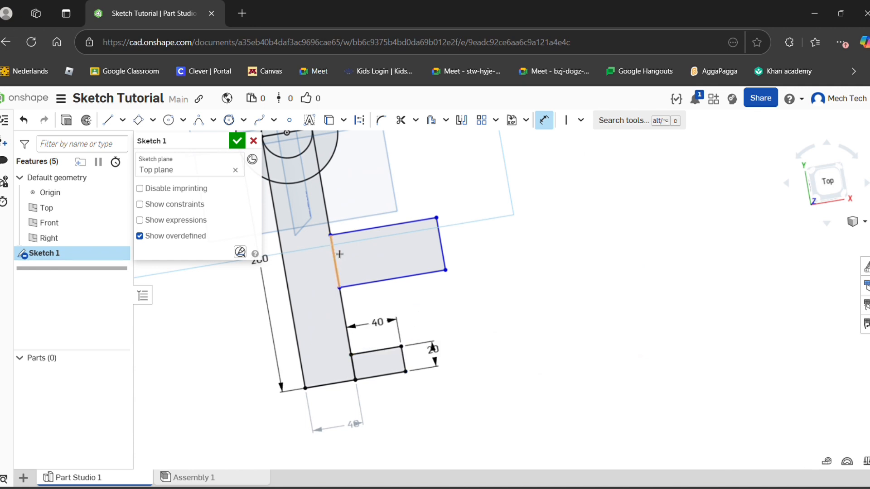
Dimension the upper rectangle on the shaft's right side to 40 mm long and 20 mm high
{"action": "left_click", "coordinate": [386, 280]}
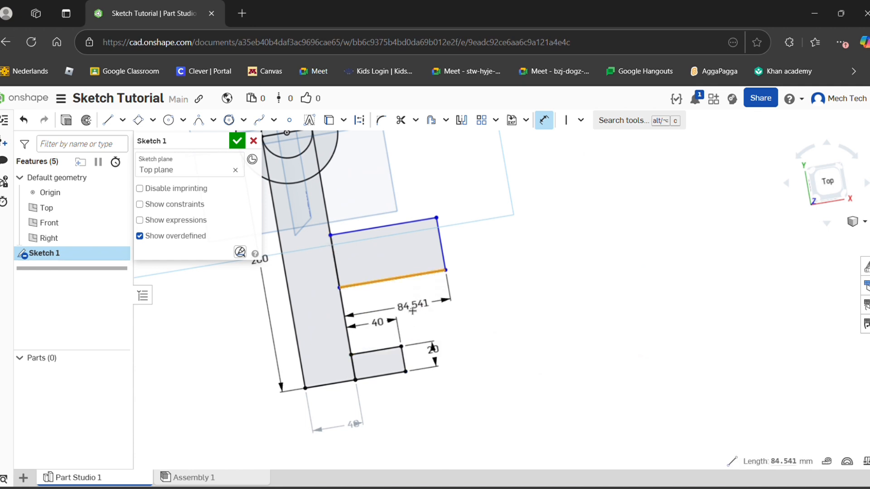
{"action": "left_click", "coordinate": [410, 304]}
{"action": "type", "text": "40"}
{"action": "key", "text": "Return"}
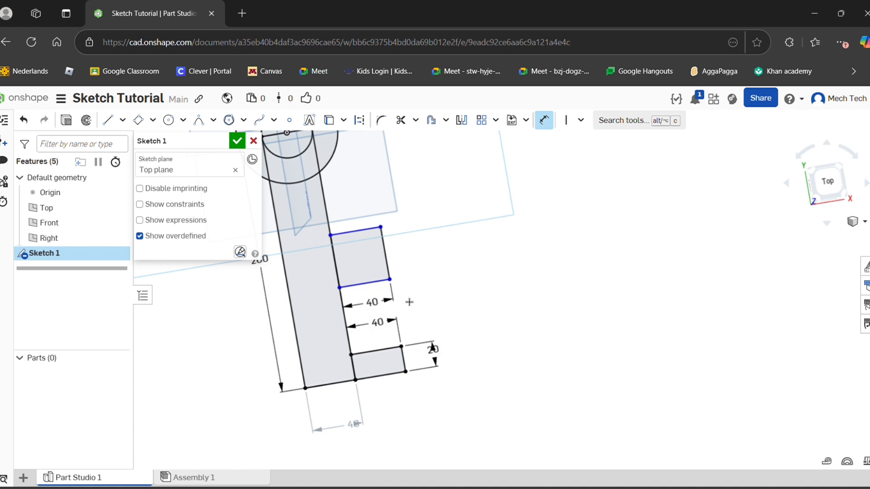
{"action": "left_click", "coordinate": [392, 268]}
{"action": "left_click", "coordinate": [435, 259]}
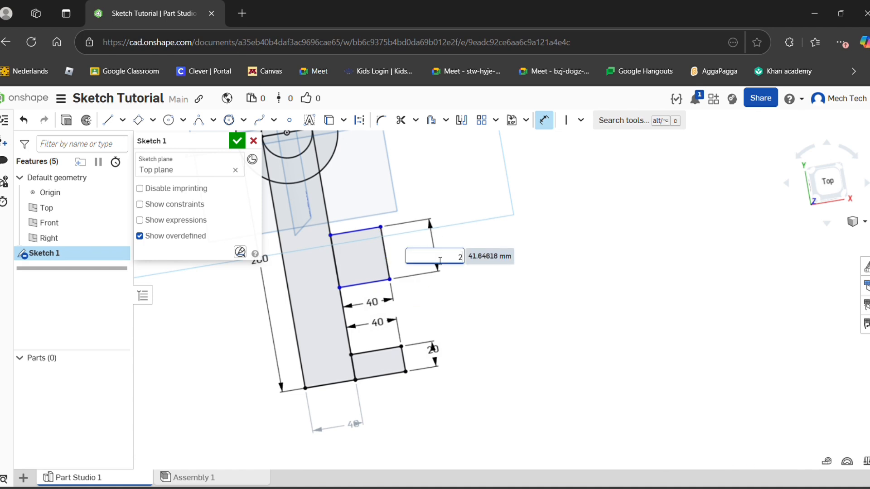
{"action": "type", "text": "20"}
{"action": "key", "text": "Return"}
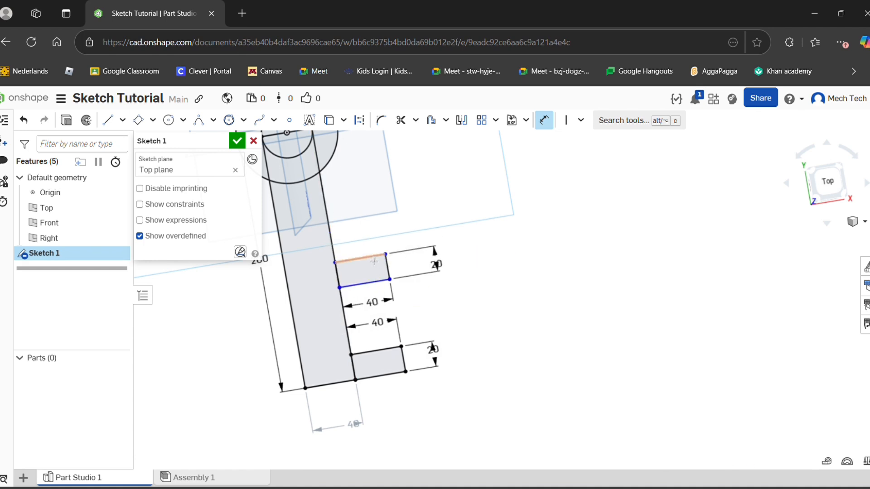
Move the upper rectangle up along the shaft and dimension its lower edge 40 mm from the shaft's bottom edge
{"action": "left_click", "coordinate": [544, 120]}
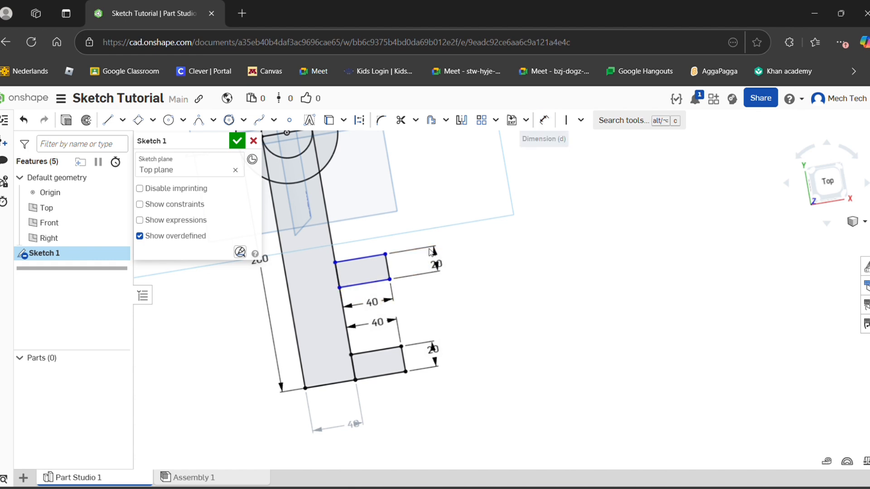
{"action": "mouse_move", "coordinate": [381, 279]}
{"action": "left_mouse_down"}
{"action": "mouse_move", "coordinate": [366, 262]}
{"action": "mouse_move", "coordinate": [363, 281]}
{"action": "mouse_move", "coordinate": [369, 236]}
{"action": "left_mouse_up"}
{"action": "left_click", "coordinate": [544, 120]}
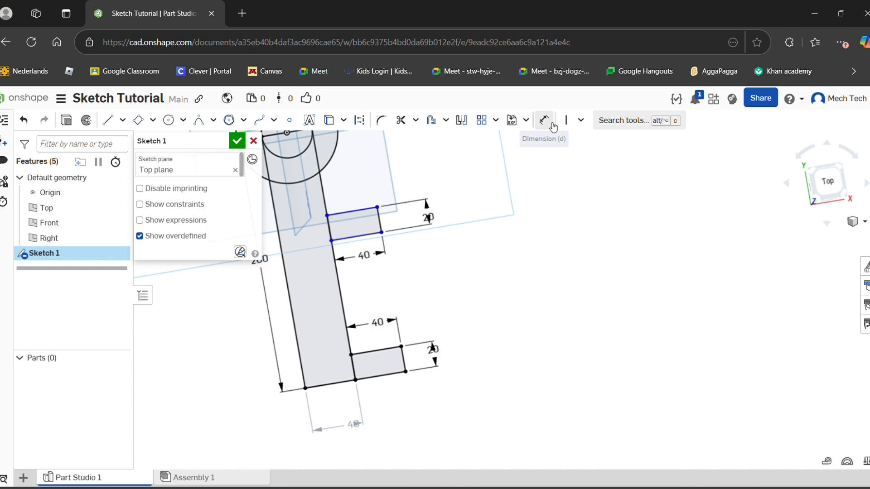
{"action": "left_click", "coordinate": [366, 239]}
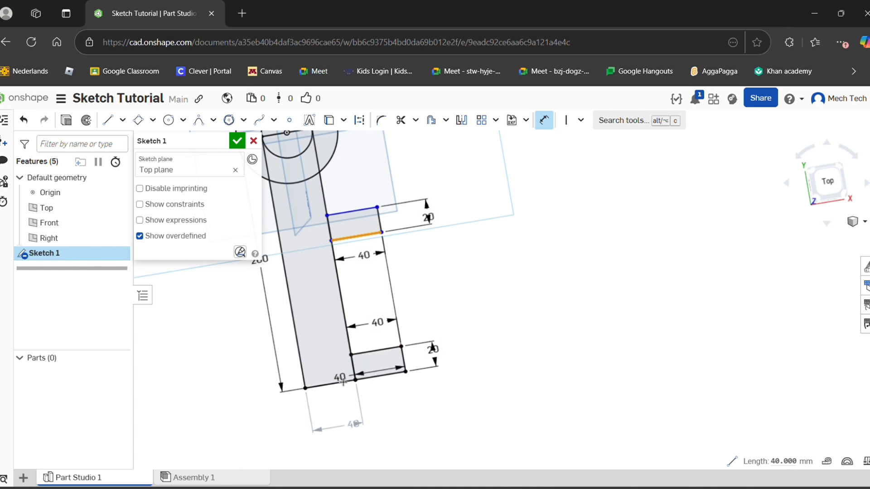
{"action": "left_click", "coordinate": [333, 384]}
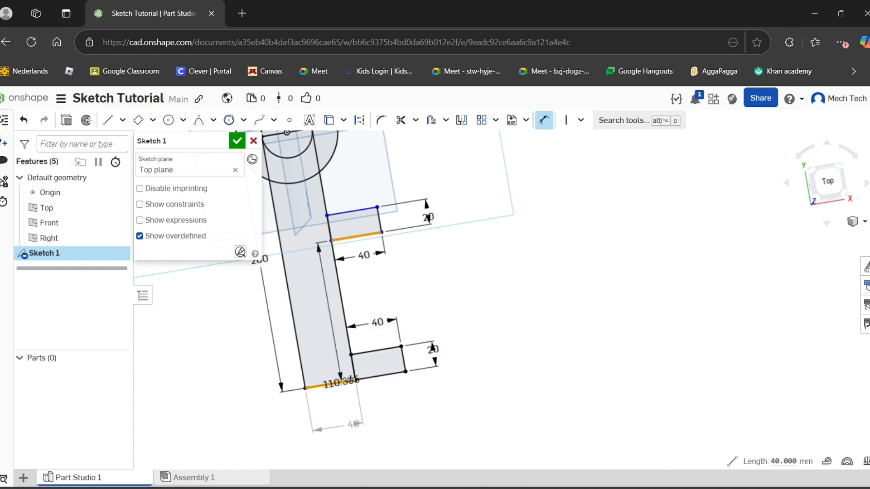
{"action": "left_click", "coordinate": [426, 294]}
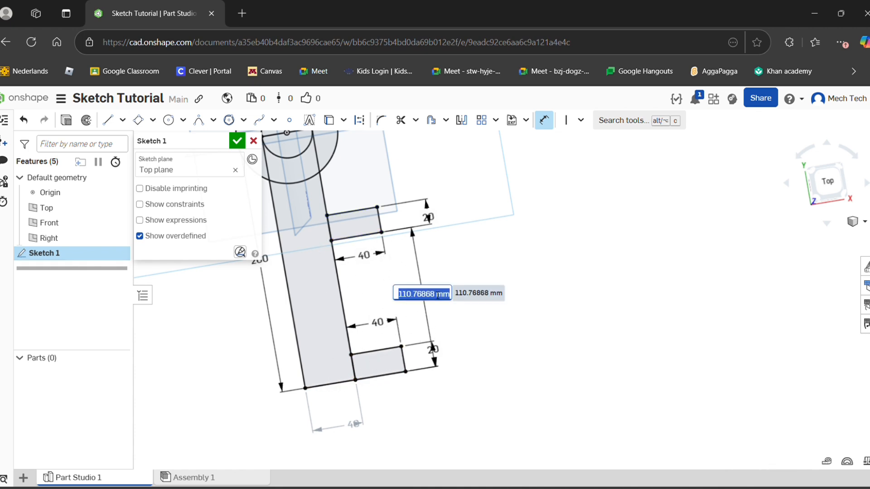
{"action": "type", "text": "40"}
{"action": "key", "text": "Return"}
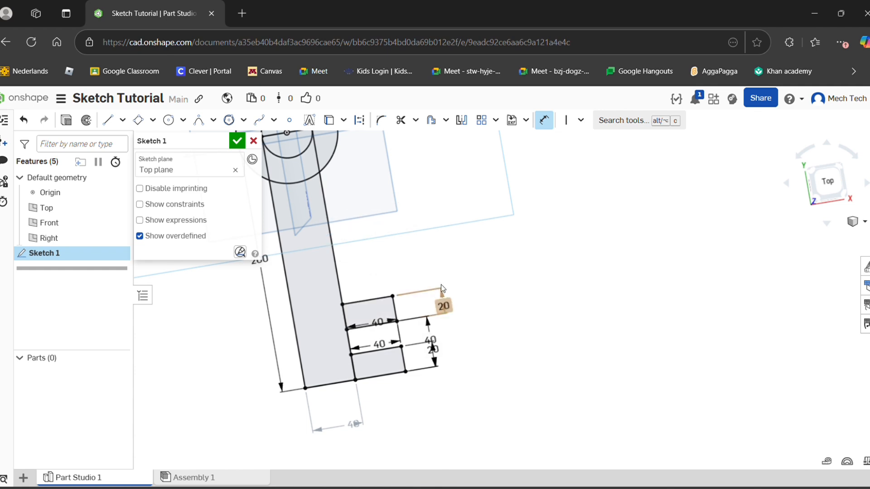
Finish the key-shaped sketch and view the whole profile
{"action": "left_click", "coordinate": [241, 142]}
{"action": "scroll", "coordinate": [505, 263], "scroll_direction": "down", "scroll_amount": 3}
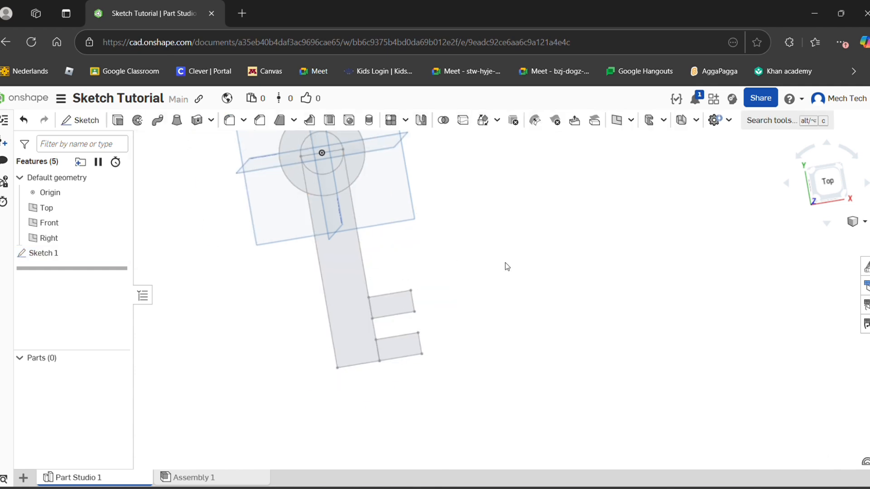
{"action": "middle_click_drag", "start_coordinate": [473, 268], "coordinate": [474, 328]}
{"action": "mouse_move", "coordinate": [474, 328]}
{"action": "right_mouse_down"}
{"action": "mouse_move", "coordinate": [393, 324]}
{"action": "mouse_move", "coordinate": [407, 333]}
{"action": "right_mouse_up"}
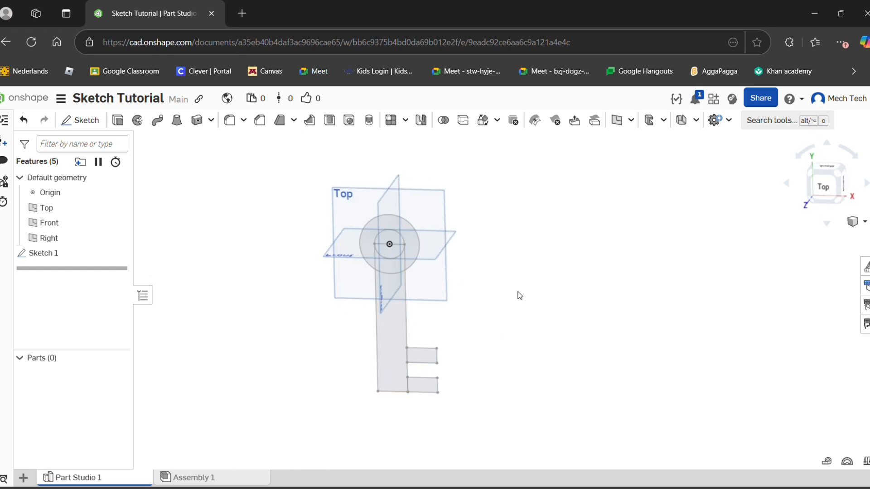